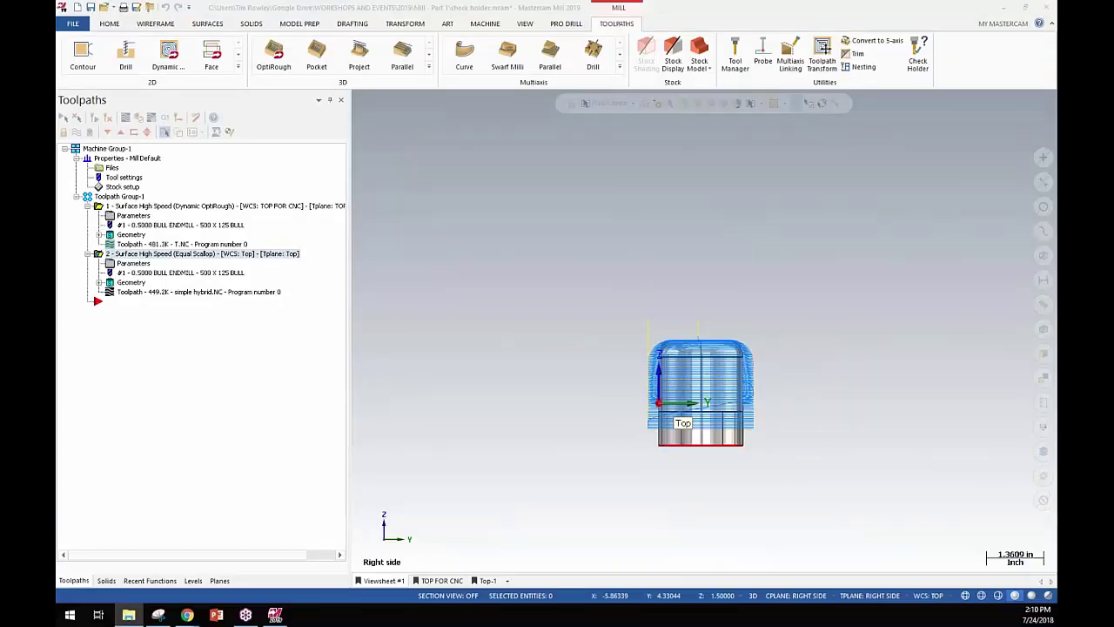
- Open the part file accelerated2.mcam from the Mill - Part 1 folder
drag(310, 42, 697, 131)
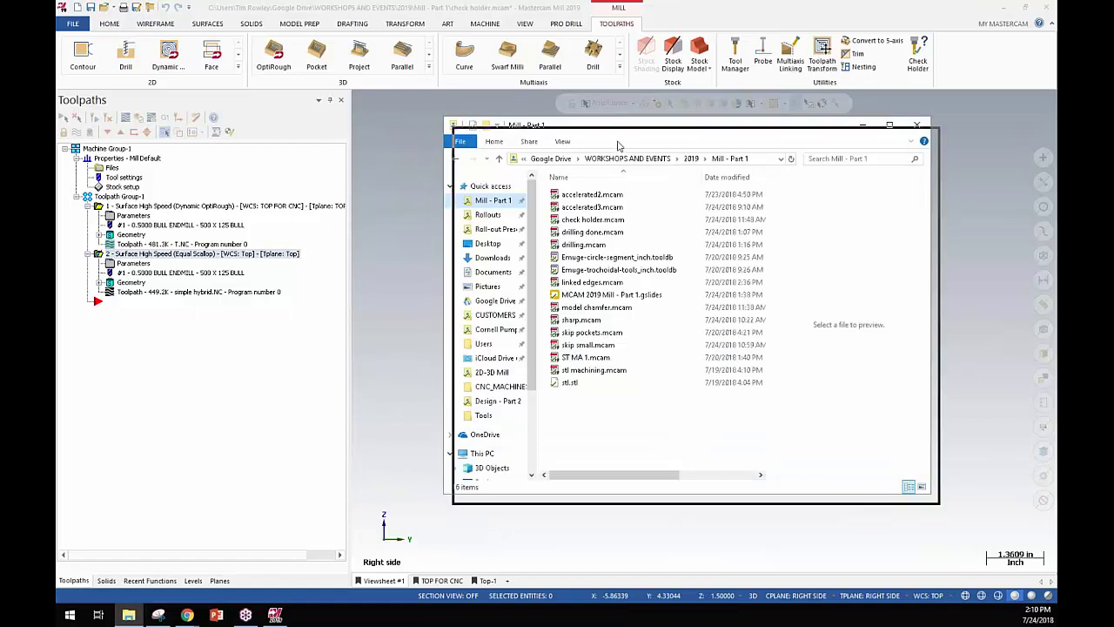
drag(611, 136, 618, 146)
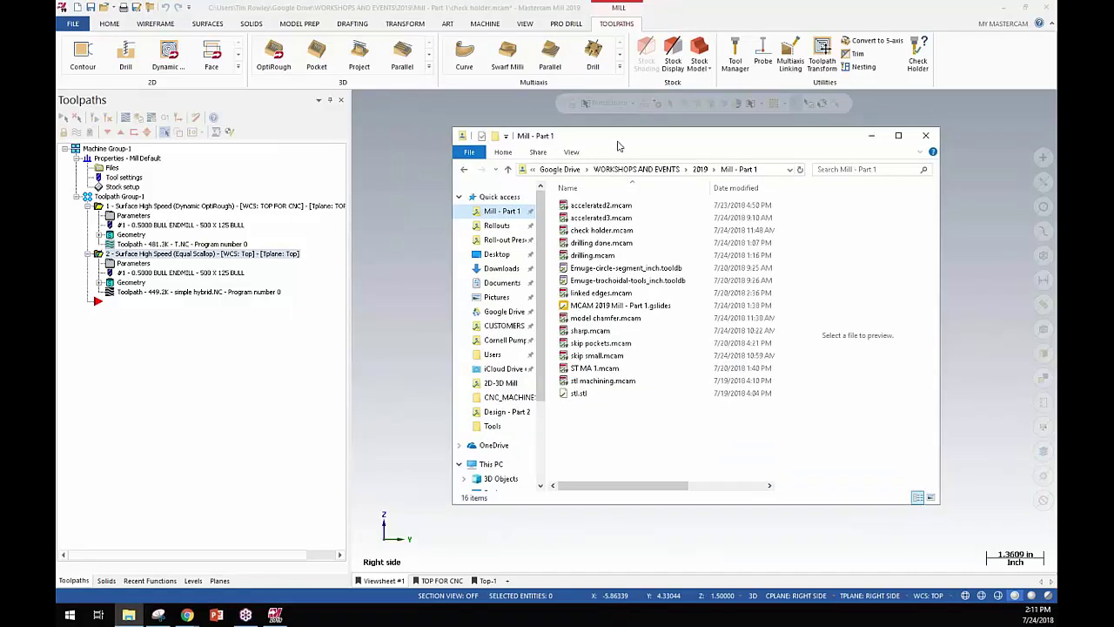
click(589, 207)
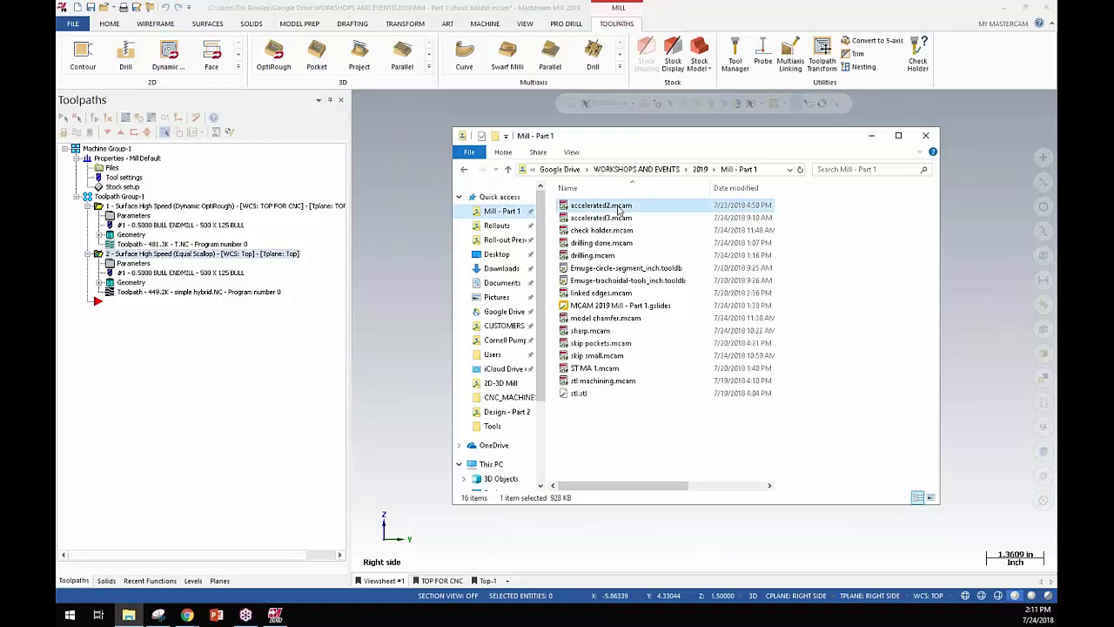
click(400, 260)
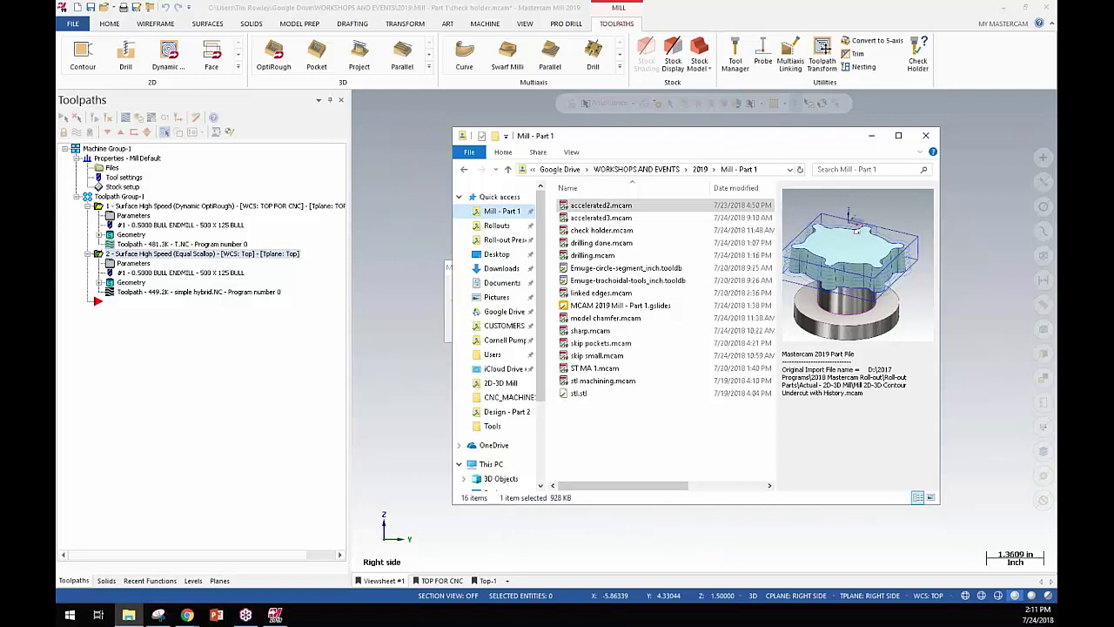
click(589, 329)
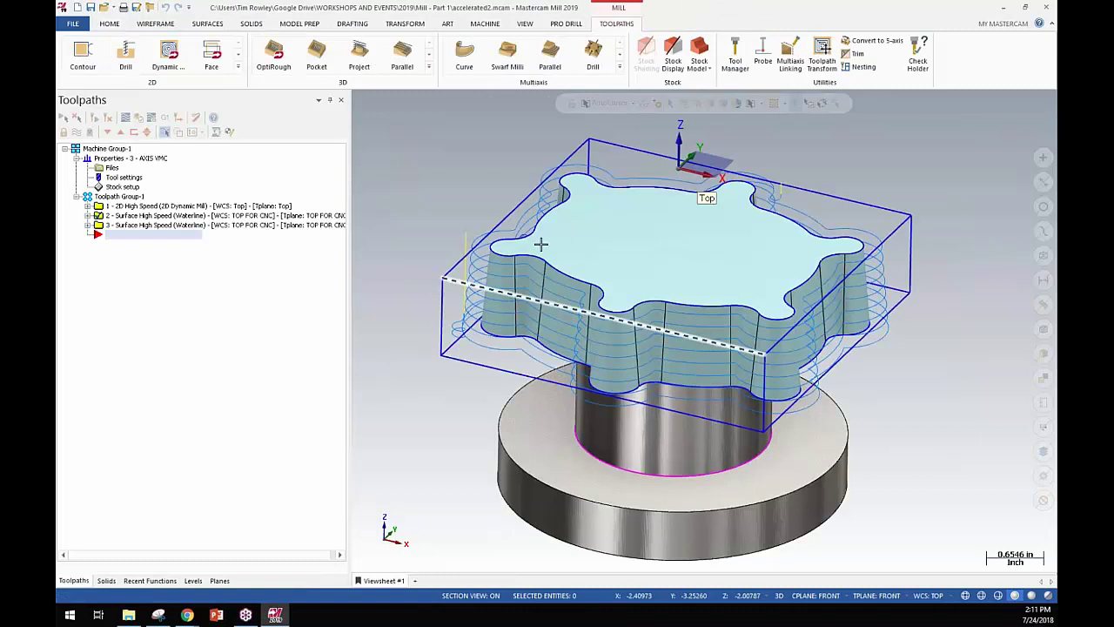
- Display the 2D Dynamic Mill toolpath of operation 1 and examine it around the part from the top and isometric views
middle_drag(509, 156, 517, 167)
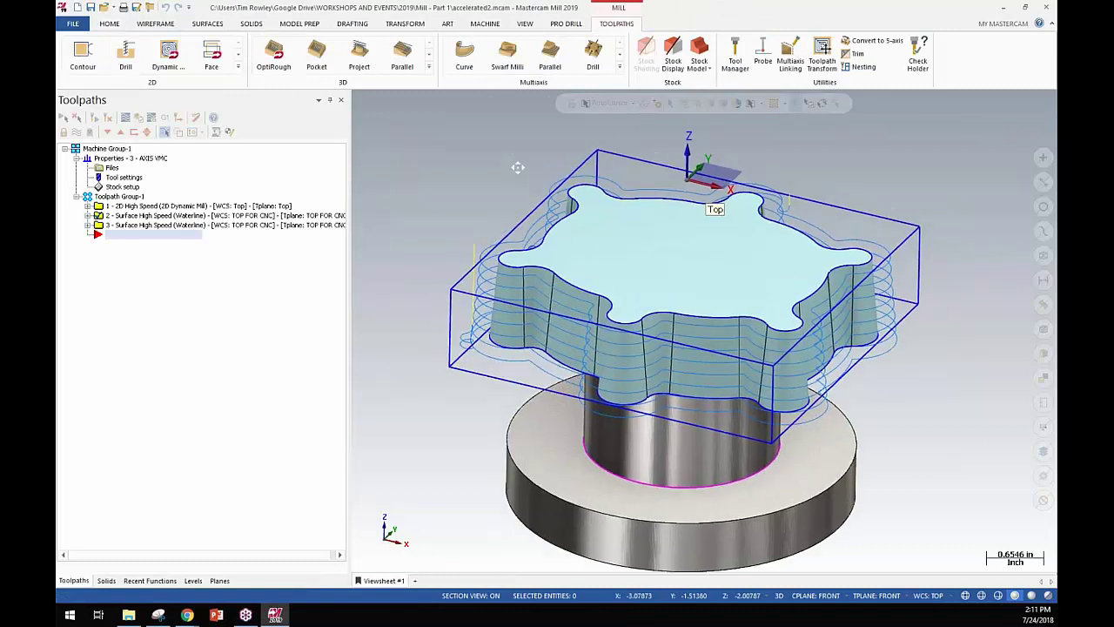
click(174, 206)
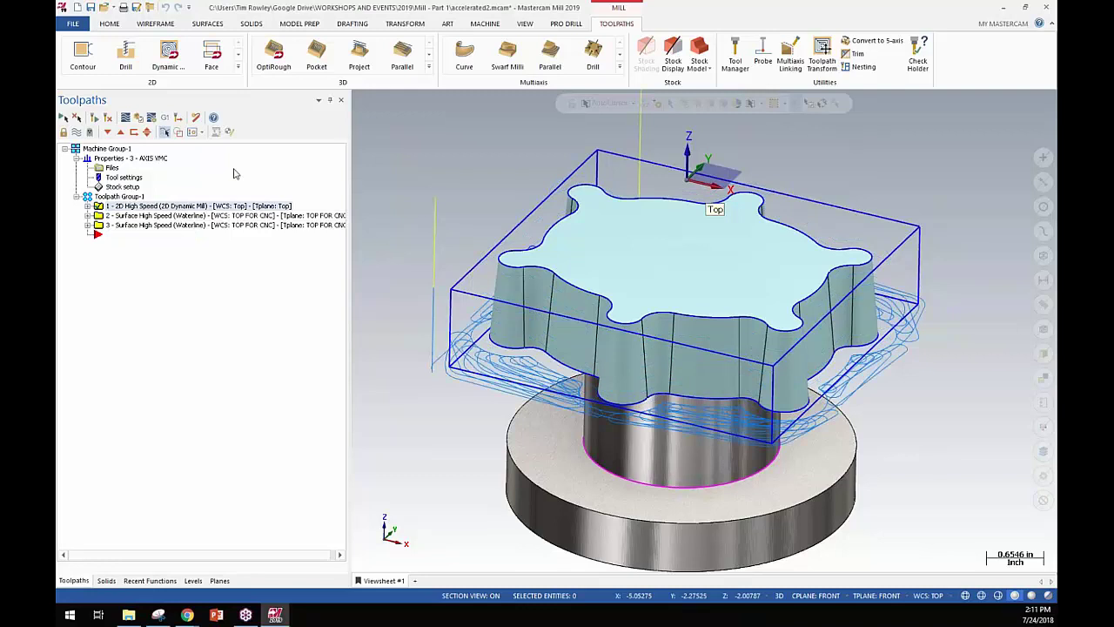
middle_drag(496, 171, 499, 174)
right_click(499, 174)
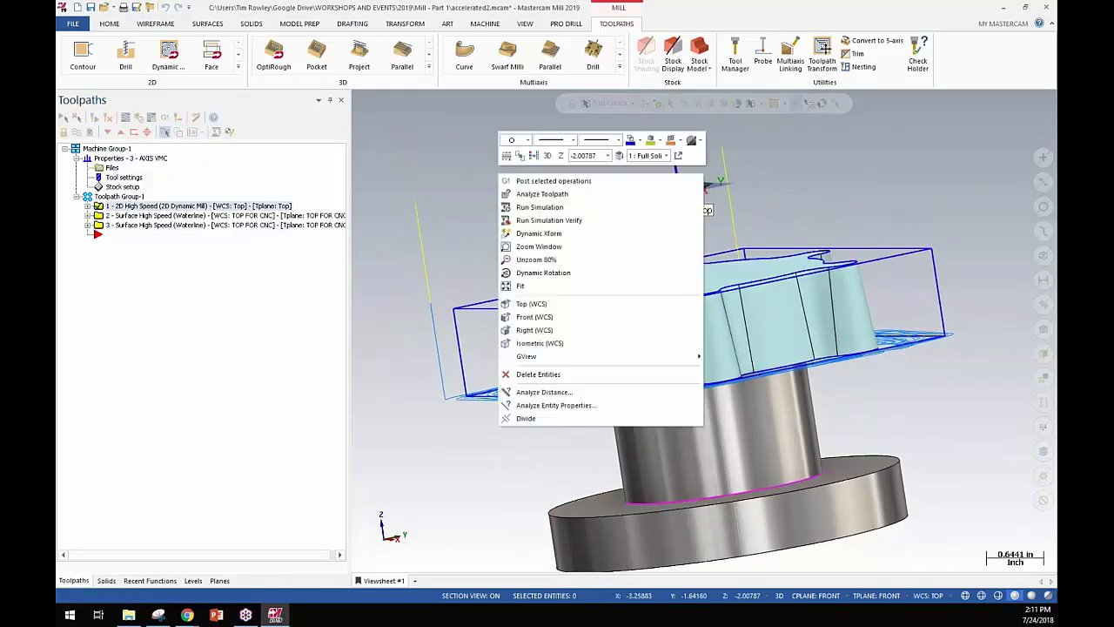
click(532, 303)
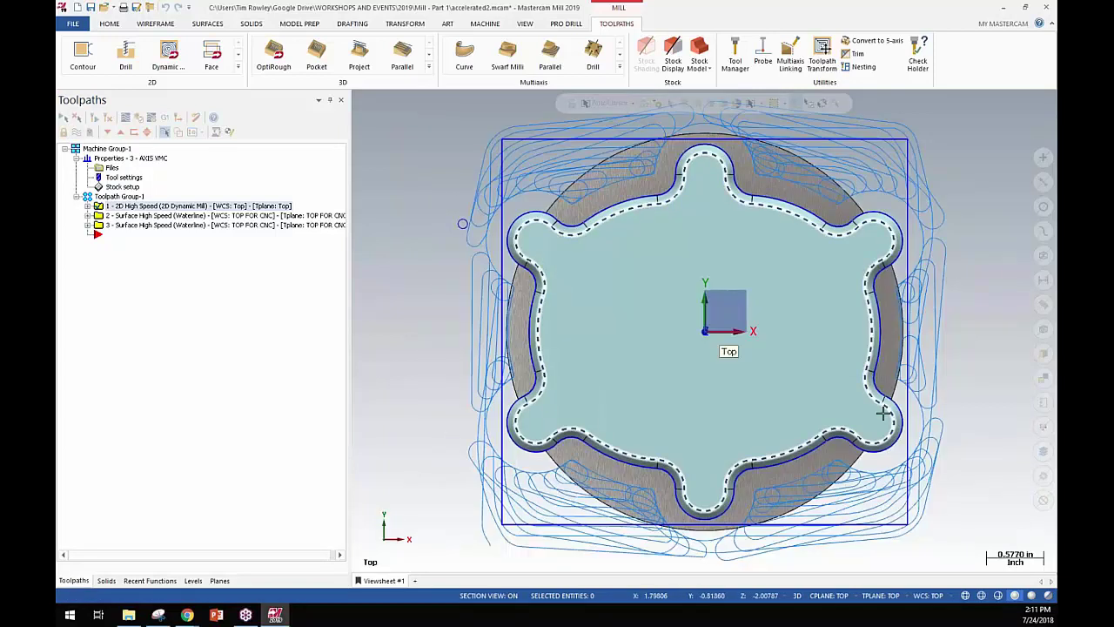
scroll(879, 366, up, 4)
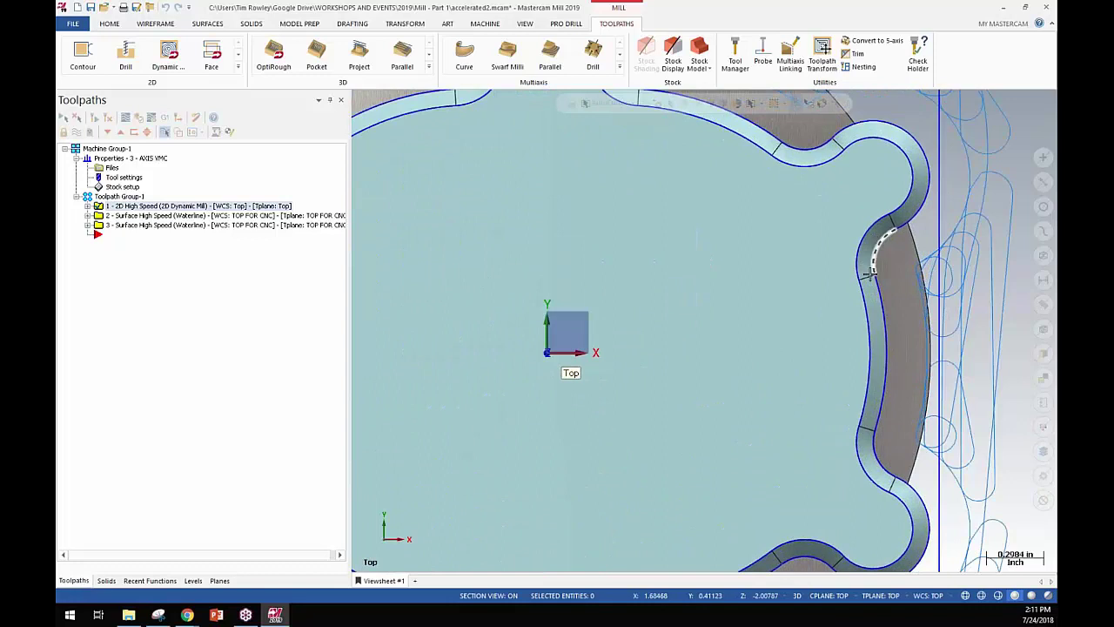
scroll(870, 272, down, 3)
scroll(868, 226, down, 2)
key(alt+7)
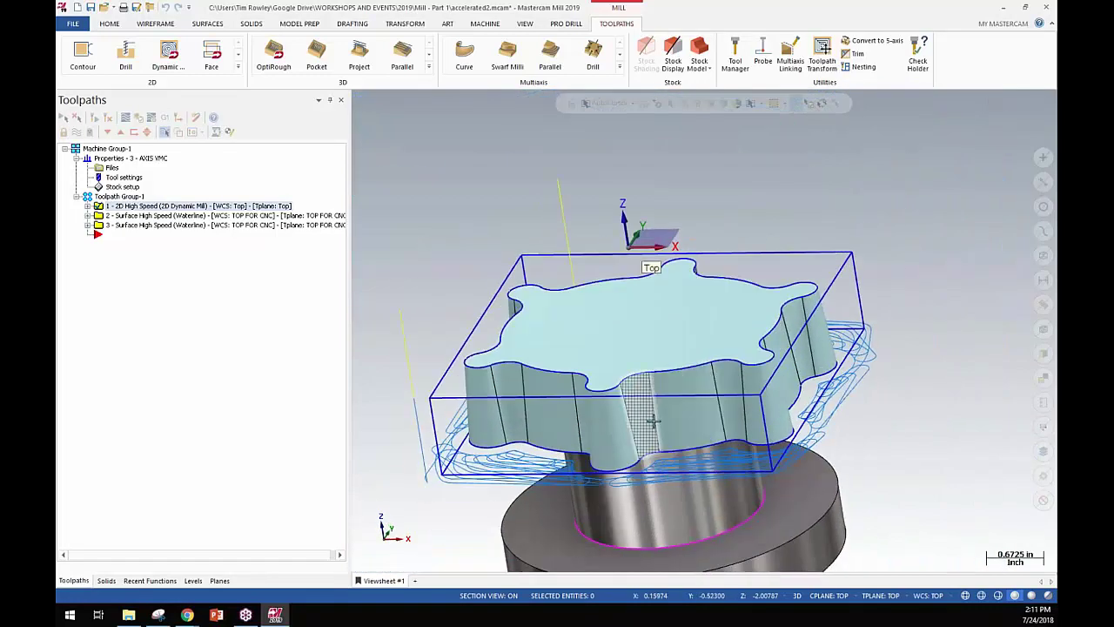
middle_drag(613, 424, 562, 410)
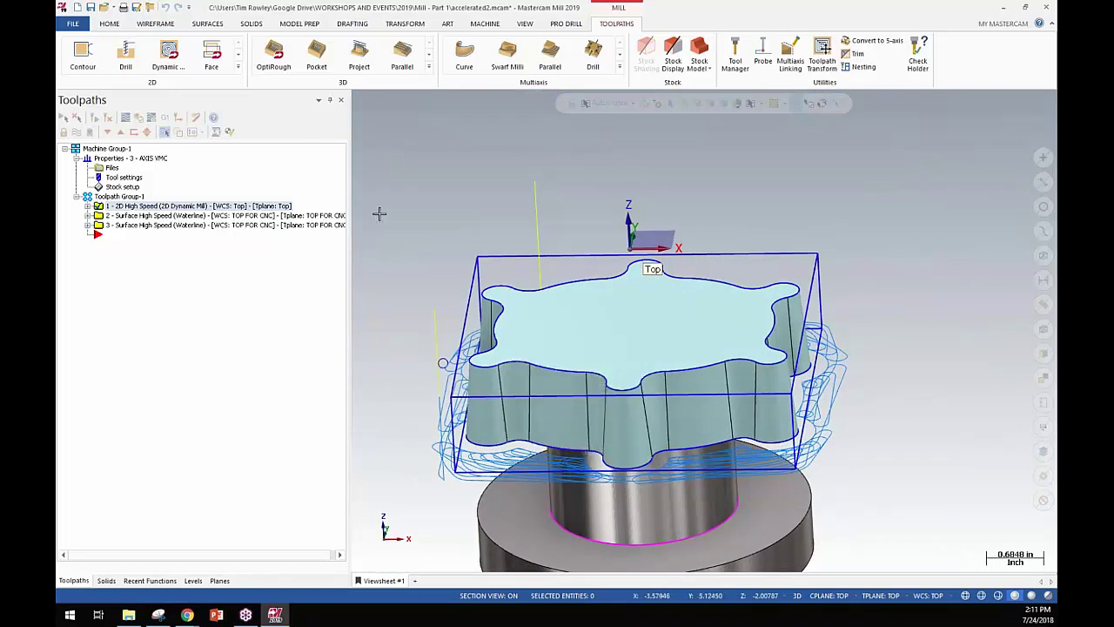
key(alt+7)
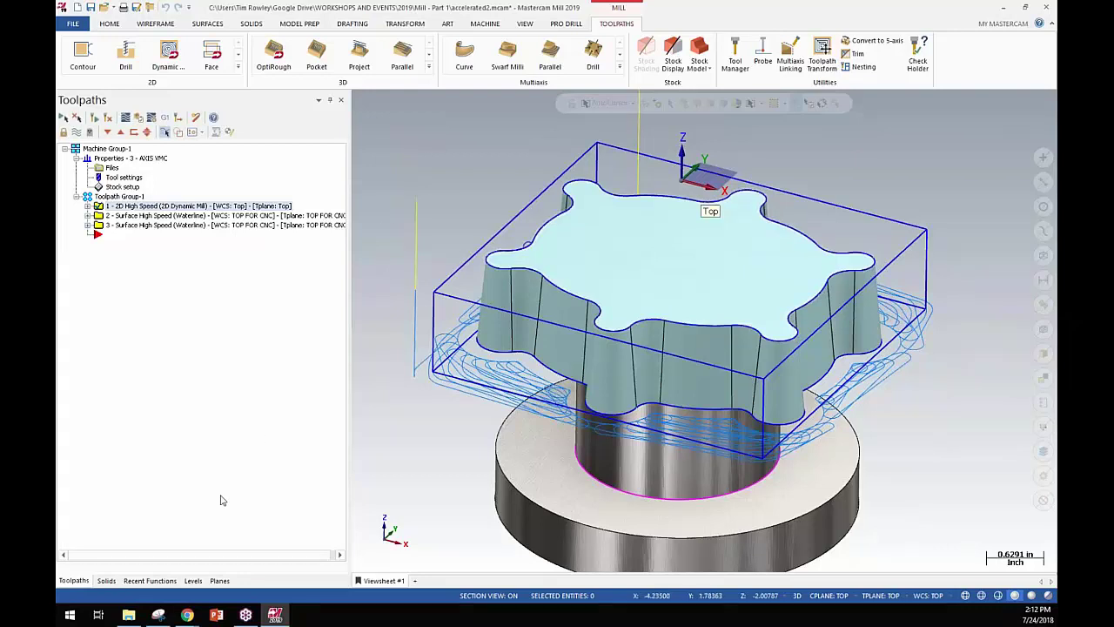
- Hide level 1, Full Solid Model, and make level 111, DRIVE SURFACE, visible
click(193, 580)
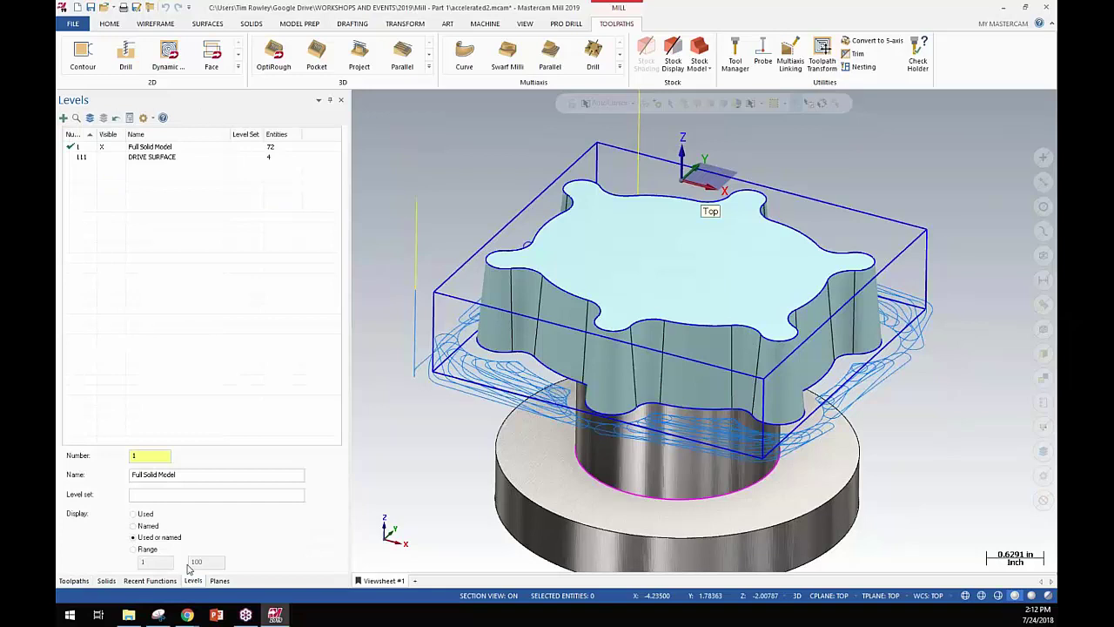
click(111, 148)
click(110, 148)
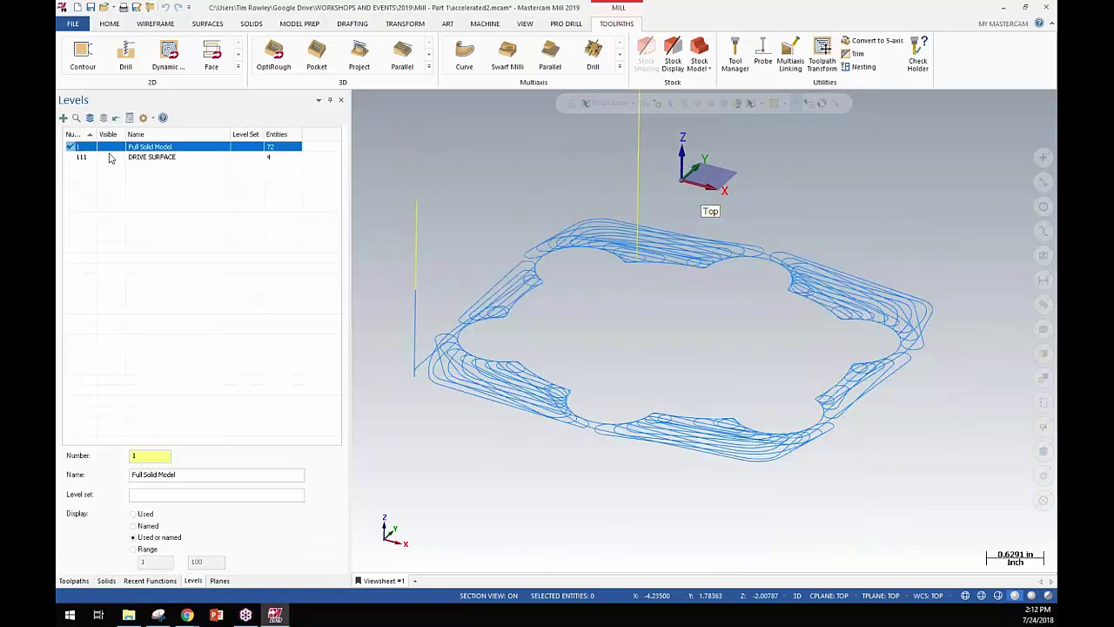
click(110, 157)
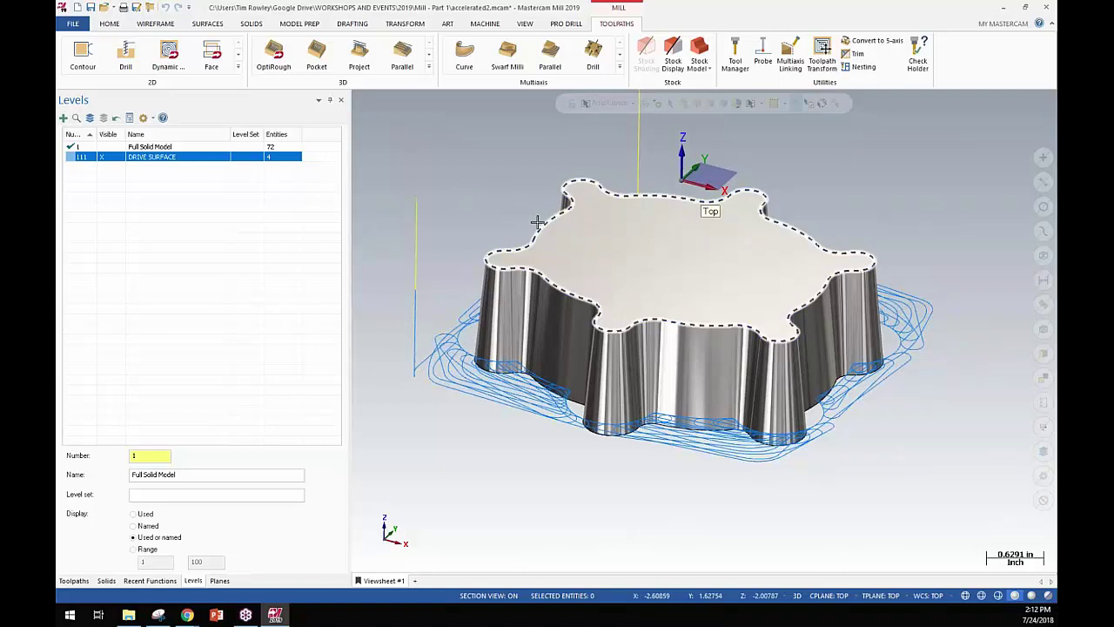
- Examine the drive surface's top edge curve and tapered side walls from the isometric and side views
mouse_move(502, 209)
middle_down()
mouse_move(704, 180)
mouse_move(644, 139)
mouse_move(496, 209)
middle_up()
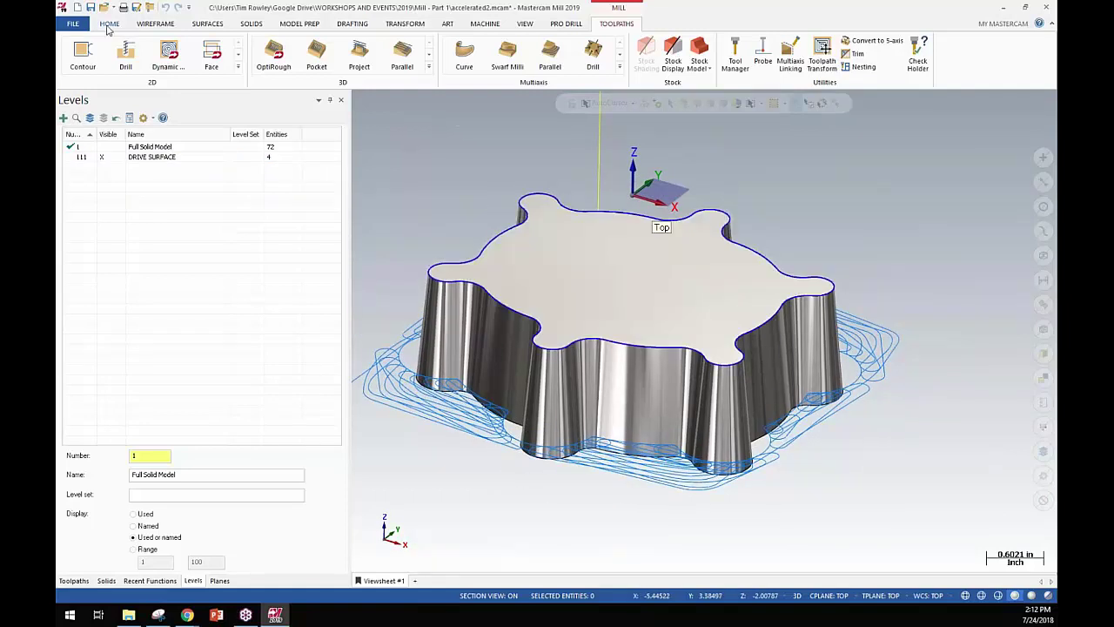
click(153, 24)
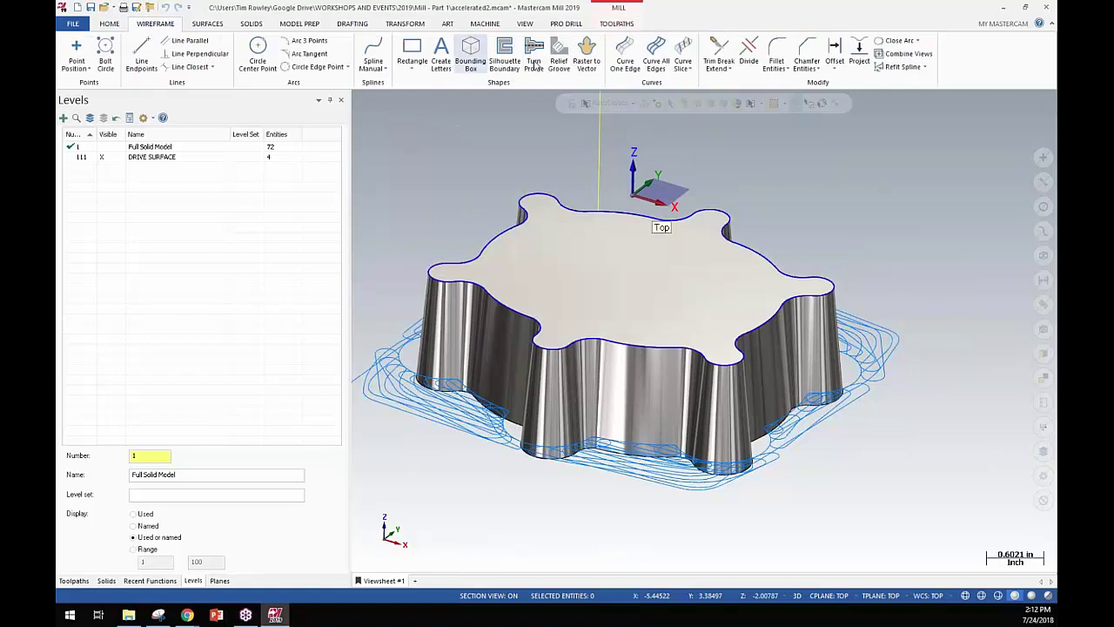
click(648, 75)
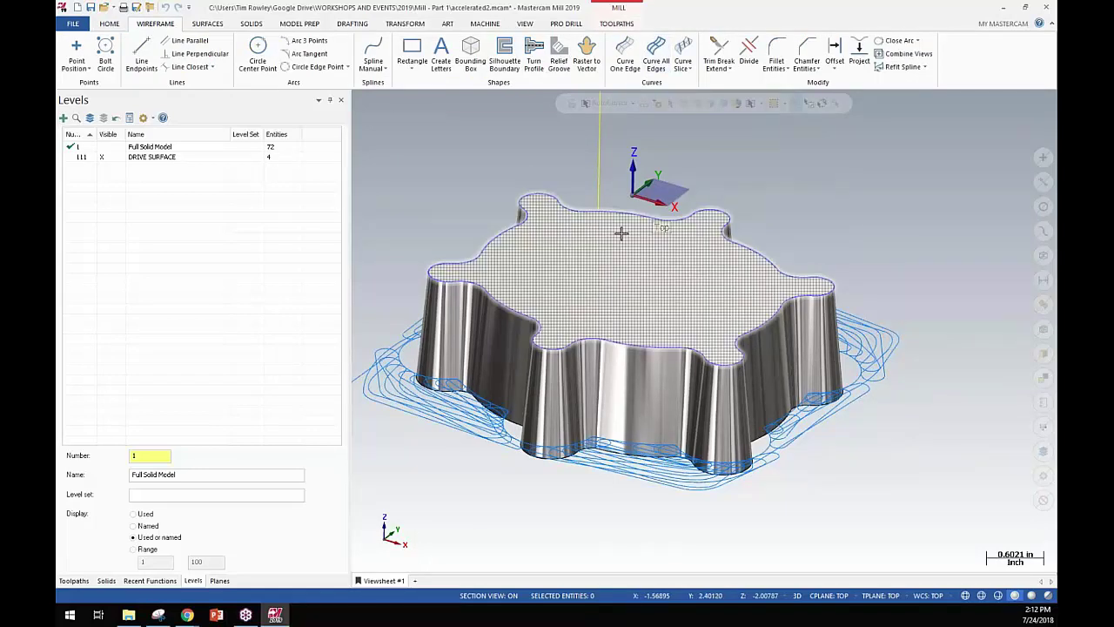
click(658, 216)
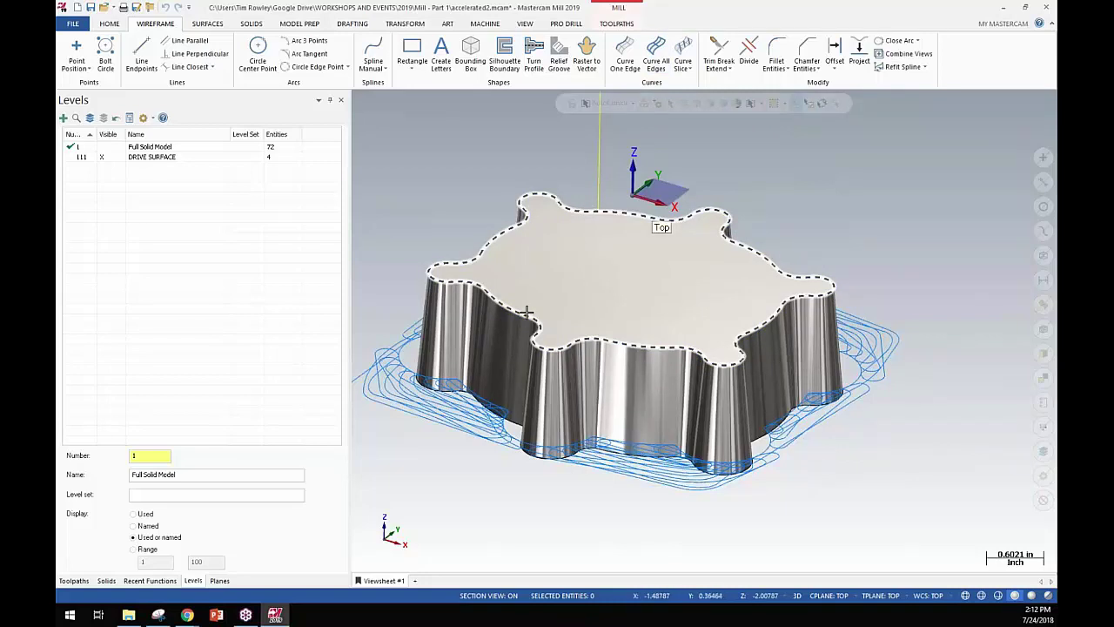
key(Return)
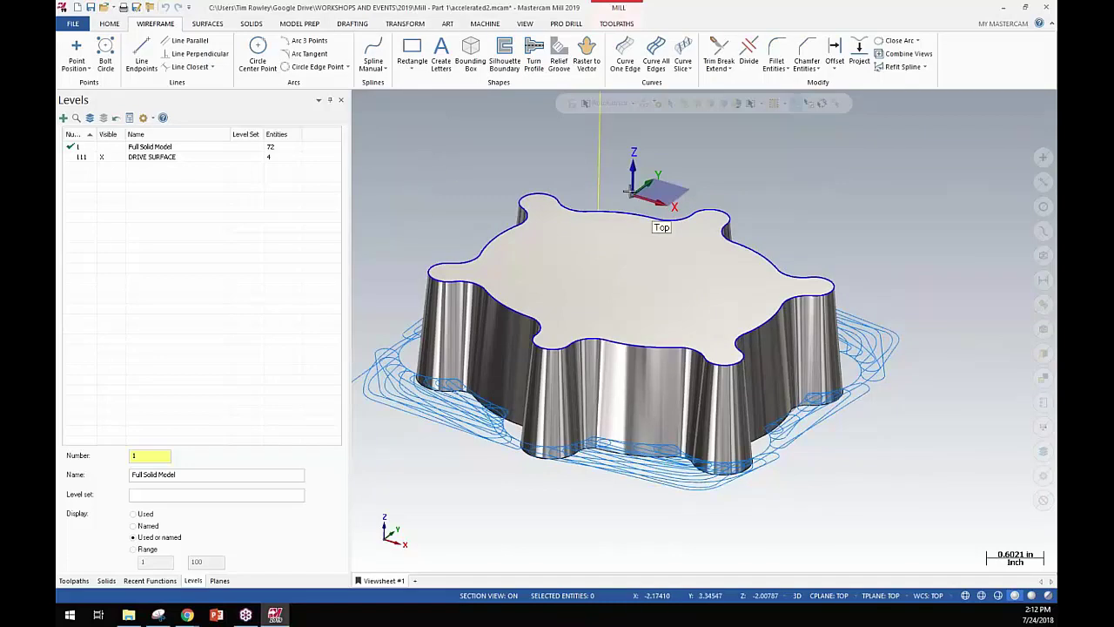
click(385, 69)
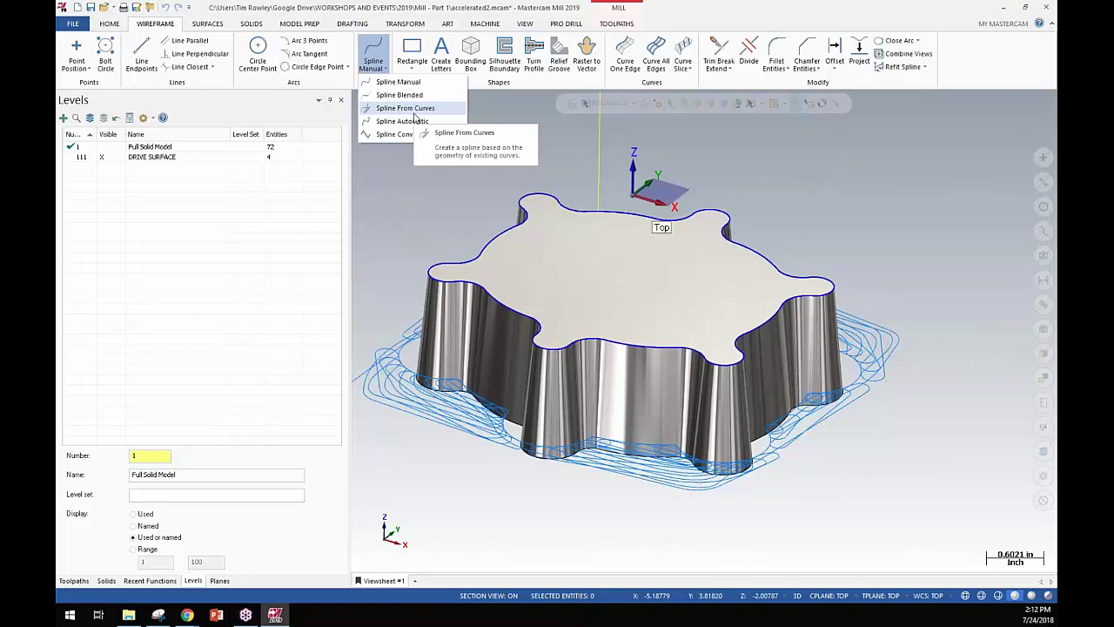
click(453, 213)
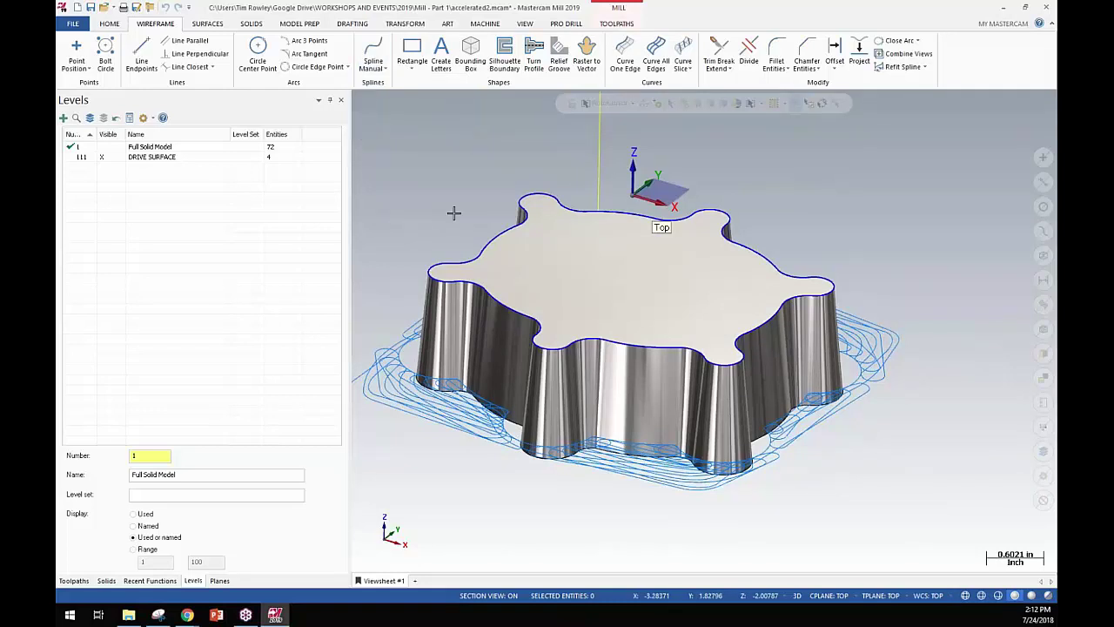
click(502, 227)
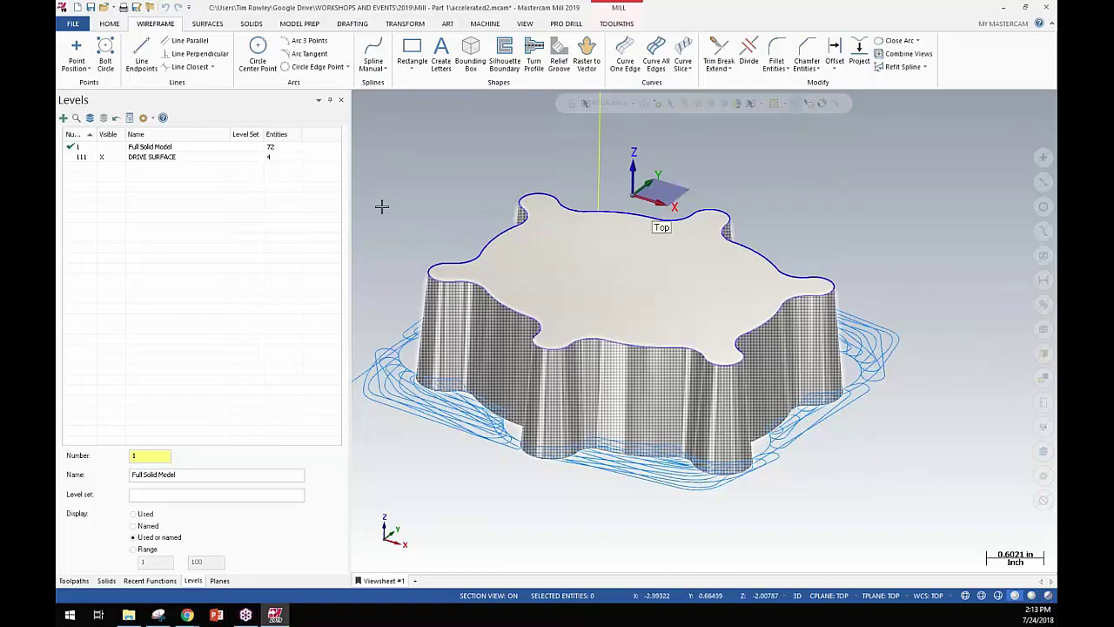
scroll(398, 197, down, 1)
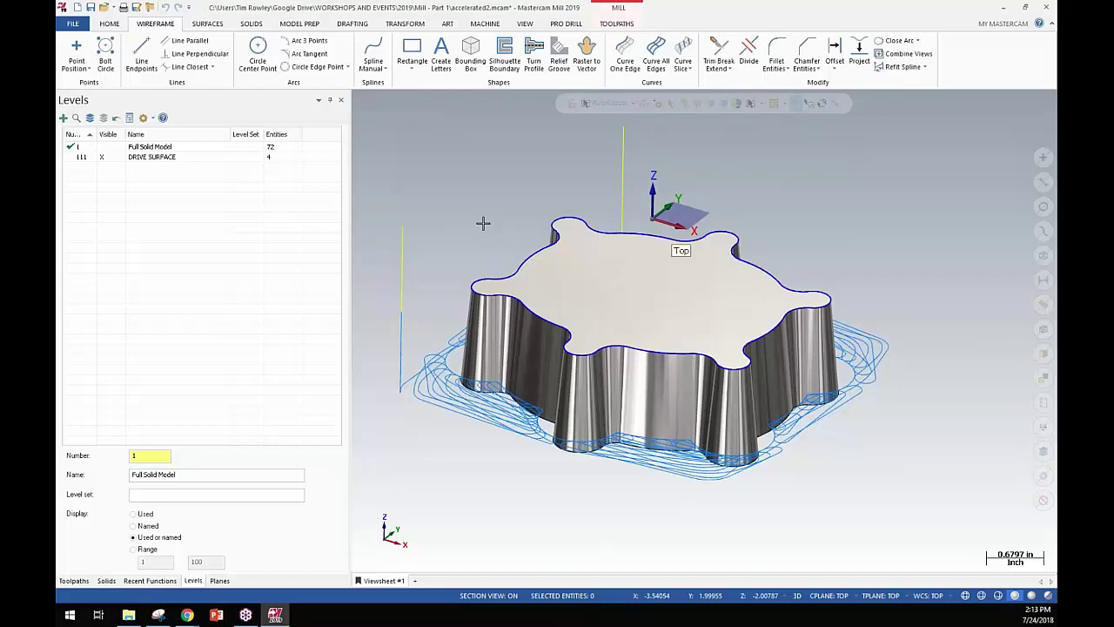
click(537, 313)
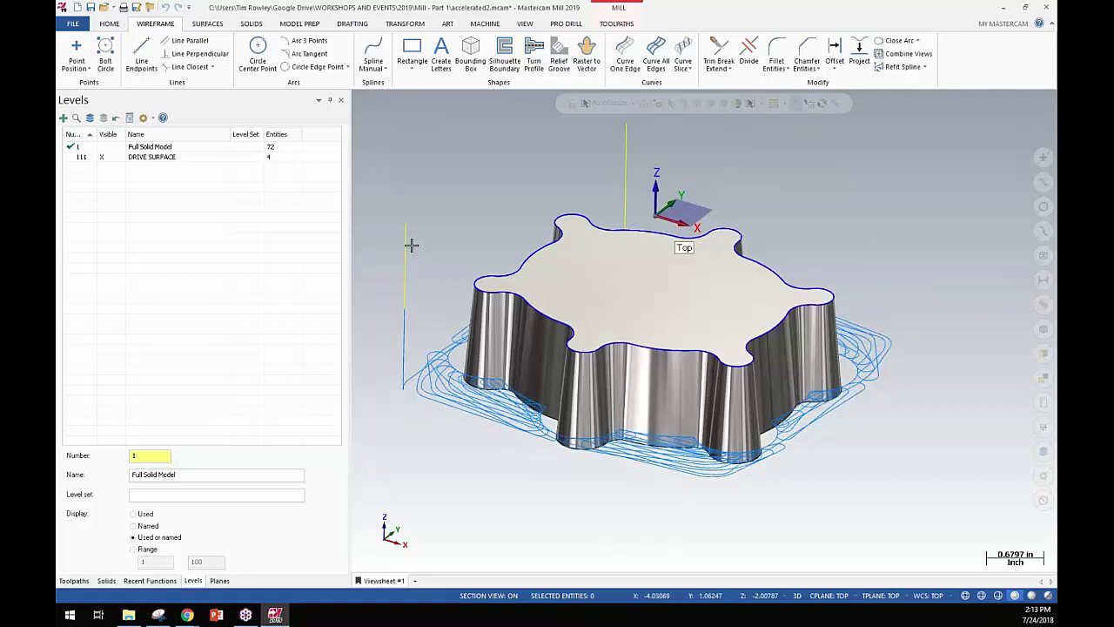
middle_drag(410, 244, 532, 363)
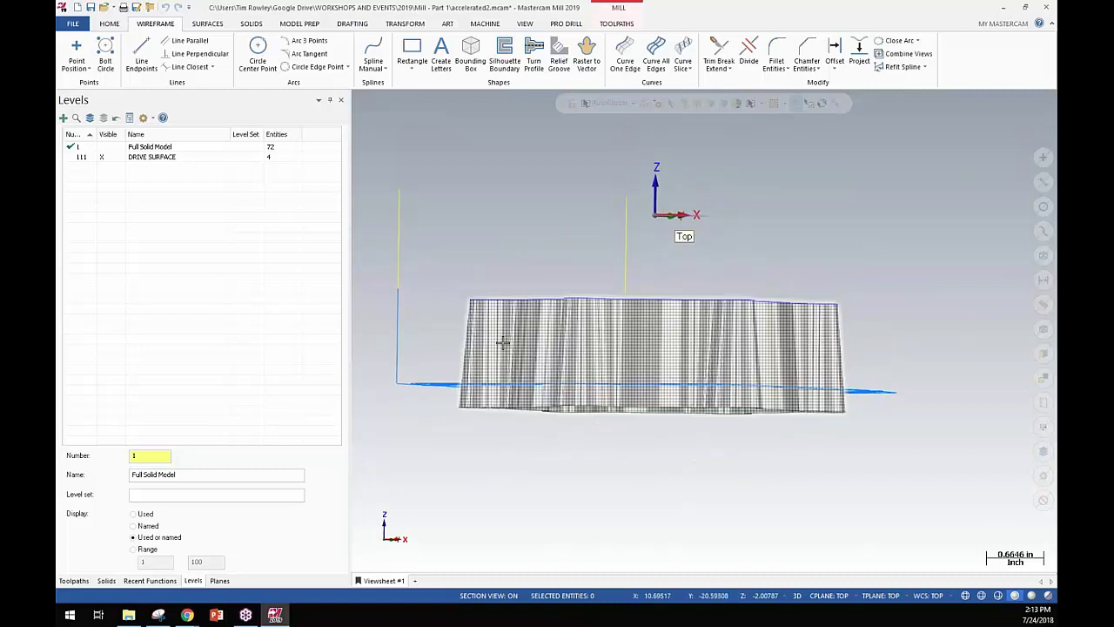
key(alt+7)
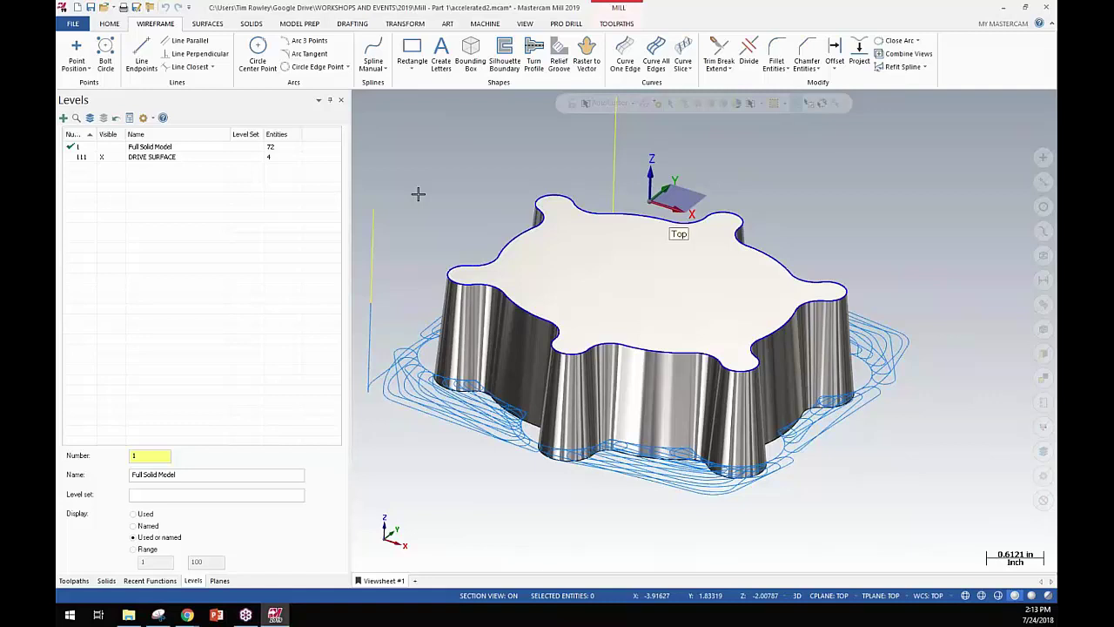
- Return to the toolpath operations and look over the available 3D roughing and finishing toolpaths
click(73, 581)
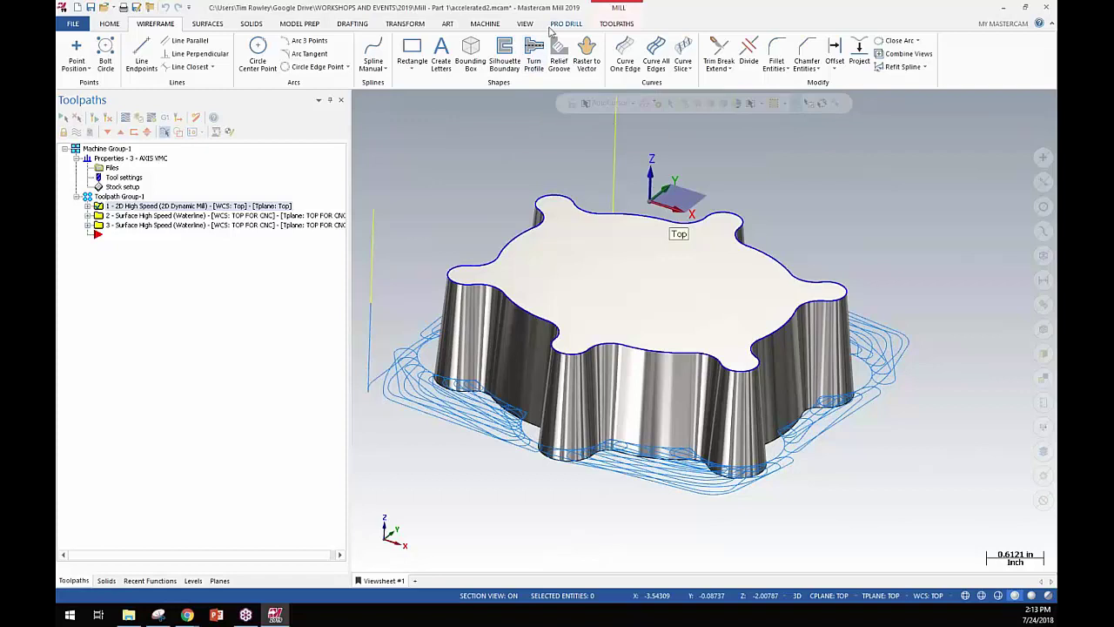
click(613, 24)
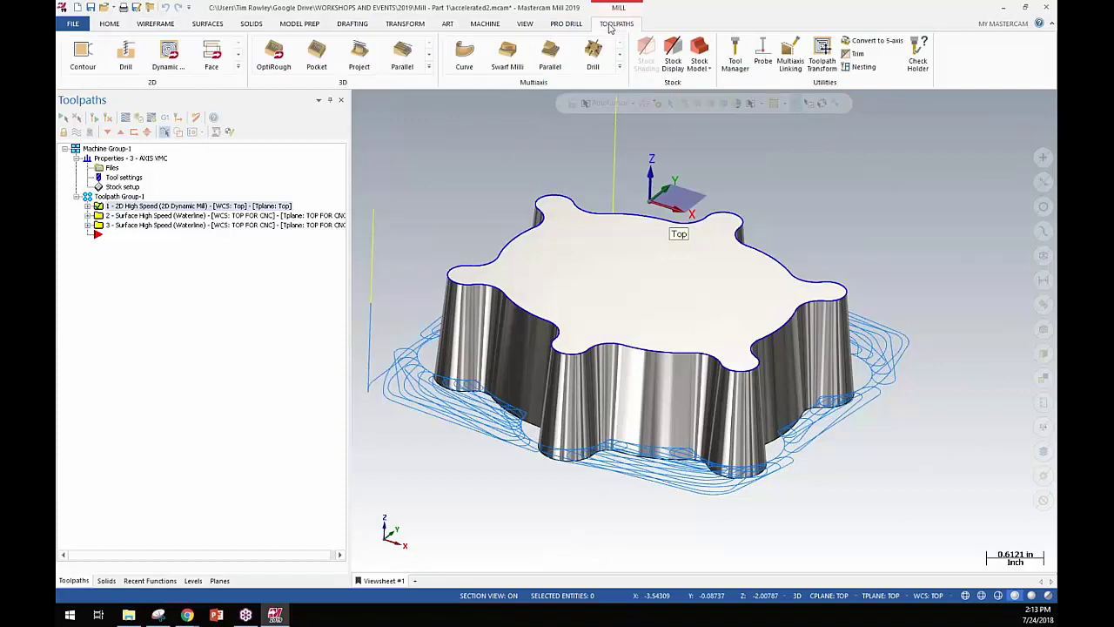
click(429, 67)
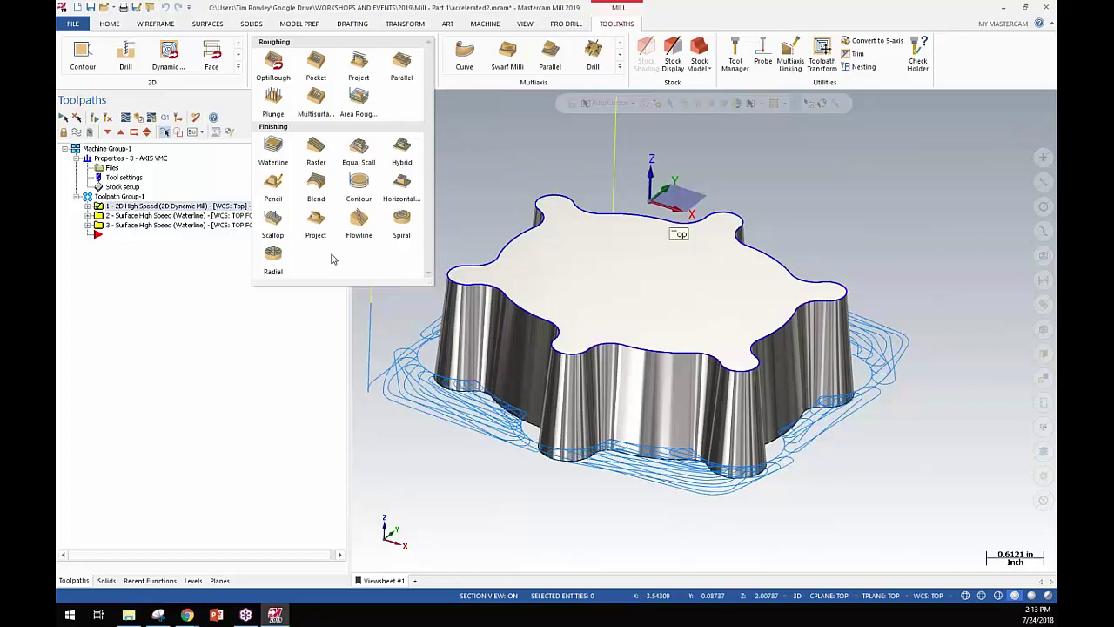
click(192, 274)
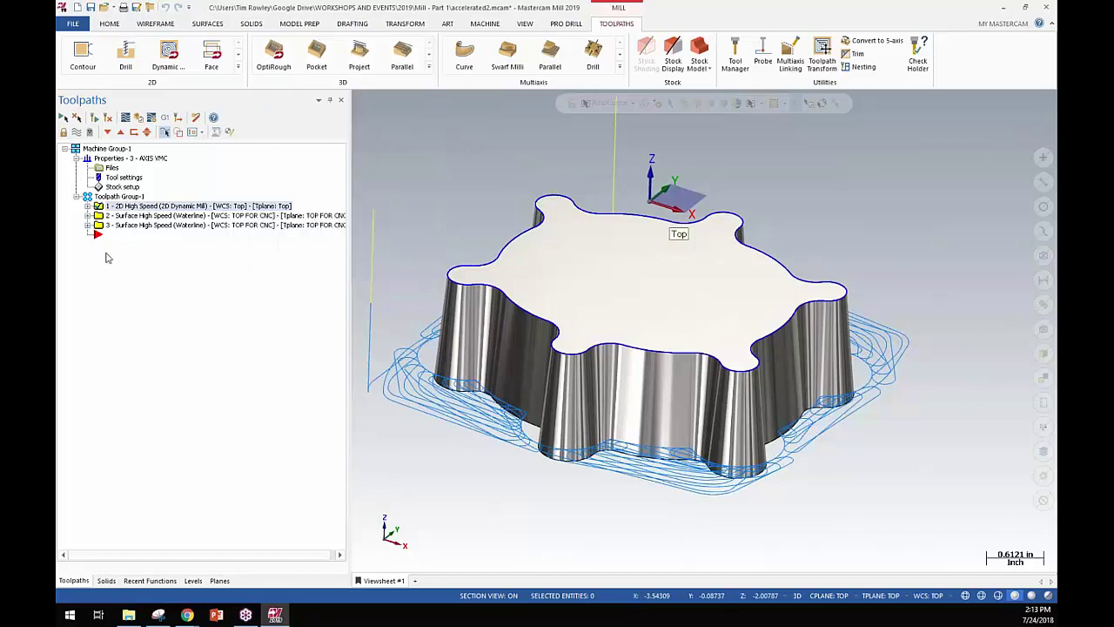
- Display the toolpath of operation 2, the first Surface High Speed Waterline, and open its parameters
click(140, 215)
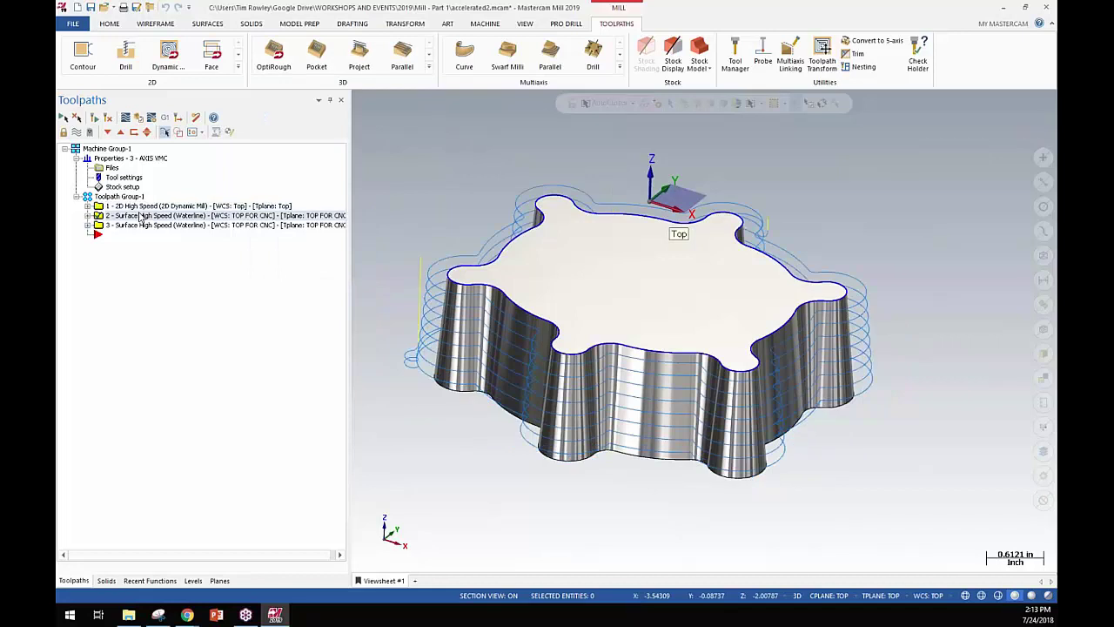
click(88, 216)
click(128, 228)
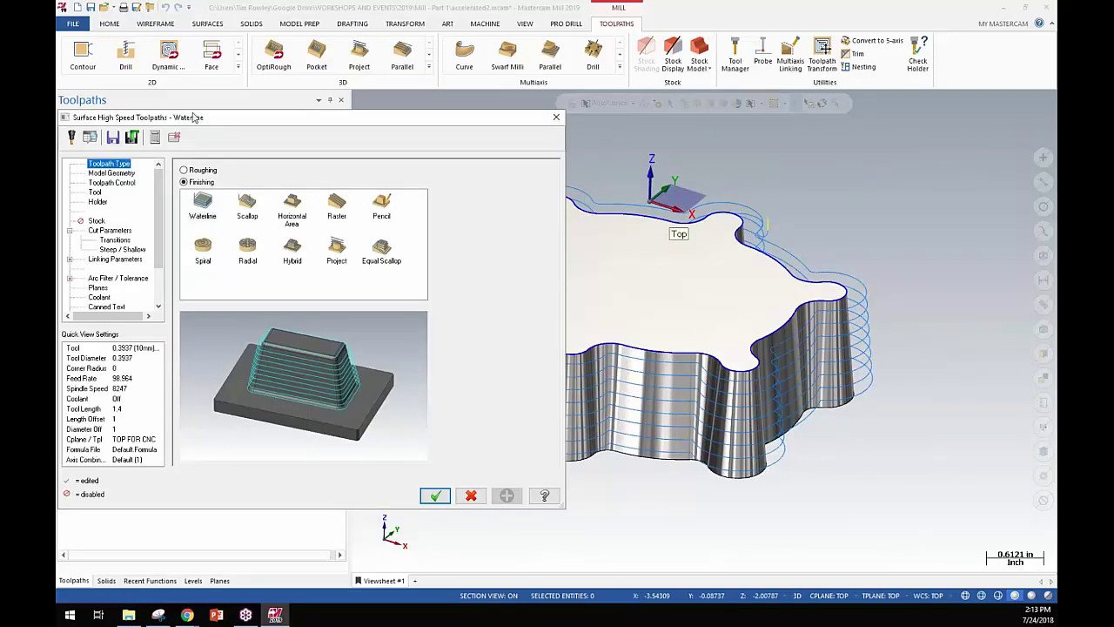
drag(194, 118, 341, 105)
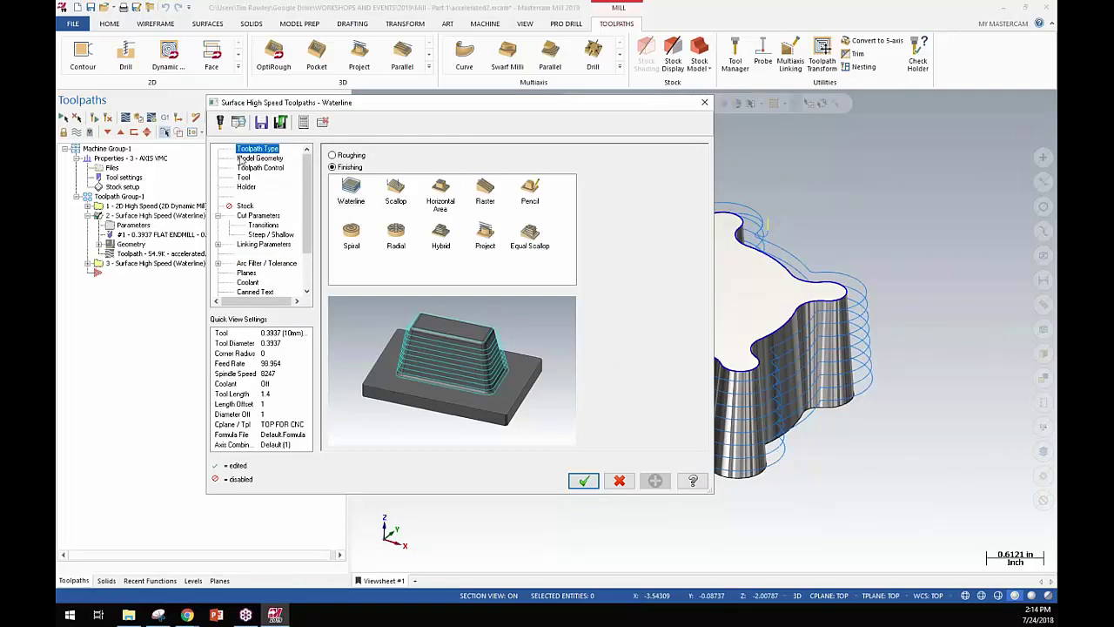
- Examine the Waterline's model geometry, checking the machining and avoidance groups with their wall and floor stock against the part
click(241, 158)
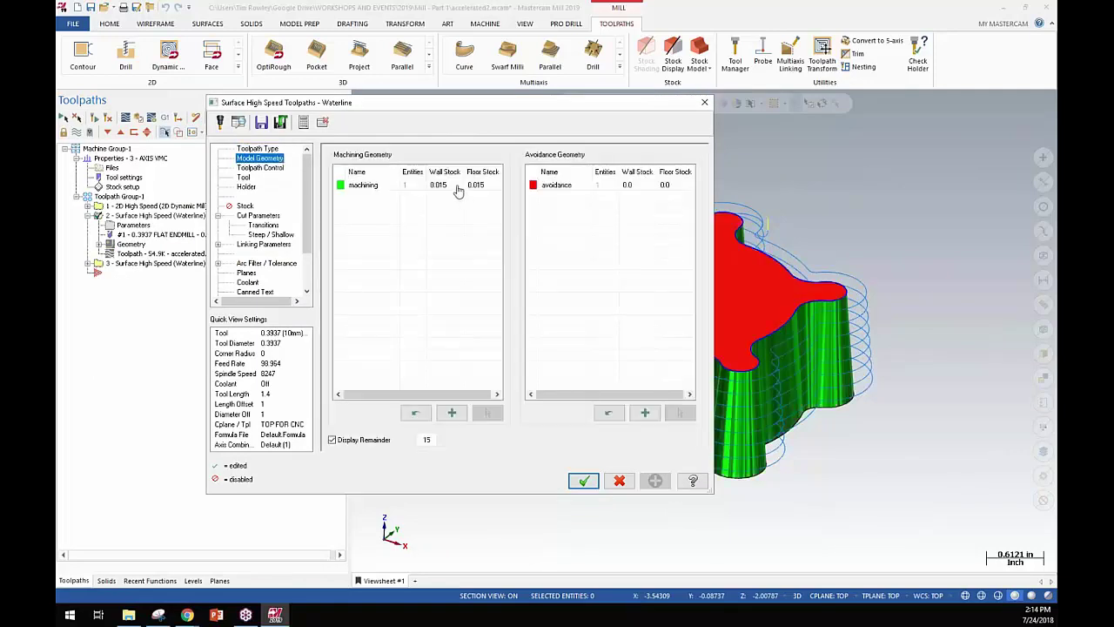
drag(369, 108, 234, 101)
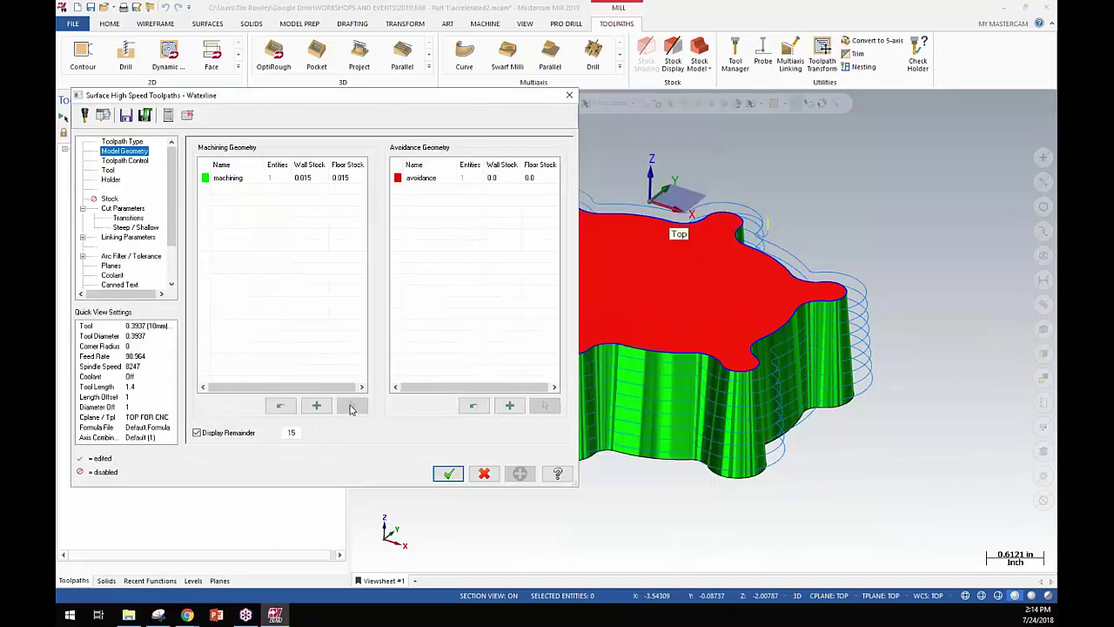
click(237, 180)
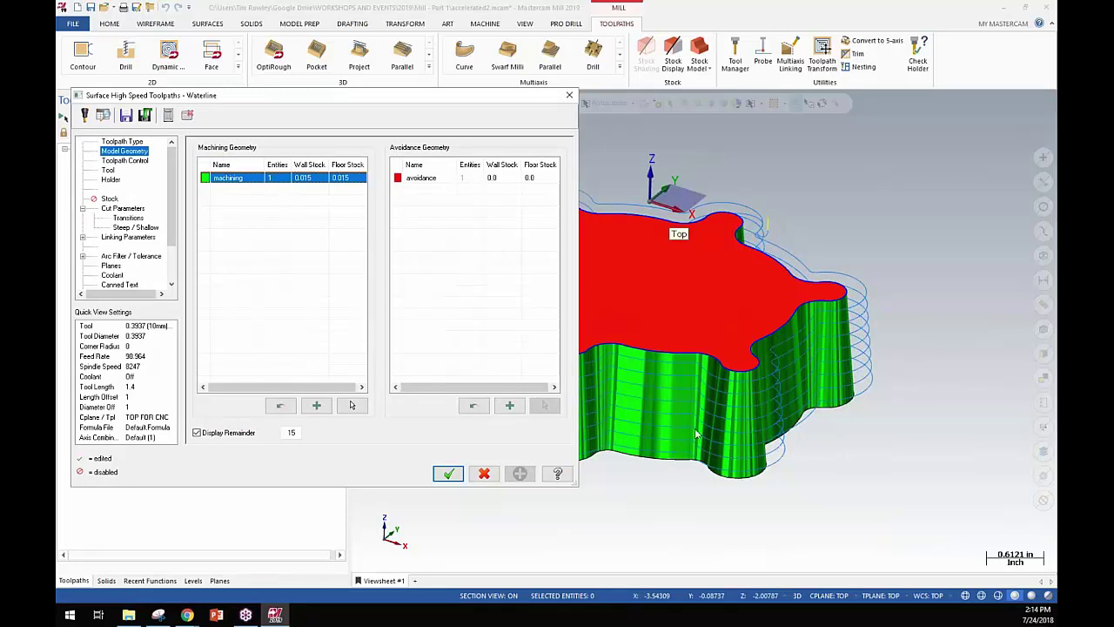
click(424, 177)
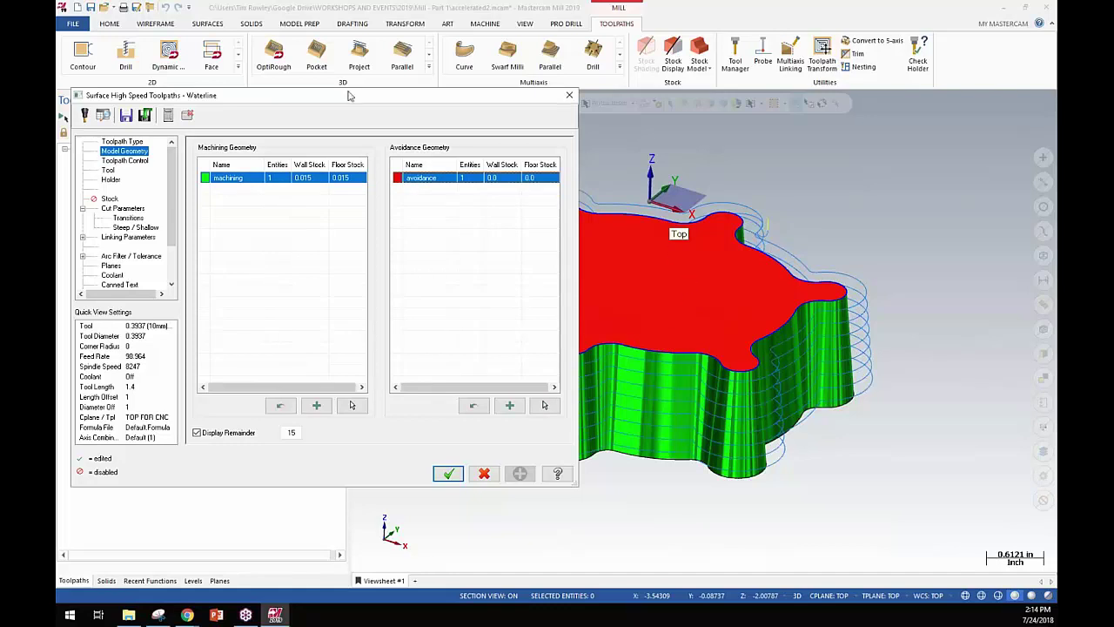
drag(352, 96, 609, 88)
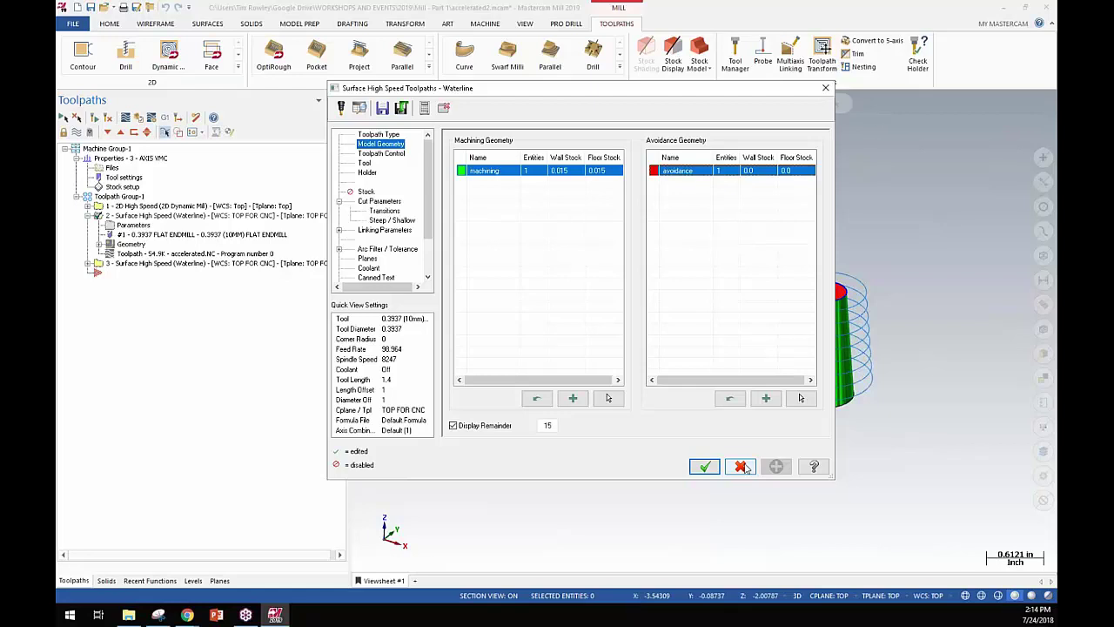
- Review the containment boundary settings and the assigned 10 mm flat endmill, leaving the Waterline parameters without changes
click(383, 153)
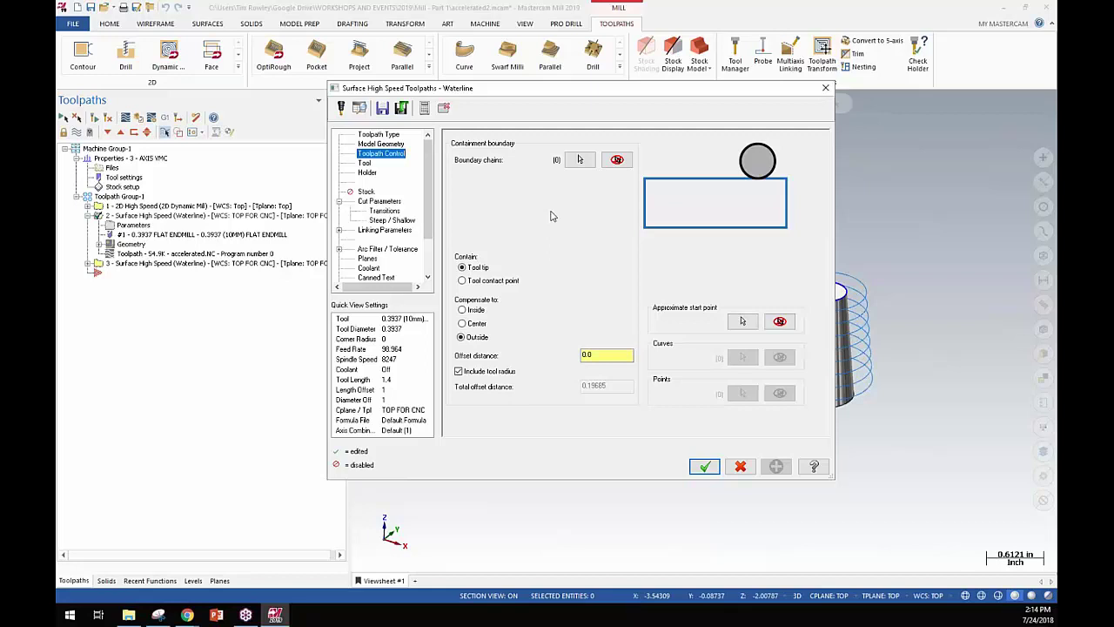
click(364, 163)
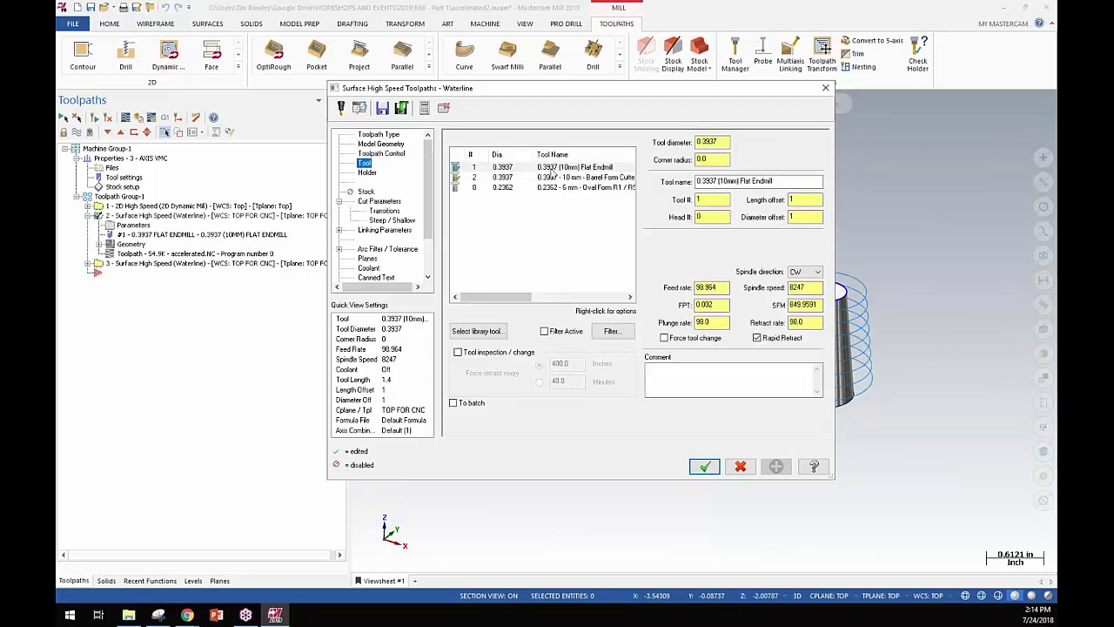
click(550, 170)
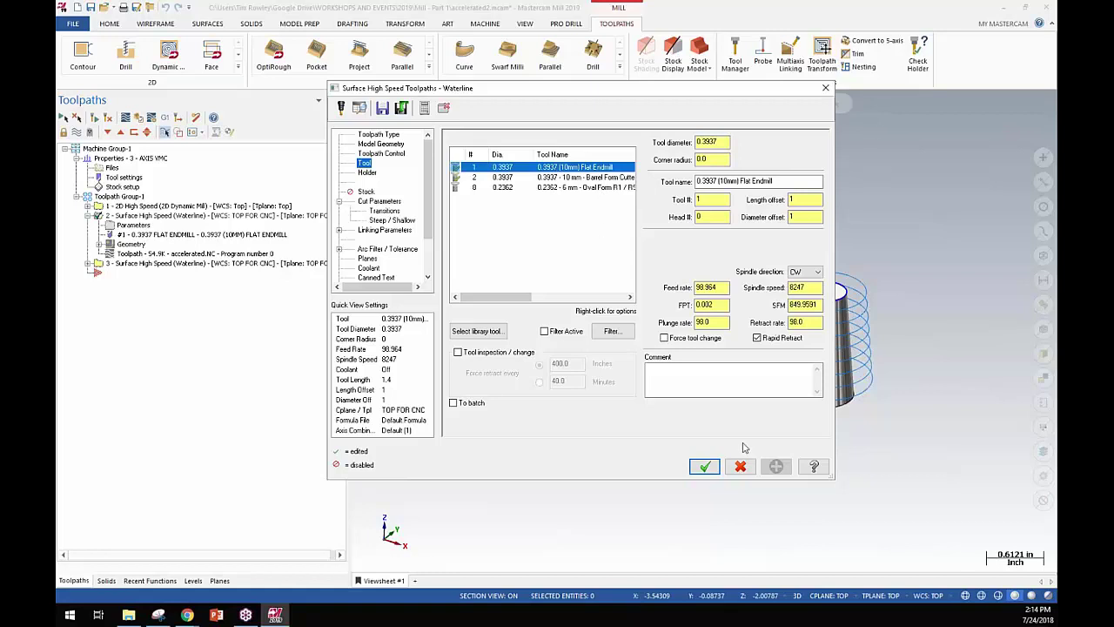
click(733, 468)
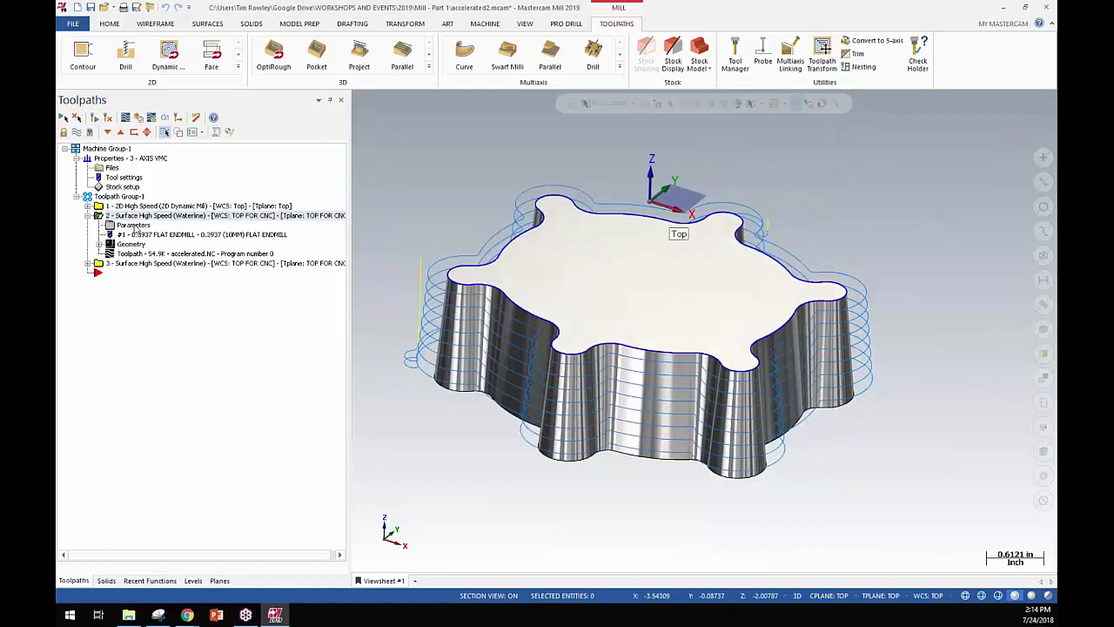
- Compare the toolpaths of the 2D Dynamic Mill, the first Waterline and the second Waterline operations on the part
click(158, 207)
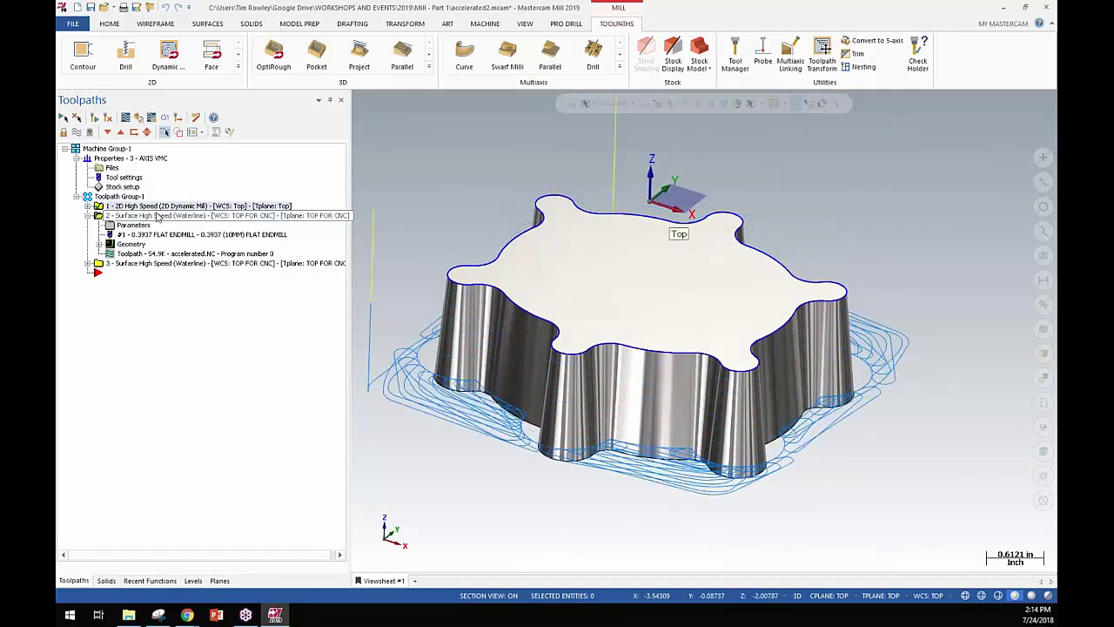
click(158, 216)
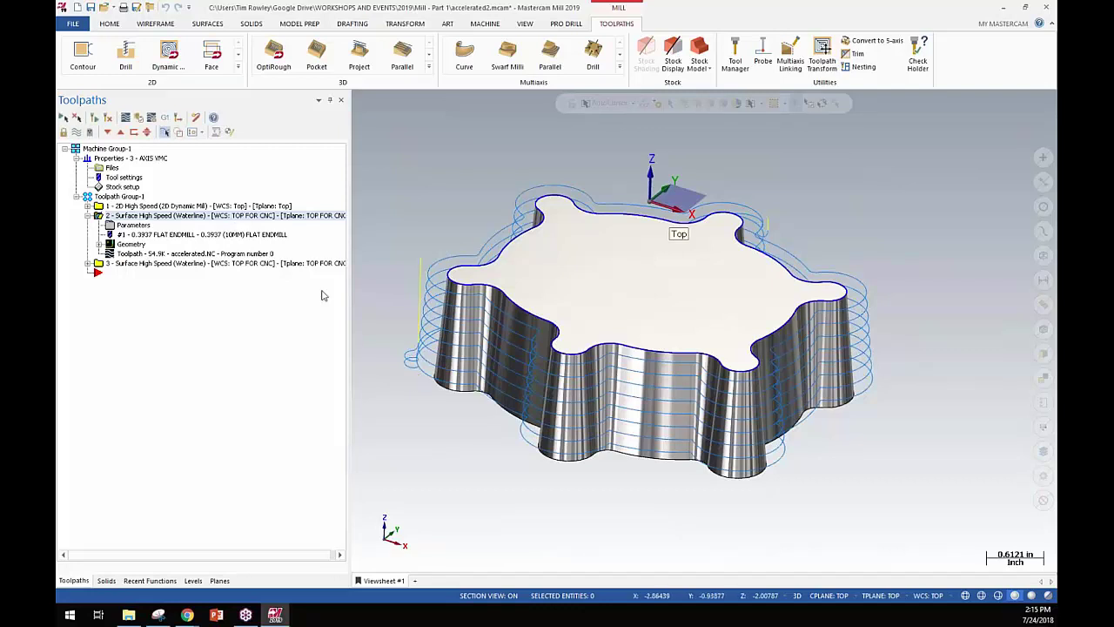
click(238, 207)
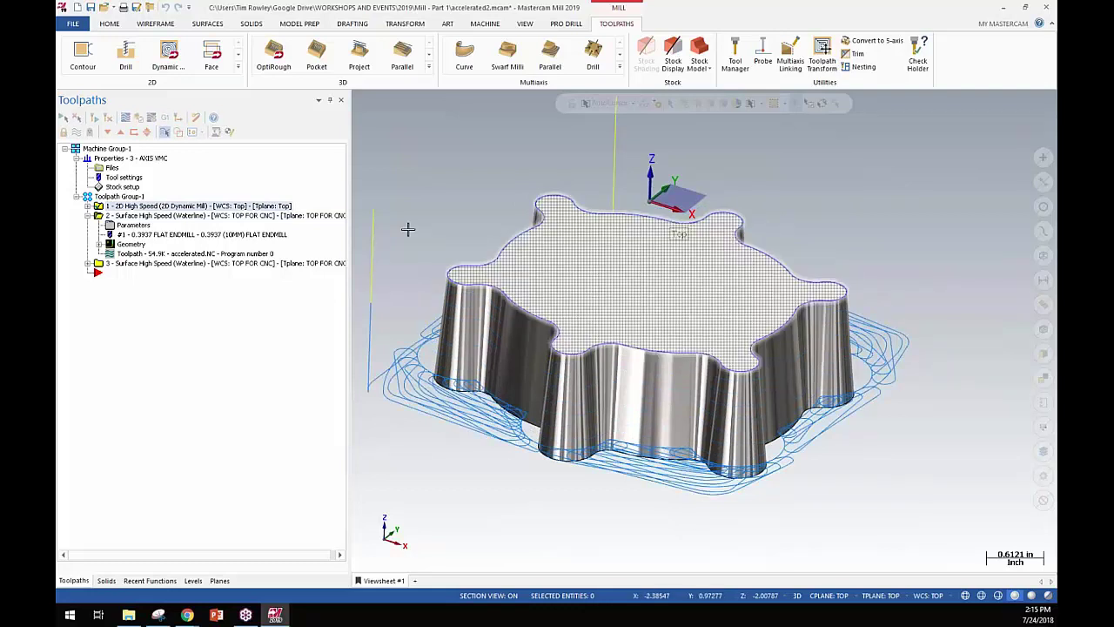
click(161, 216)
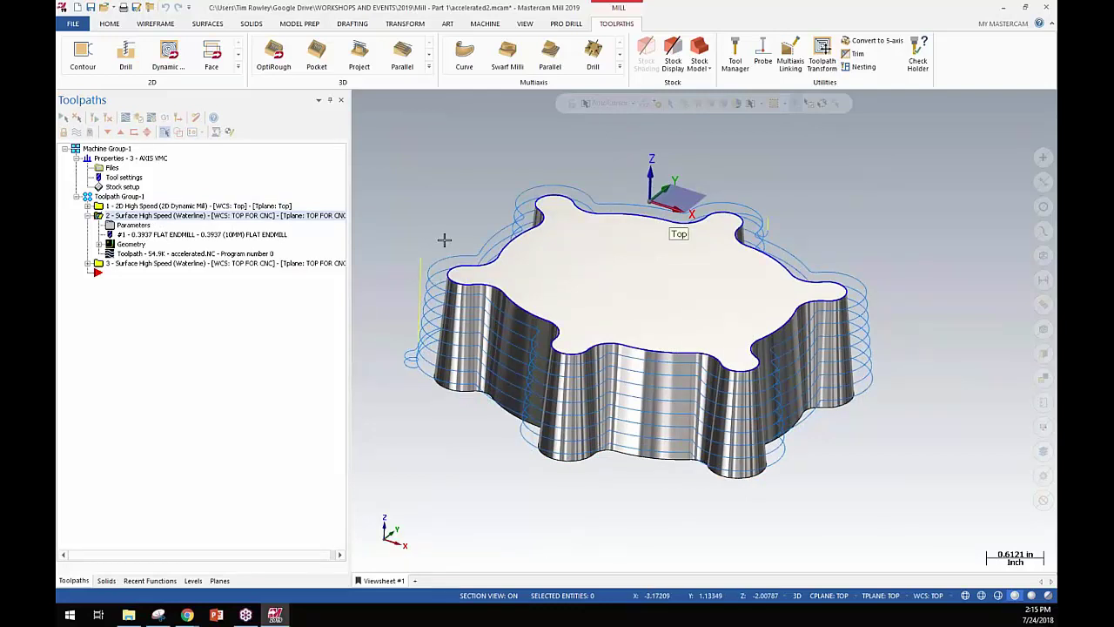
click(165, 263)
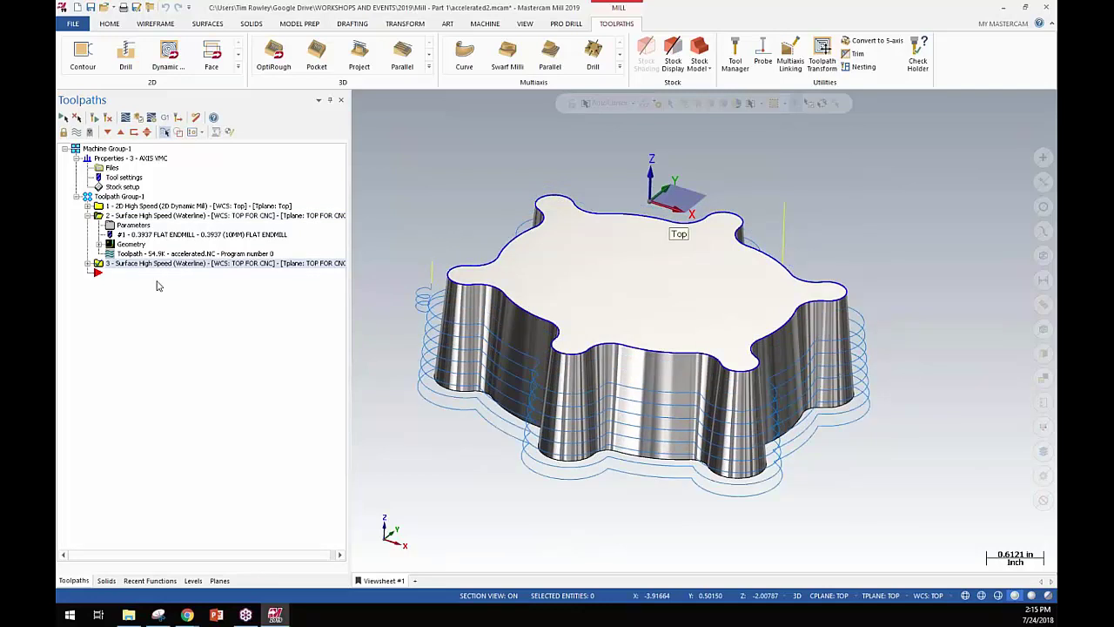
- Open the parameters of operation 3, the second Waterline, and bring up the tool definition of its 10 mm barrel form cutter
click(90, 264)
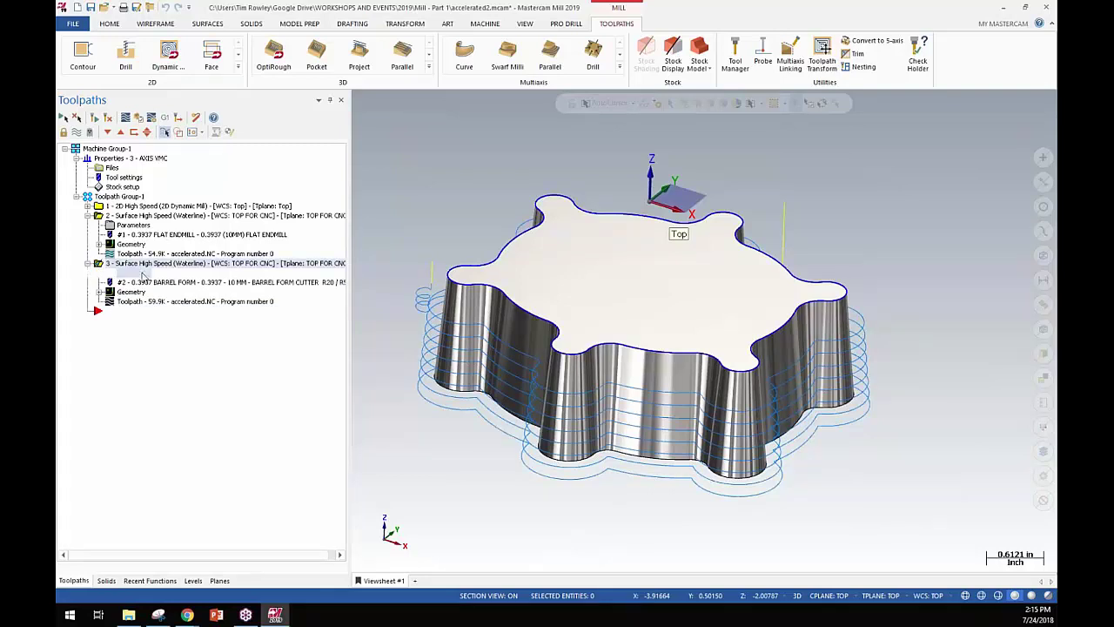
double_click(140, 273)
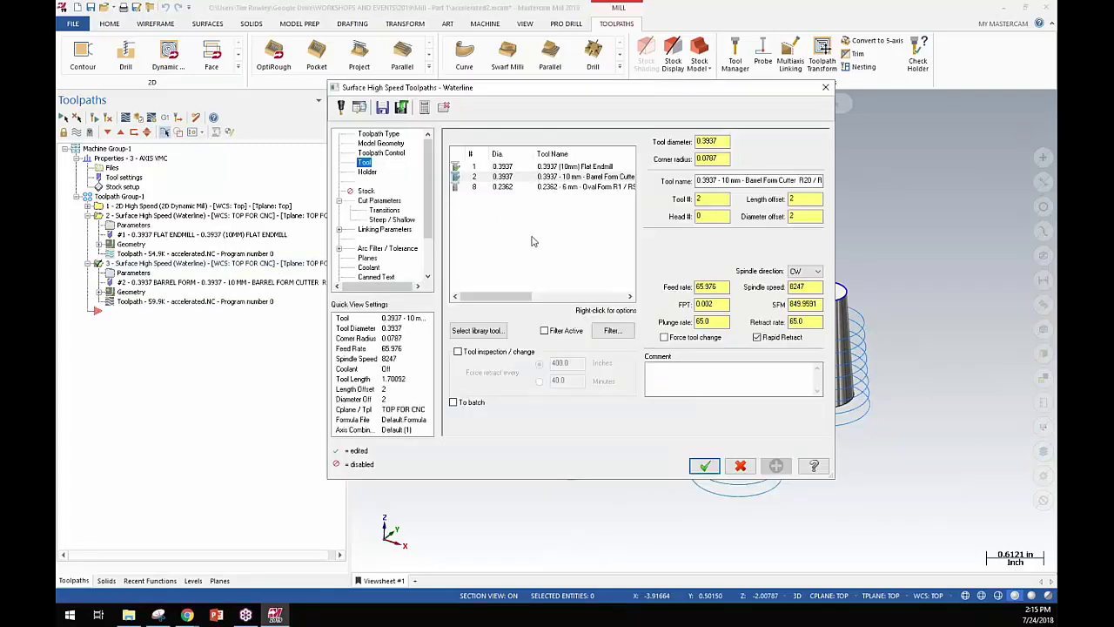
click(592, 177)
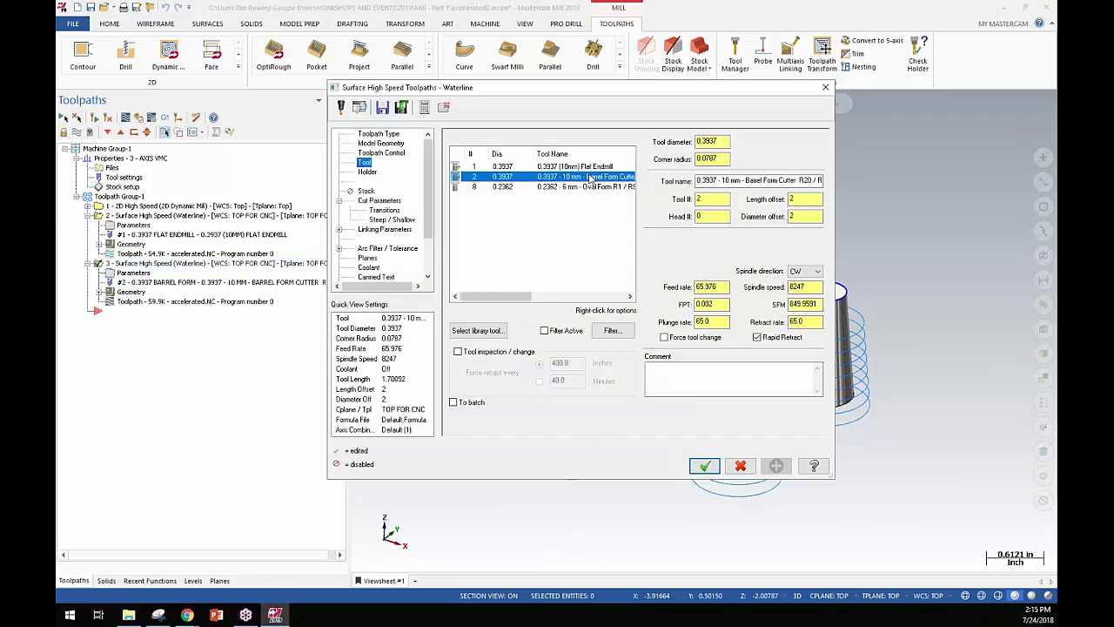
right_click(524, 178)
click(555, 210)
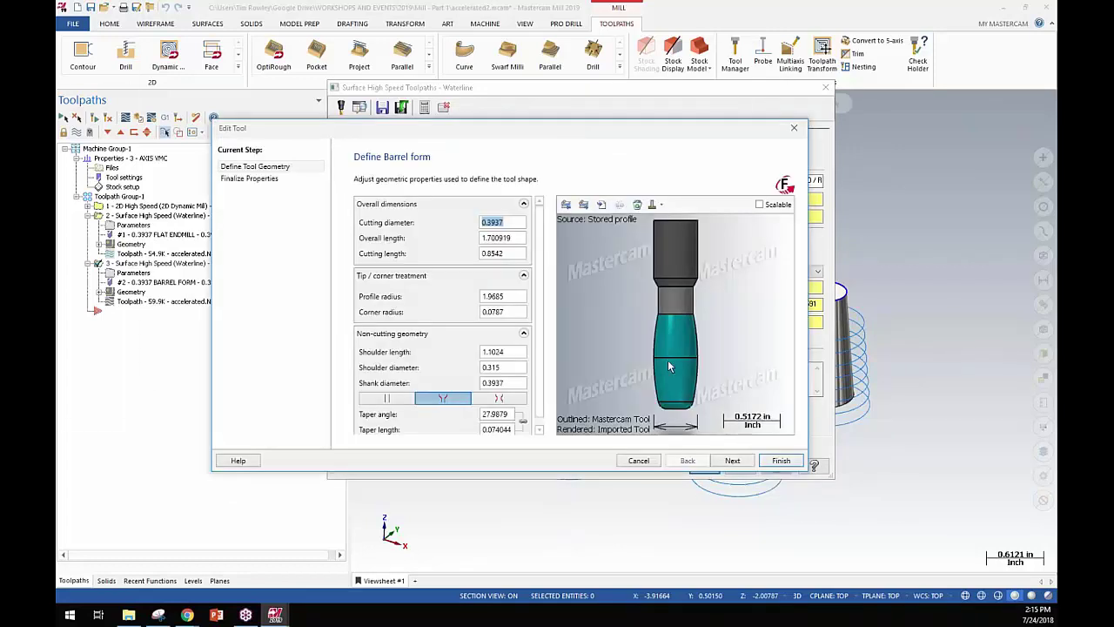
- Examine the barrel cutter's geometry: overall length, profile radius, corner radius and shoulder dimensions, against the tool preview
scroll(684, 385, up, 3)
scroll(683, 385, down, 1)
drag(683, 386, 687, 350)
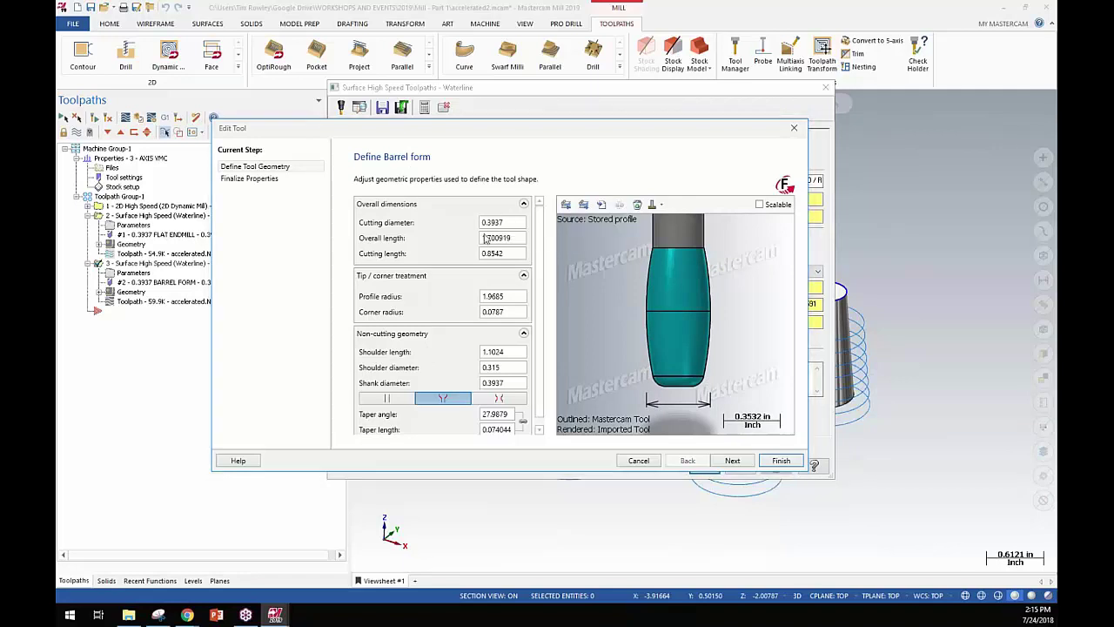
click(519, 243)
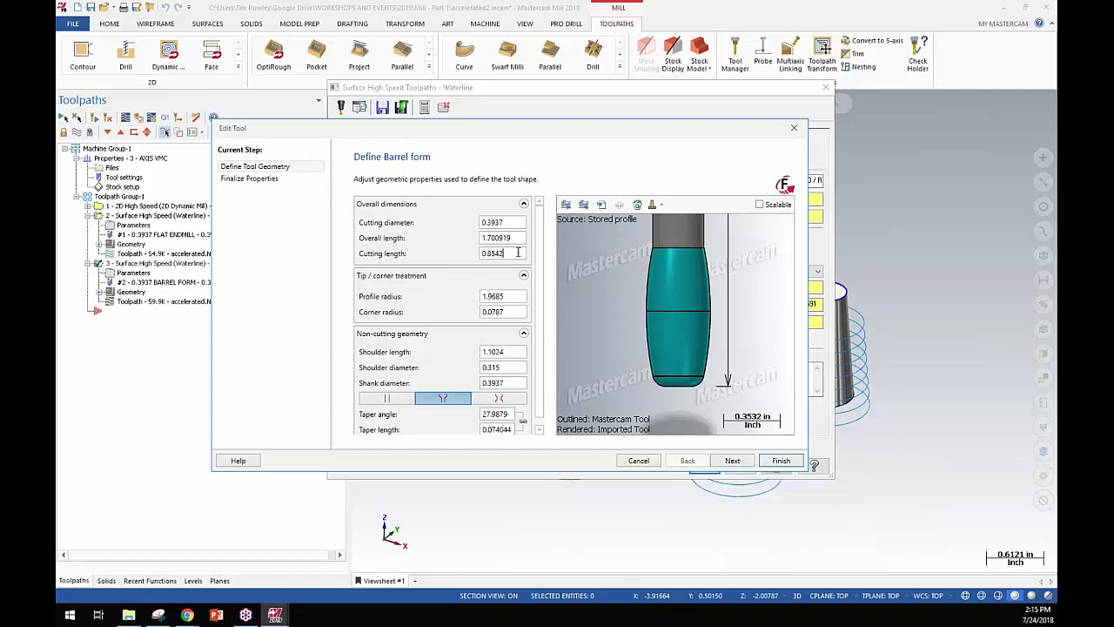
click(514, 298)
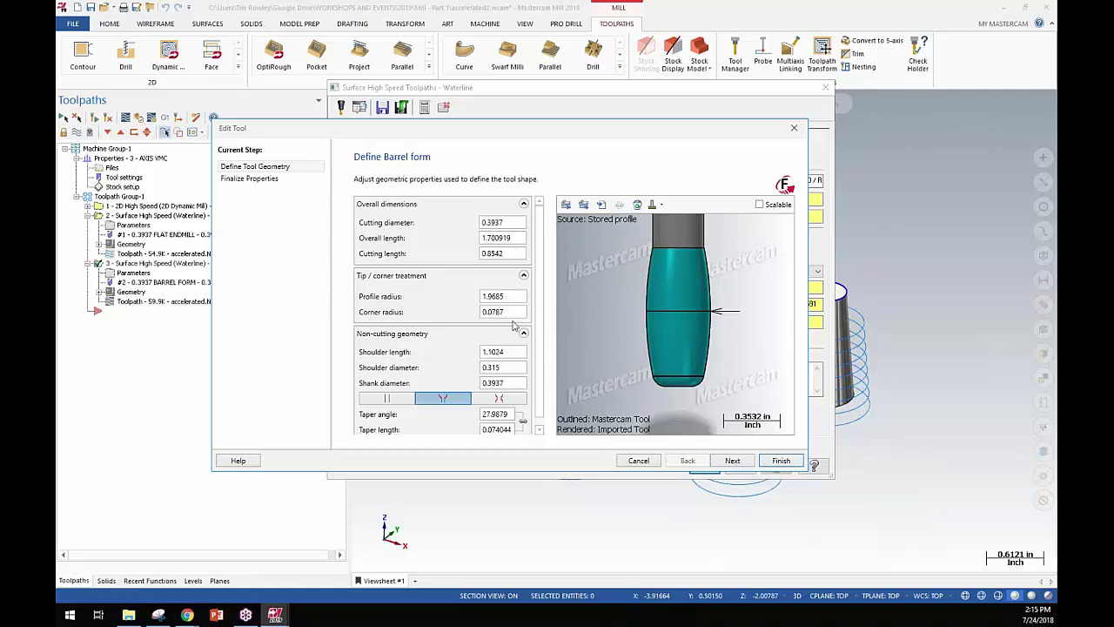
click(511, 313)
click(512, 350)
click(513, 369)
scroll(624, 260, down, 3)
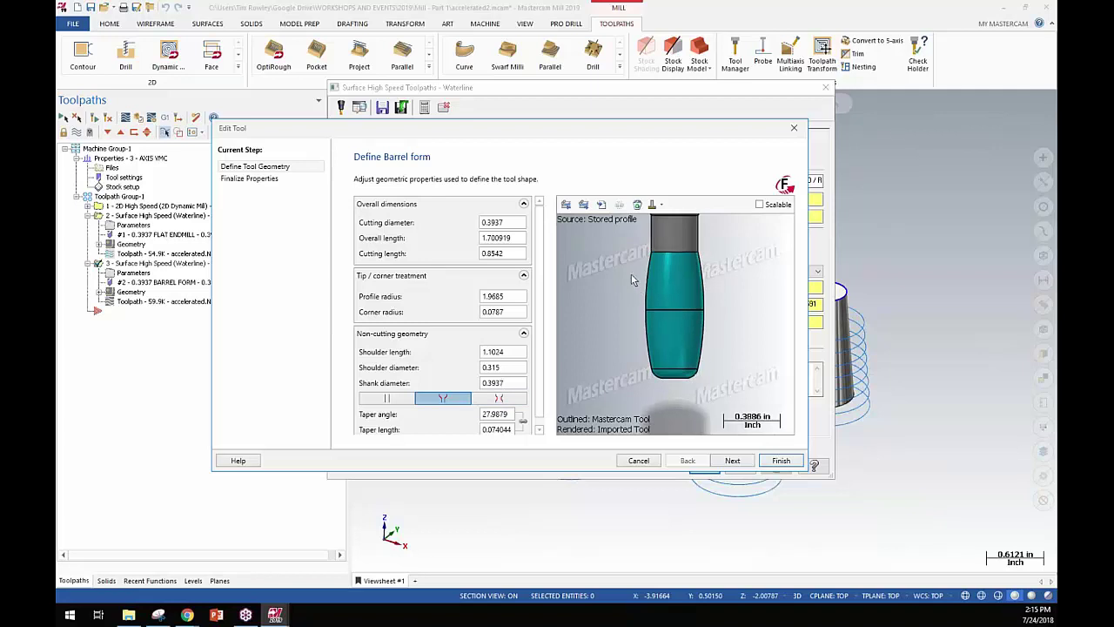
scroll(625, 259, up, 2)
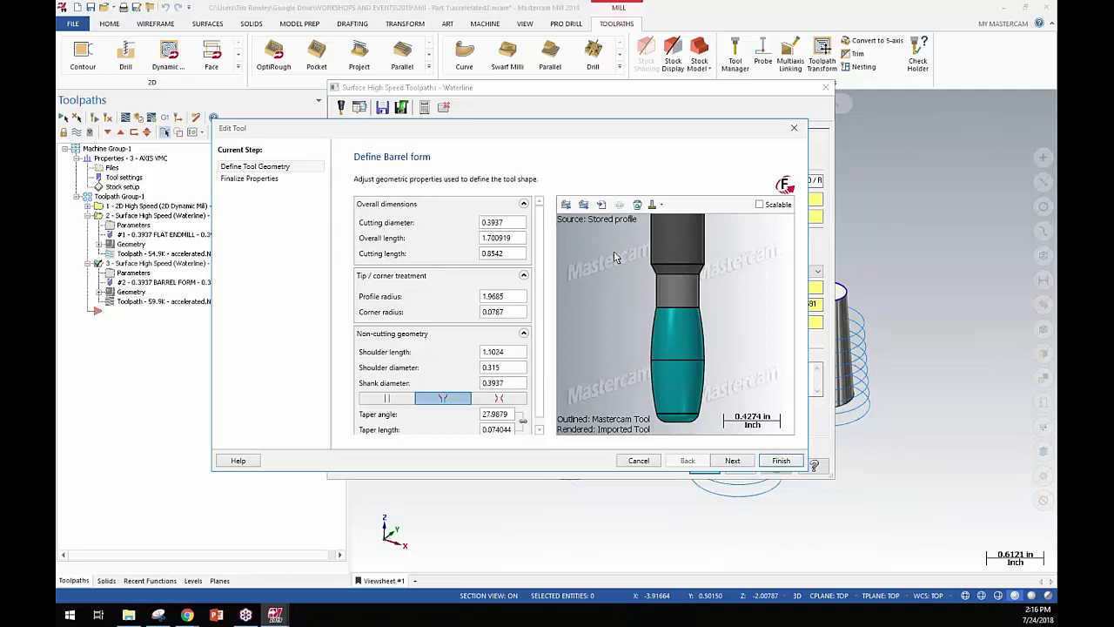
- Leave the barrel cutter definition unchanged, compare the operation's tool settings with the part's toolpath, and close the parameters
click(642, 461)
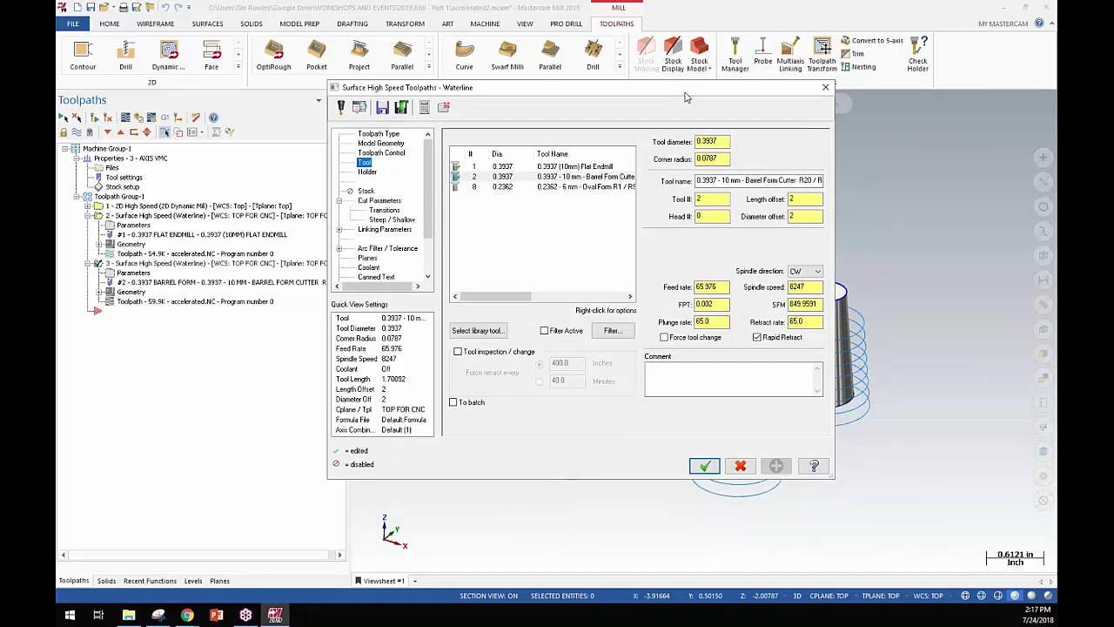
drag(685, 91, 418, 98)
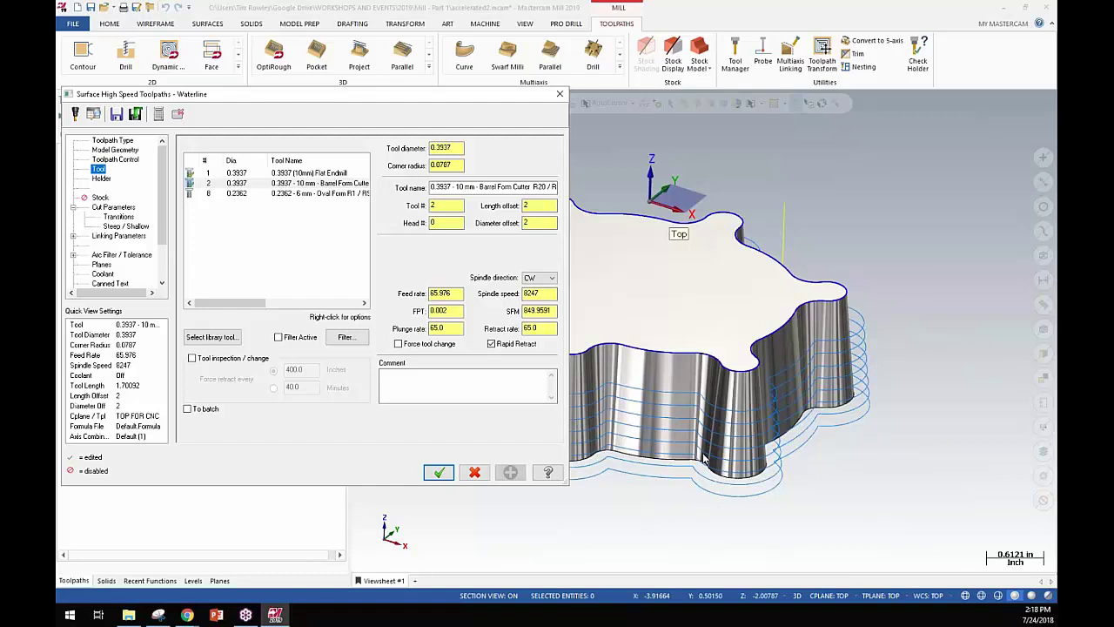
key(Return)
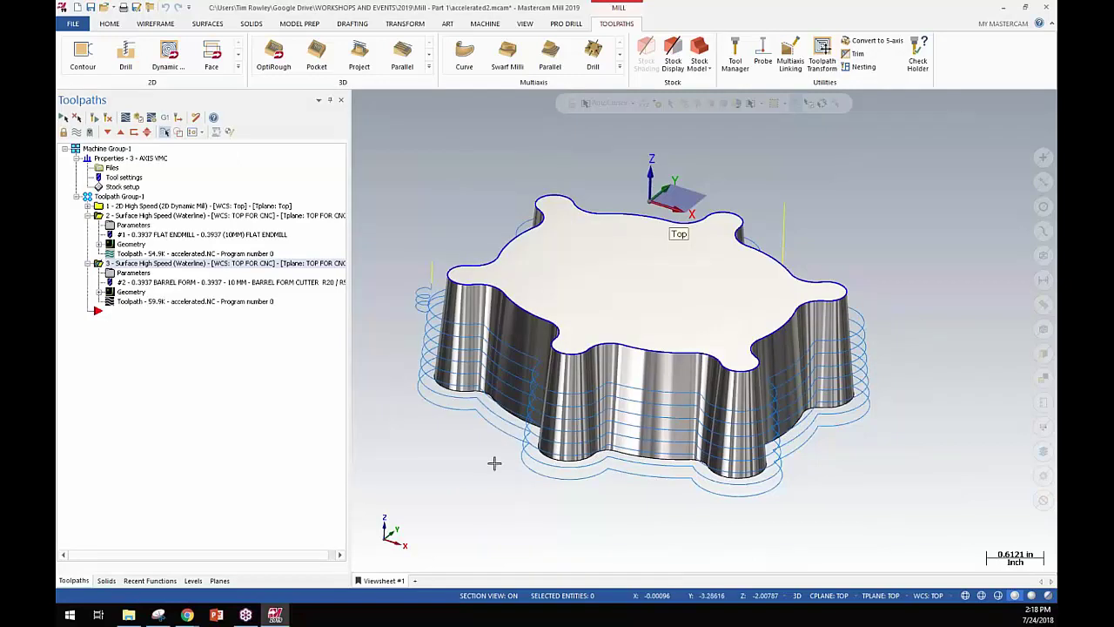
- Select all operations in Toolpath Group-1 and verify them in a maximized Mastercam Simulator window
click(129, 197)
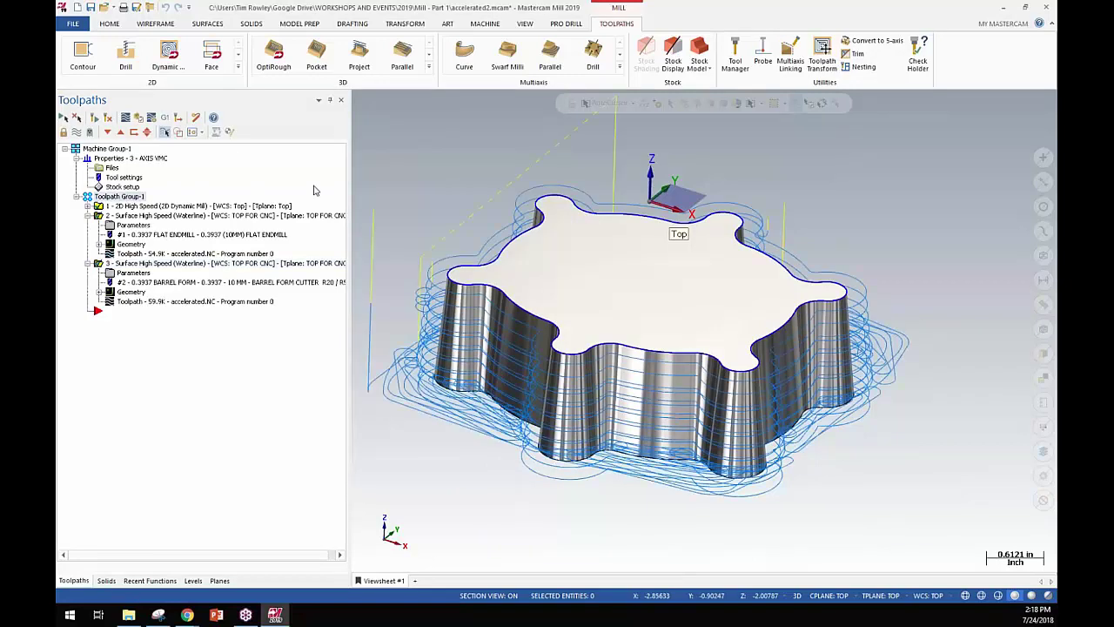
middle_drag(609, 349, 666, 352)
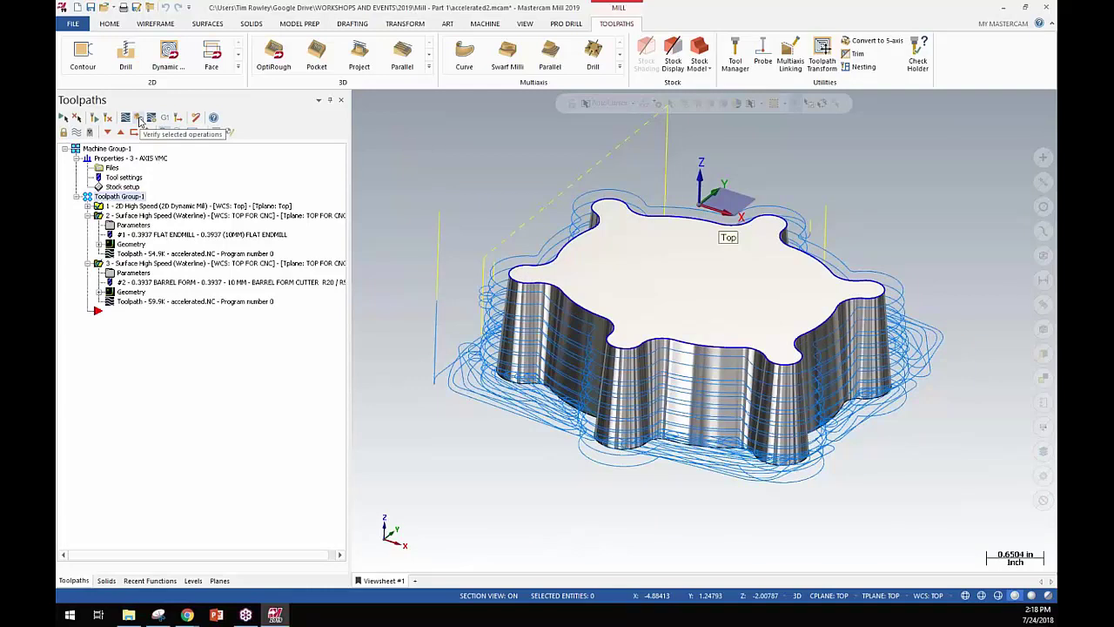
click(139, 120)
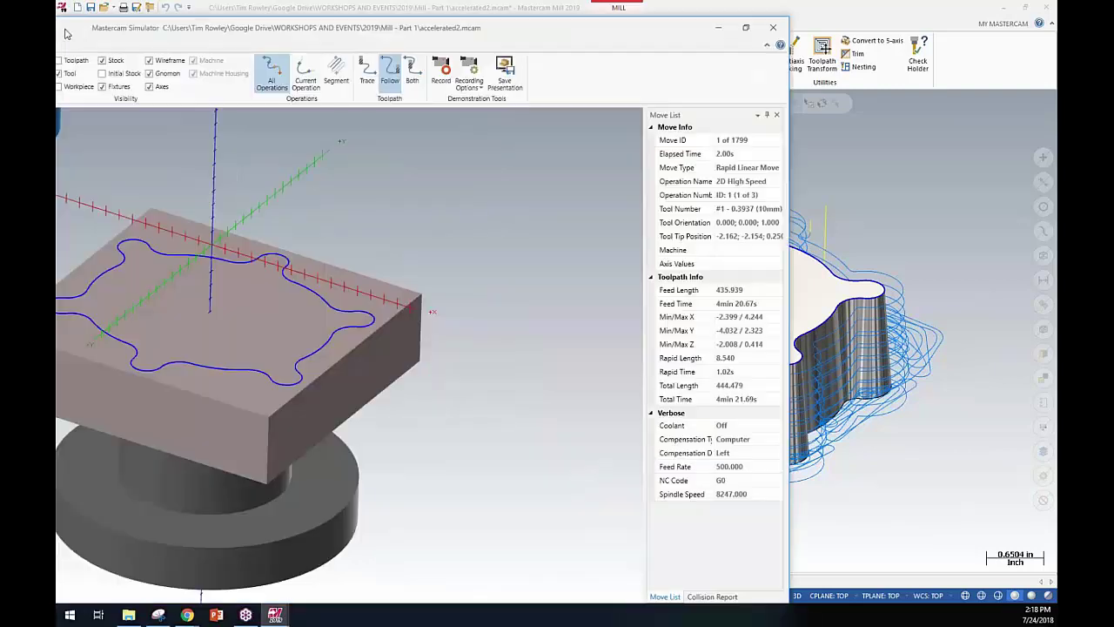
drag(242, 40, 334, 21)
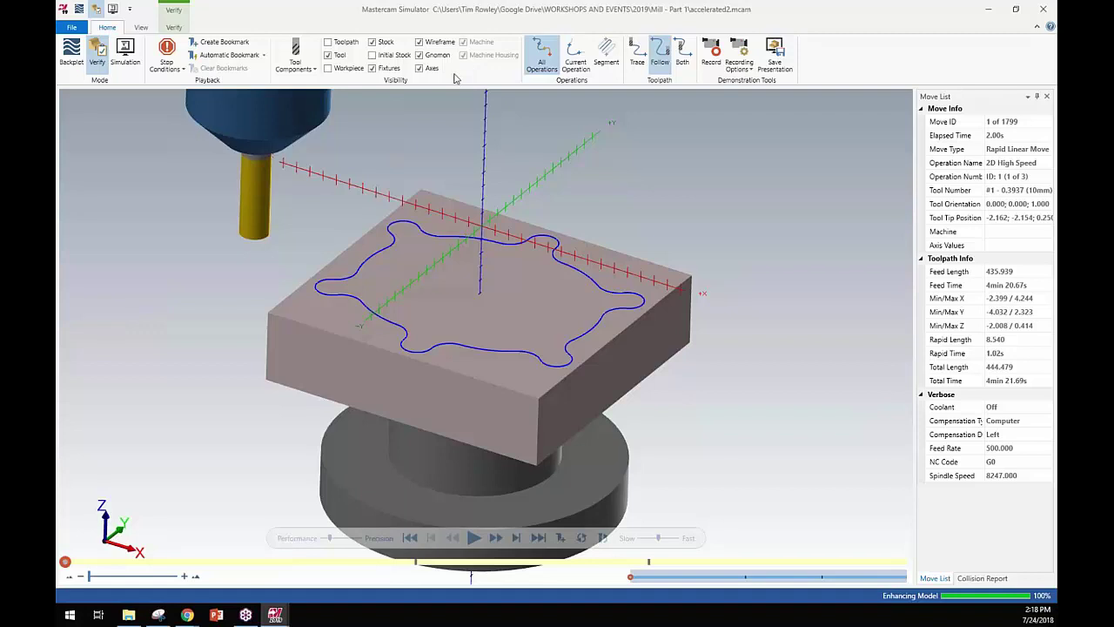
- Set the simulation view's focus to the workpiece, with the stock and fixture in view
scroll(350, 213, down, 2)
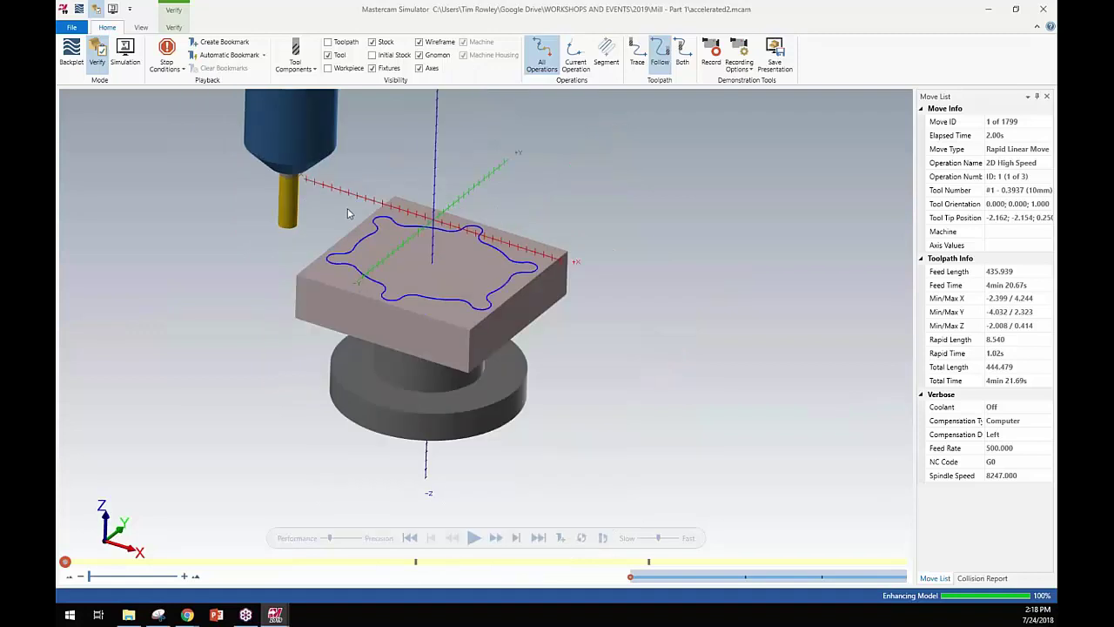
click(174, 27)
click(145, 30)
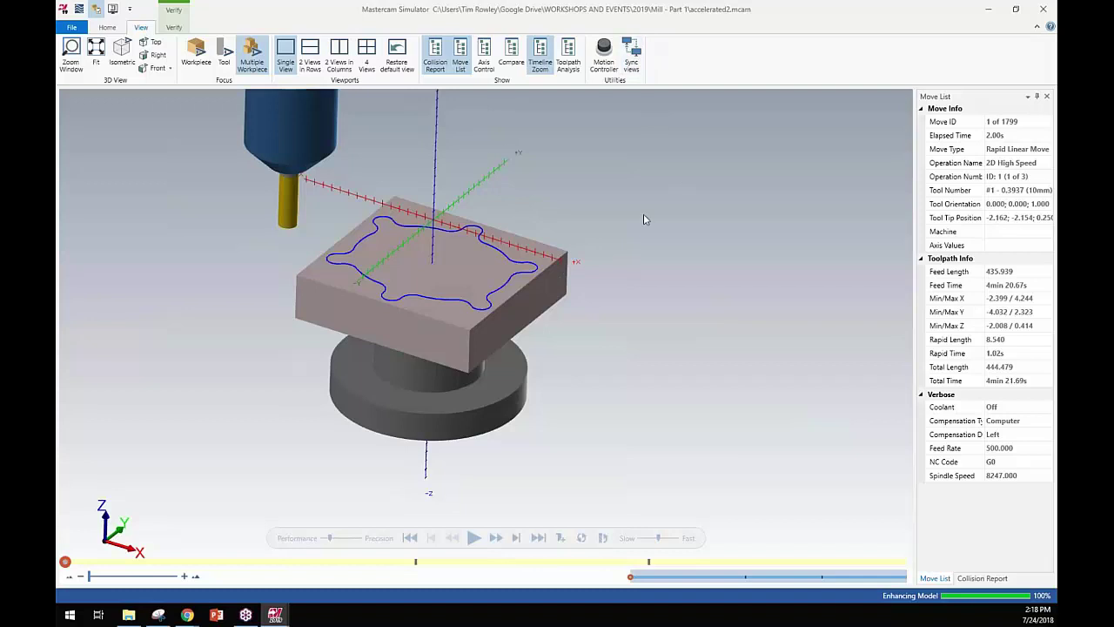
scroll(485, 282, up, 3)
middle_drag(459, 251, 534, 270)
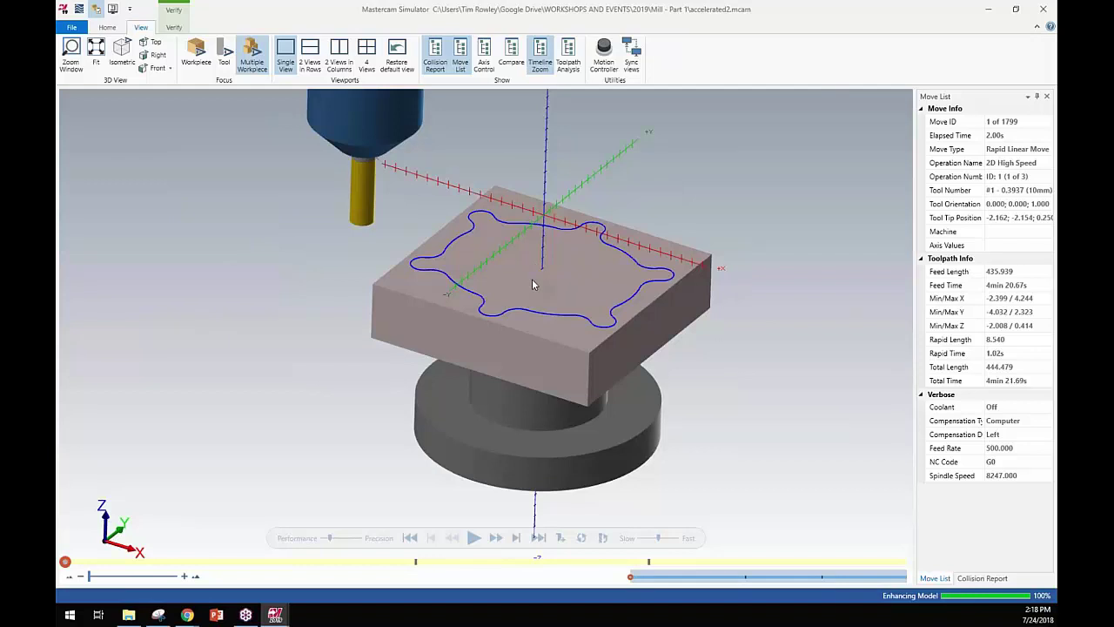
middle_drag(535, 283, 511, 276)
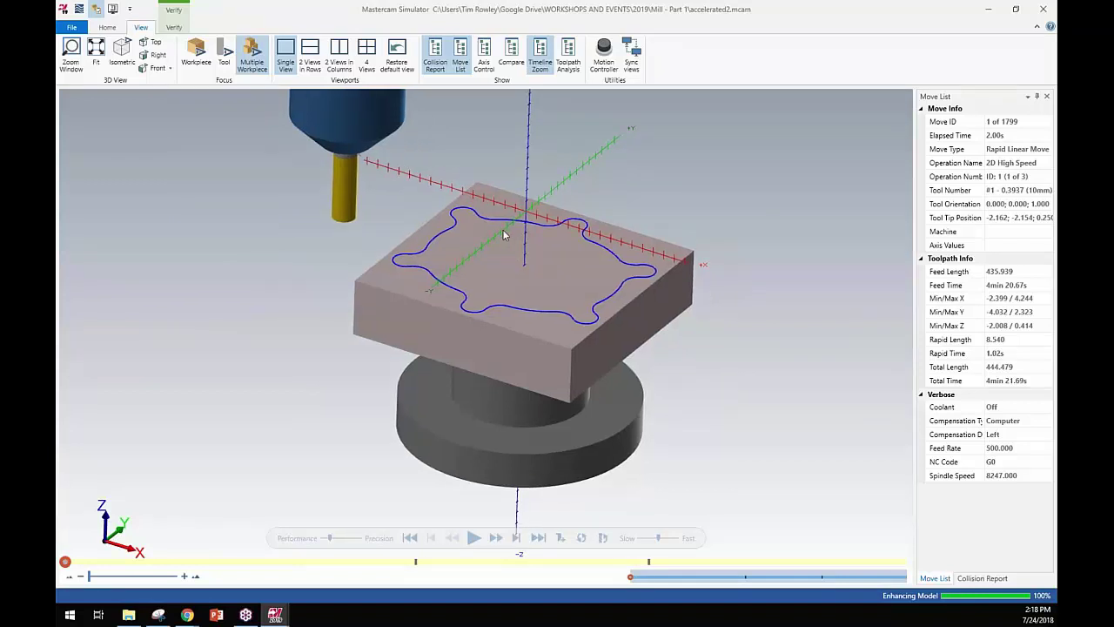
click(196, 52)
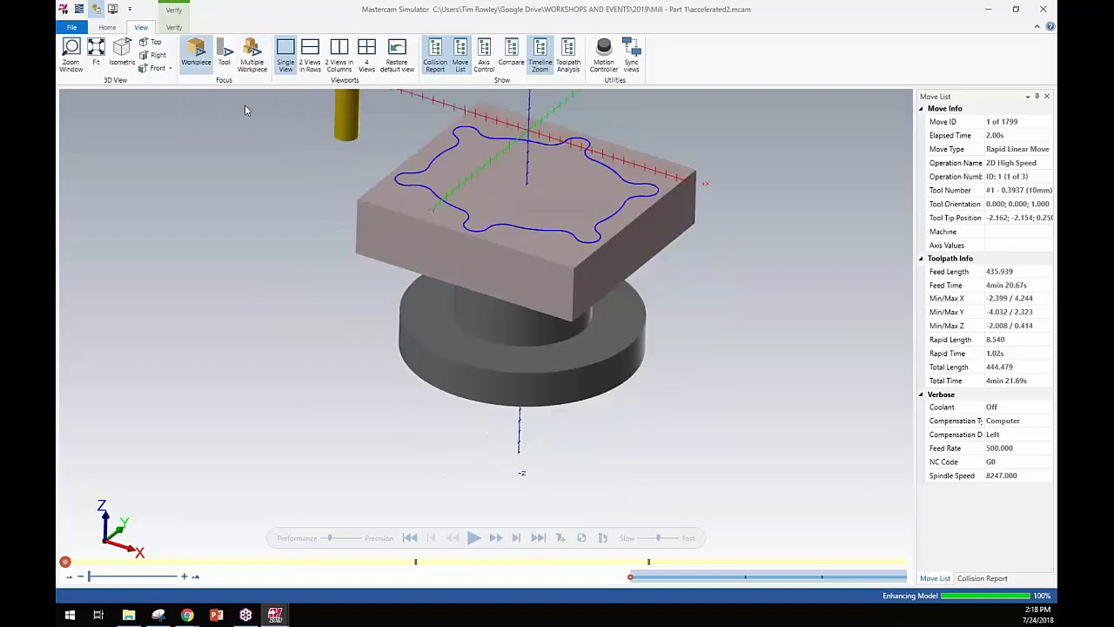
- Display the workpiece in the simulation and make the stock translucent so the part shows inside it
scroll(539, 304, up, 3)
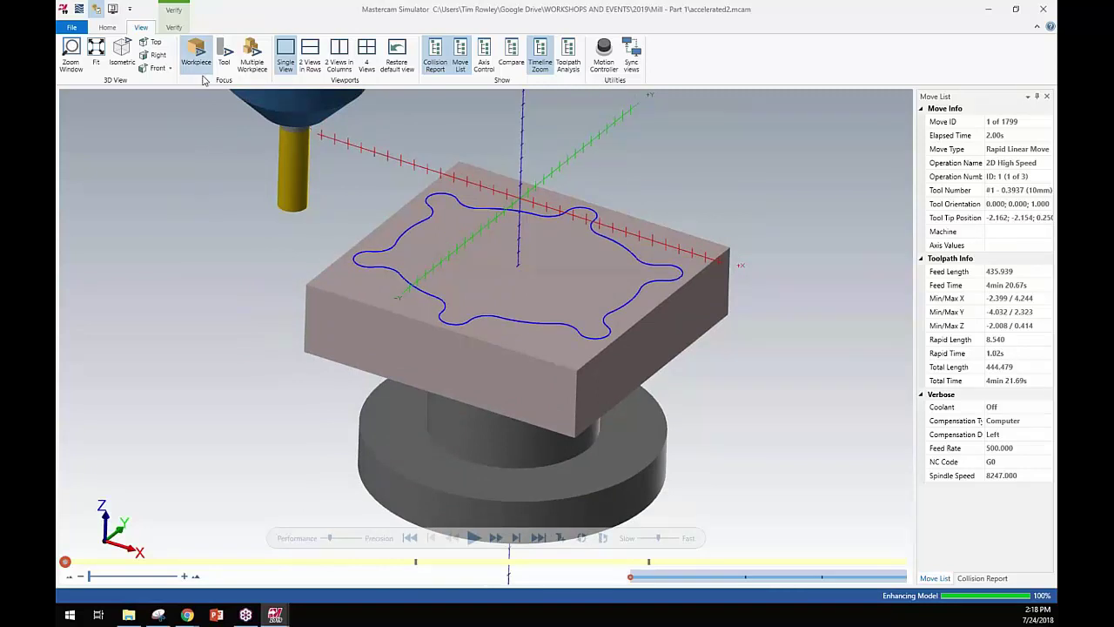
click(109, 28)
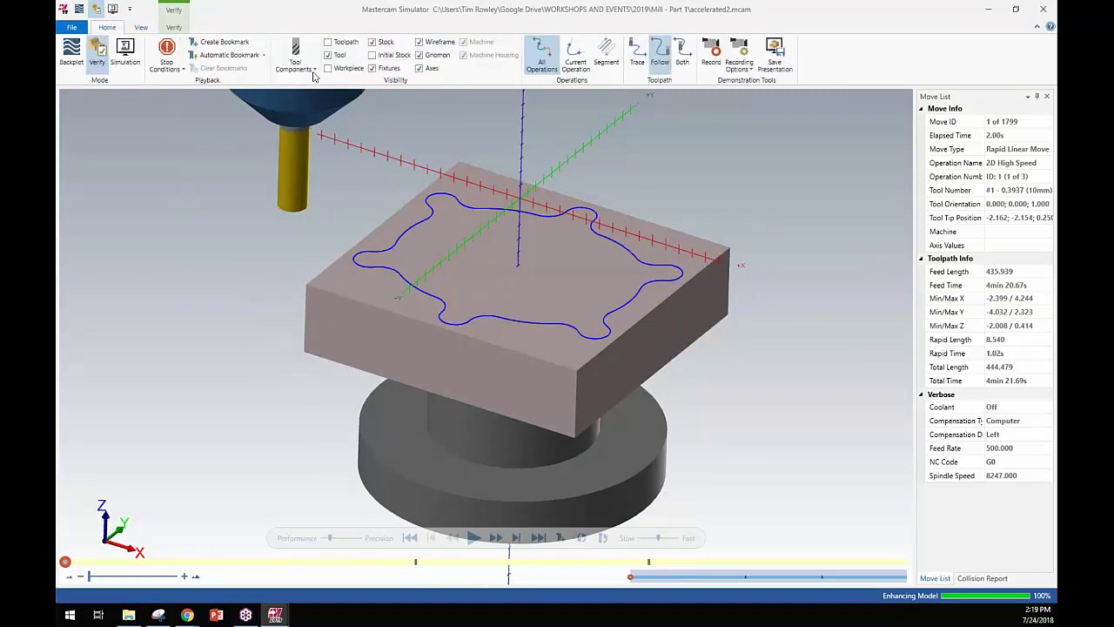
click(347, 69)
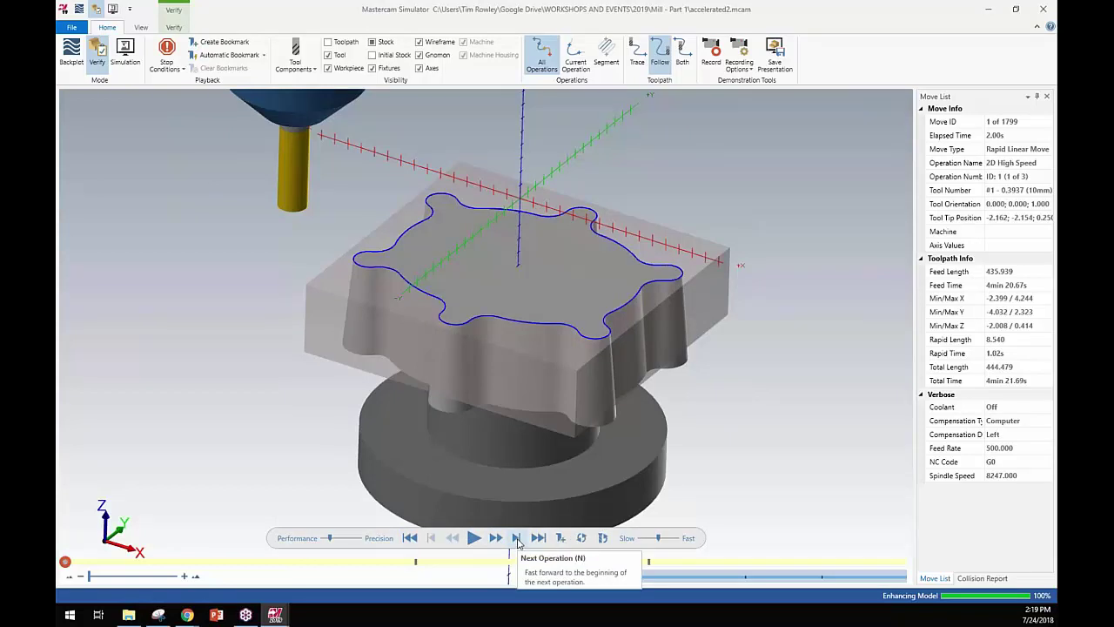
- Advance the simulation to the start of the second operation and examine the stock left on the tapered walls
click(517, 539)
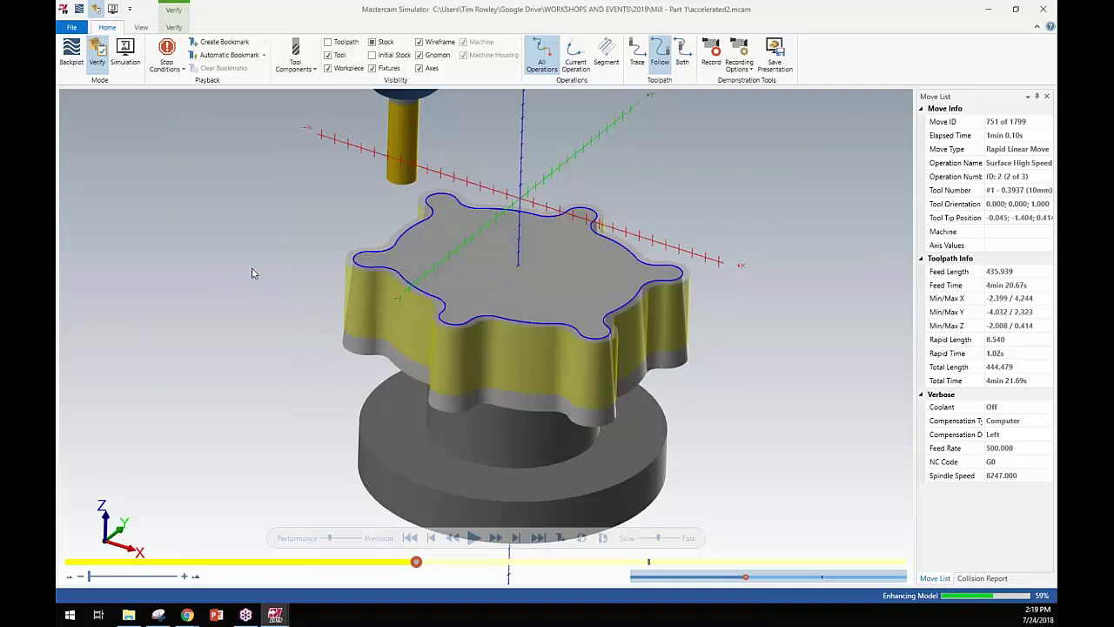
scroll(352, 270, up, 2)
scroll(354, 267, up, 1)
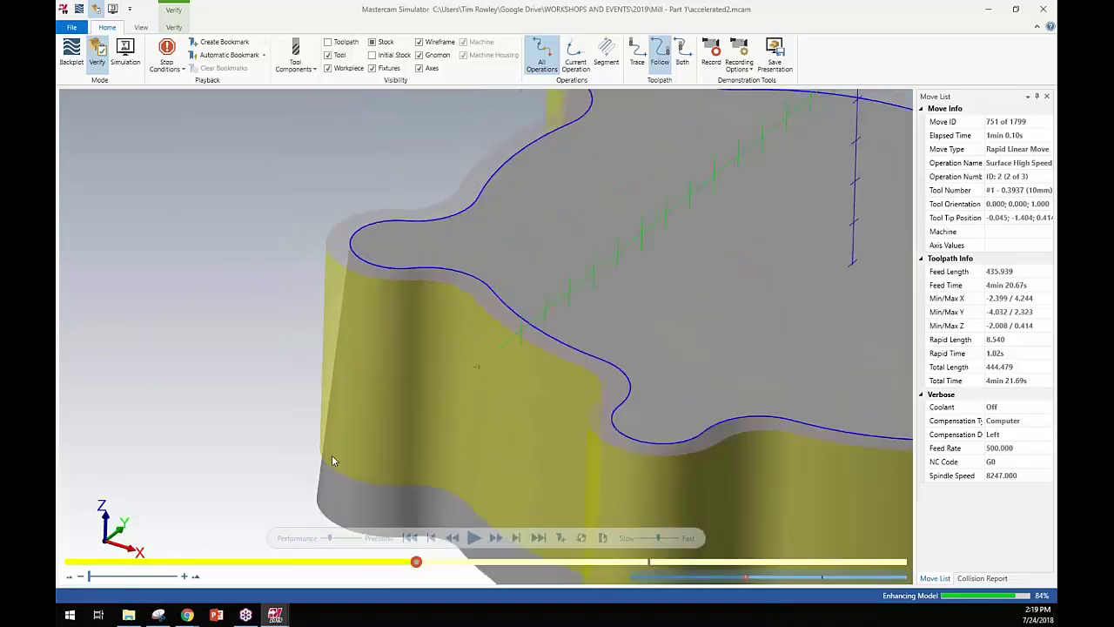
scroll(337, 375, down, 5)
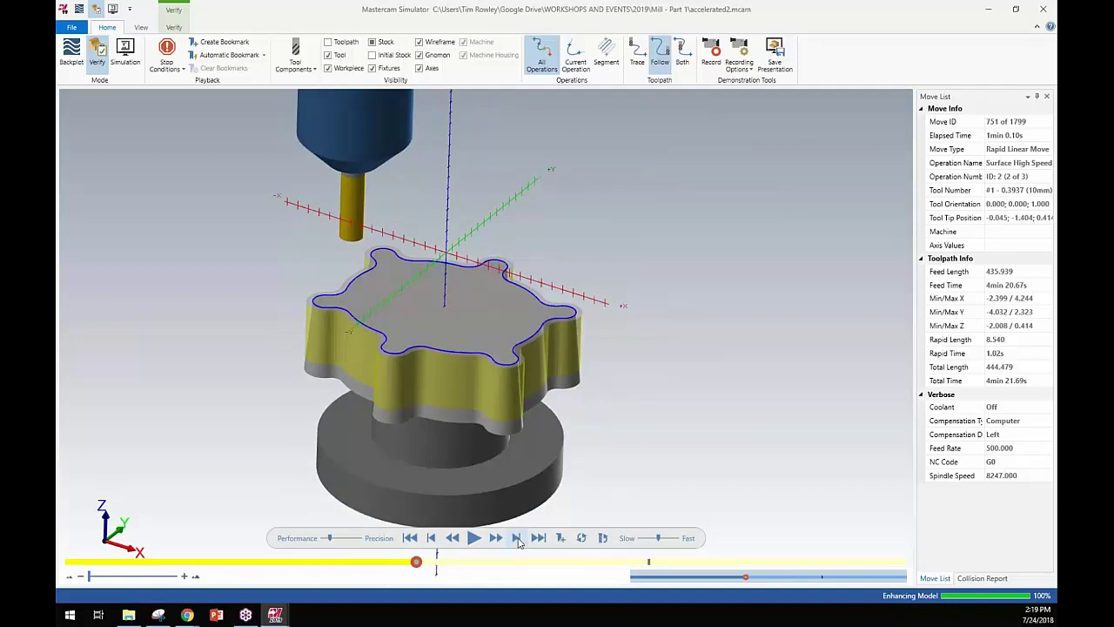
- Simulate the flat endmill Waterline operation up to the start of the third operation and inspect the scallops on the walls
click(559, 561)
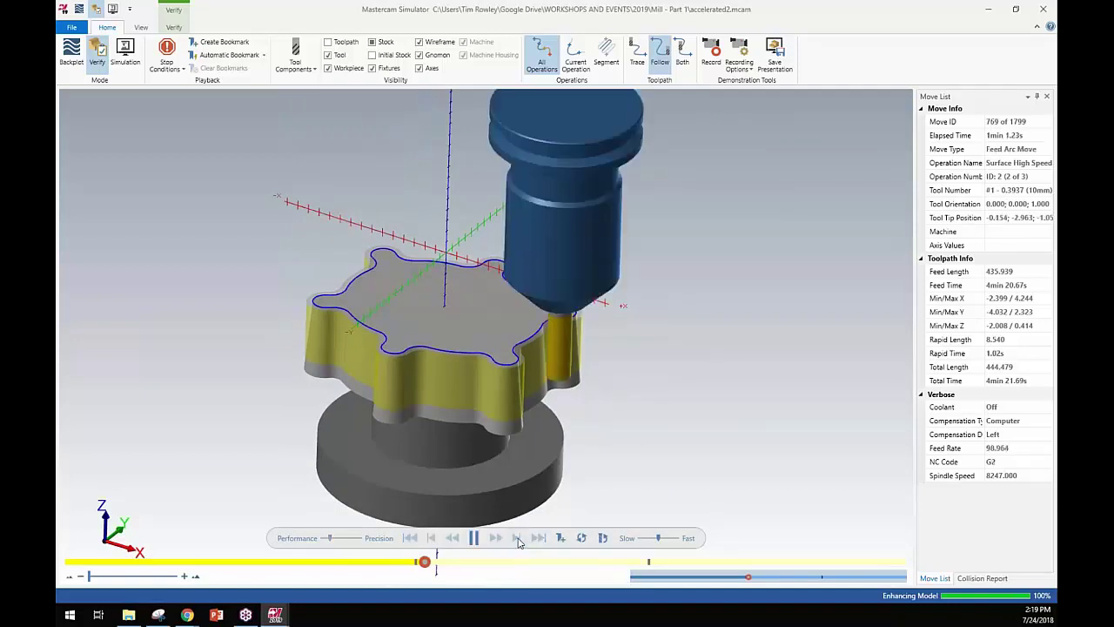
key(n)
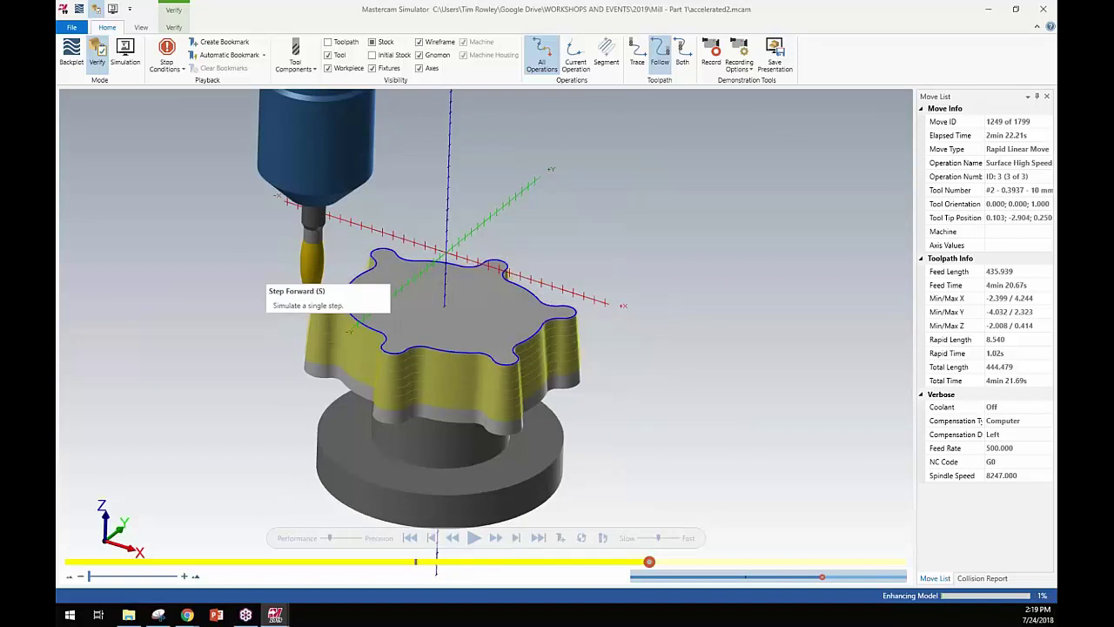
scroll(429, 389, up, 3)
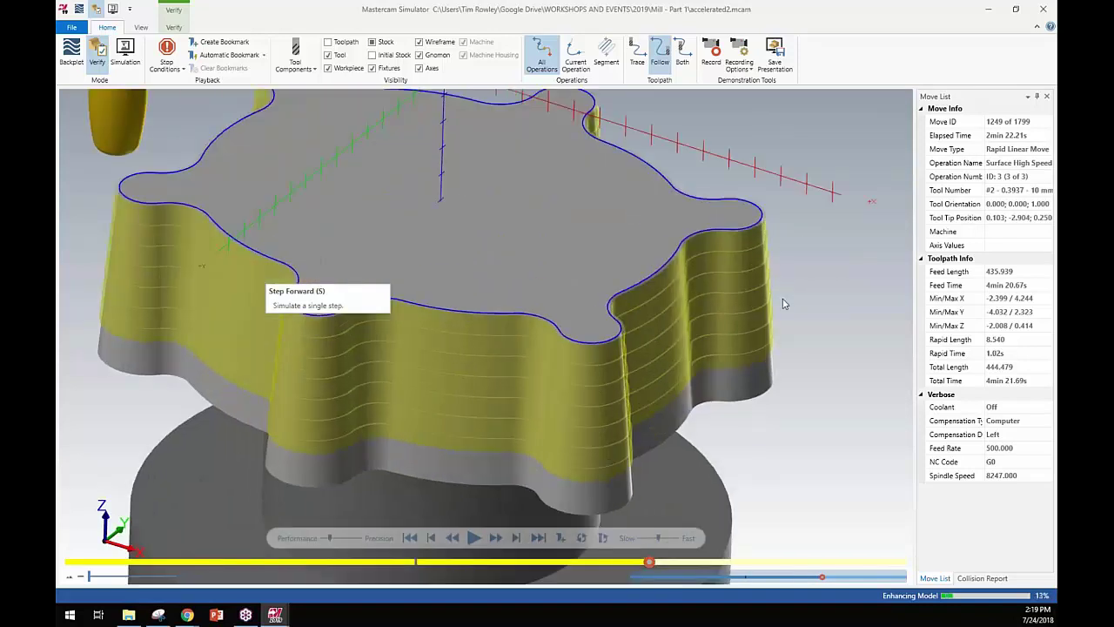
scroll(765, 223, up, 3)
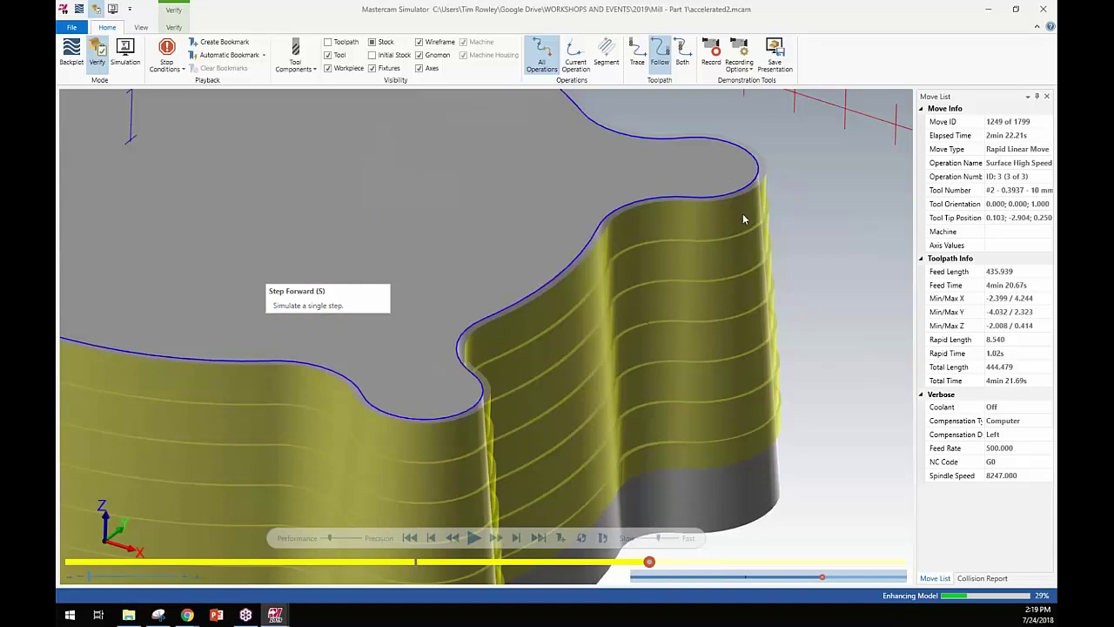
scroll(735, 192, down, 5)
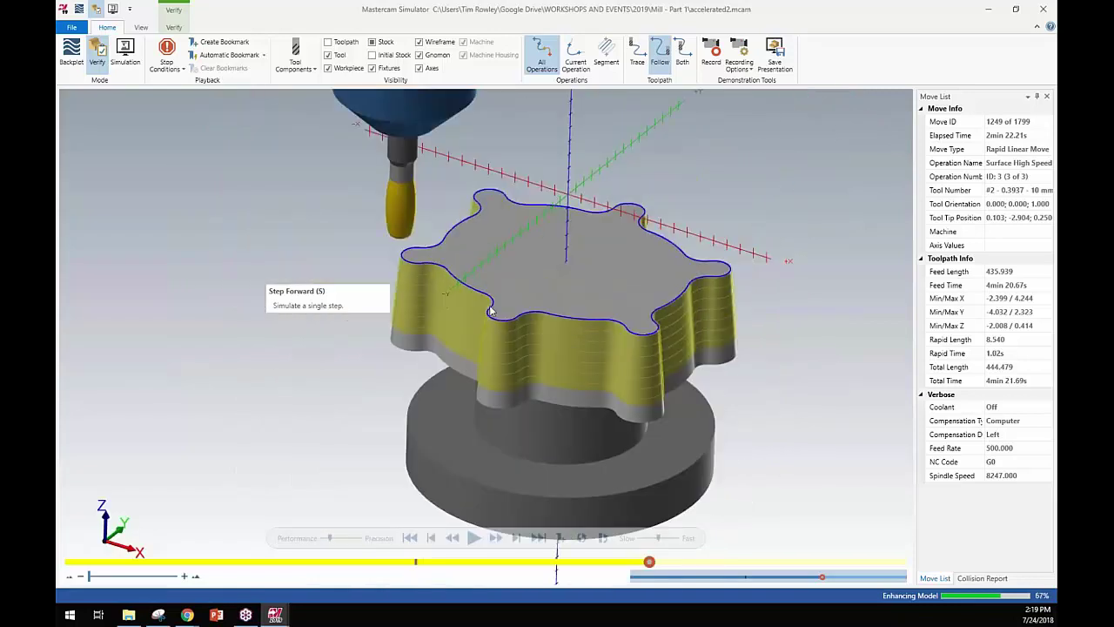
- Slow the playback speed slightly and run the barrel cutter Waterline operation through to the end
scroll(539, 327, up, 2)
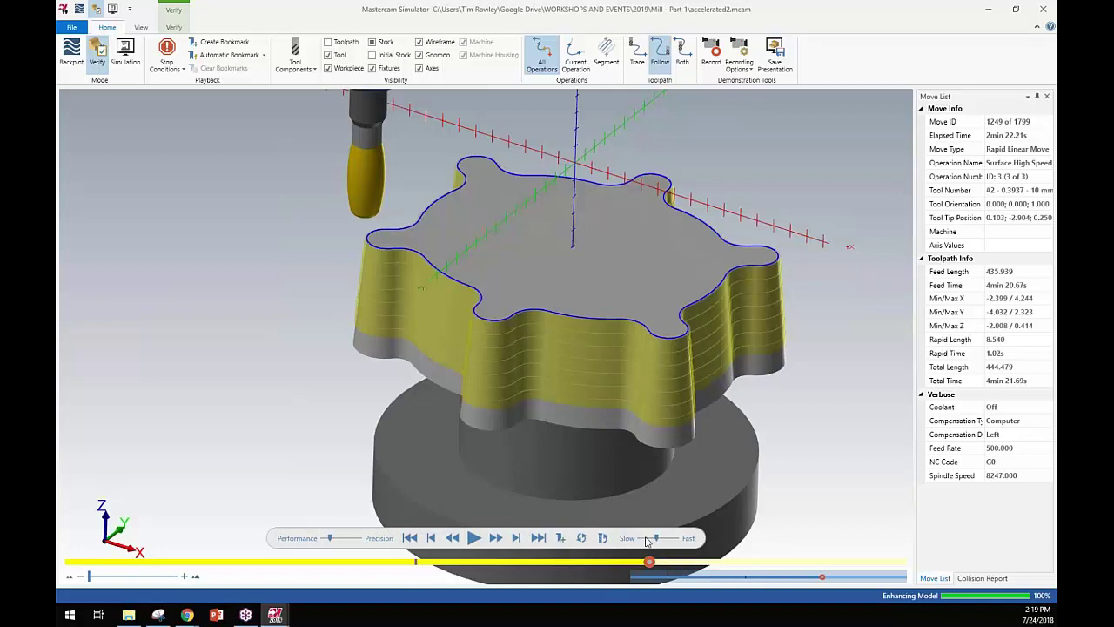
drag(656, 537, 650, 539)
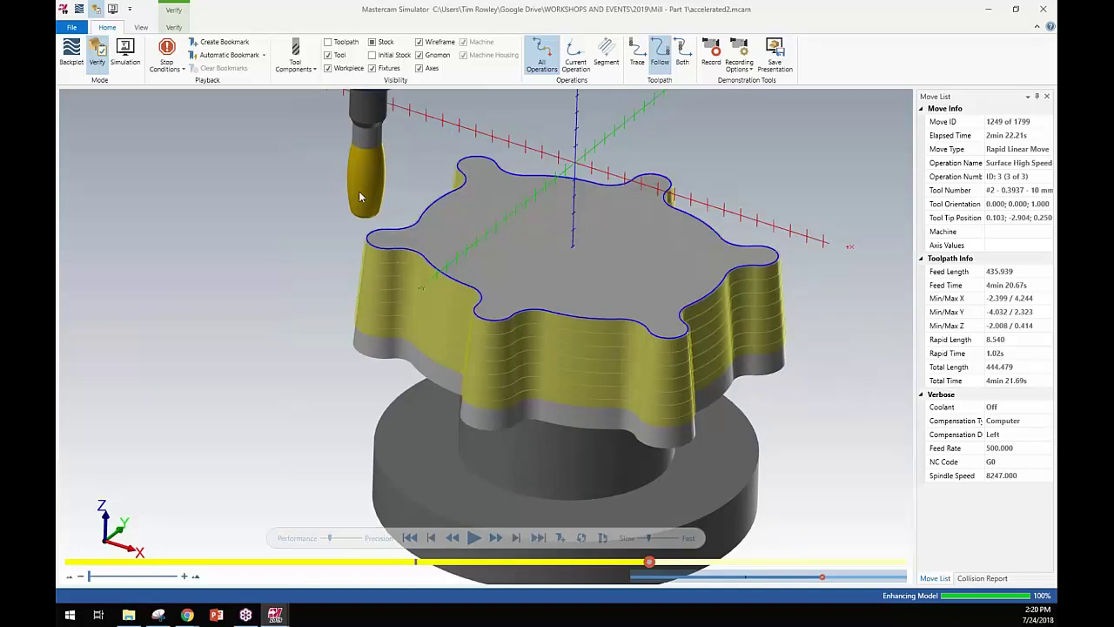
click(474, 537)
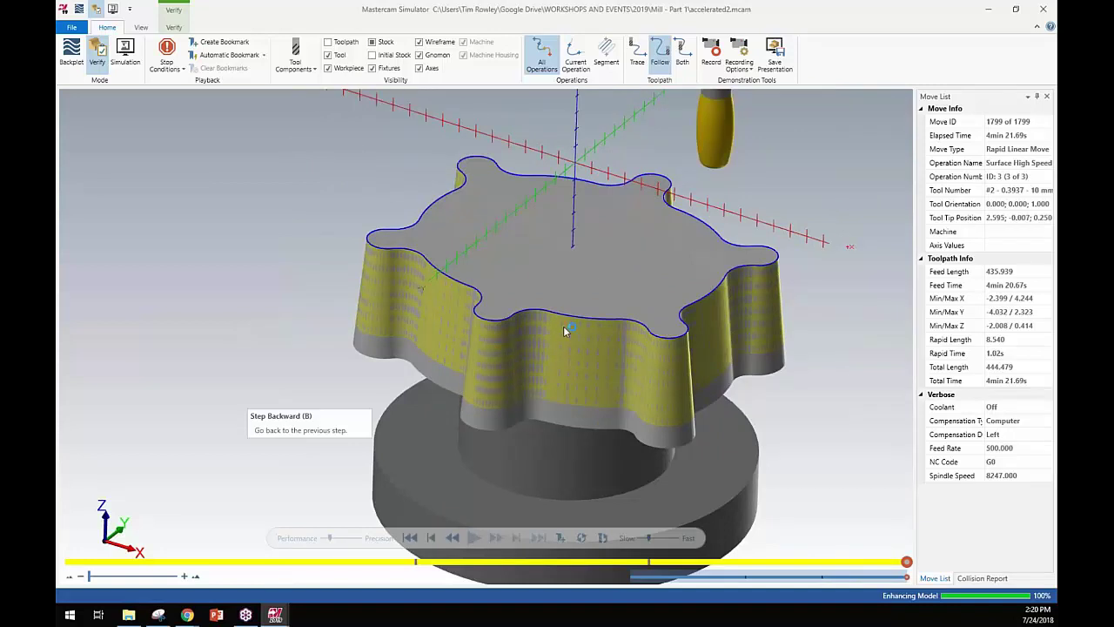
- Examine the finished wall surfaces up close and compare the barrel cutter's curved profile with the tapered walls from several angles
scroll(560, 339, up, 5)
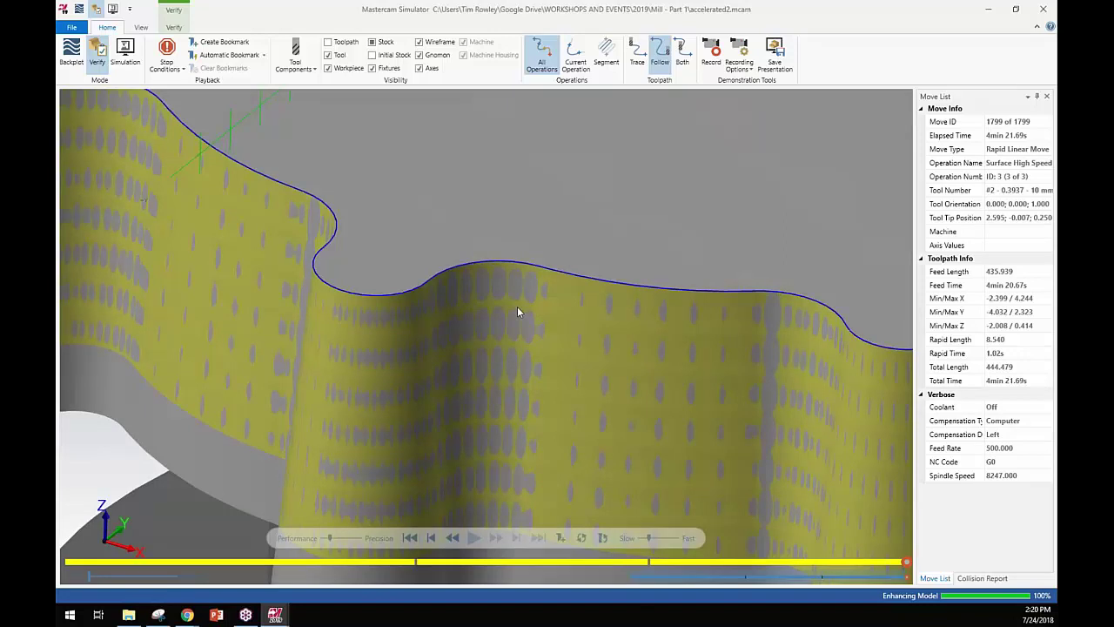
scroll(517, 307, down, 6)
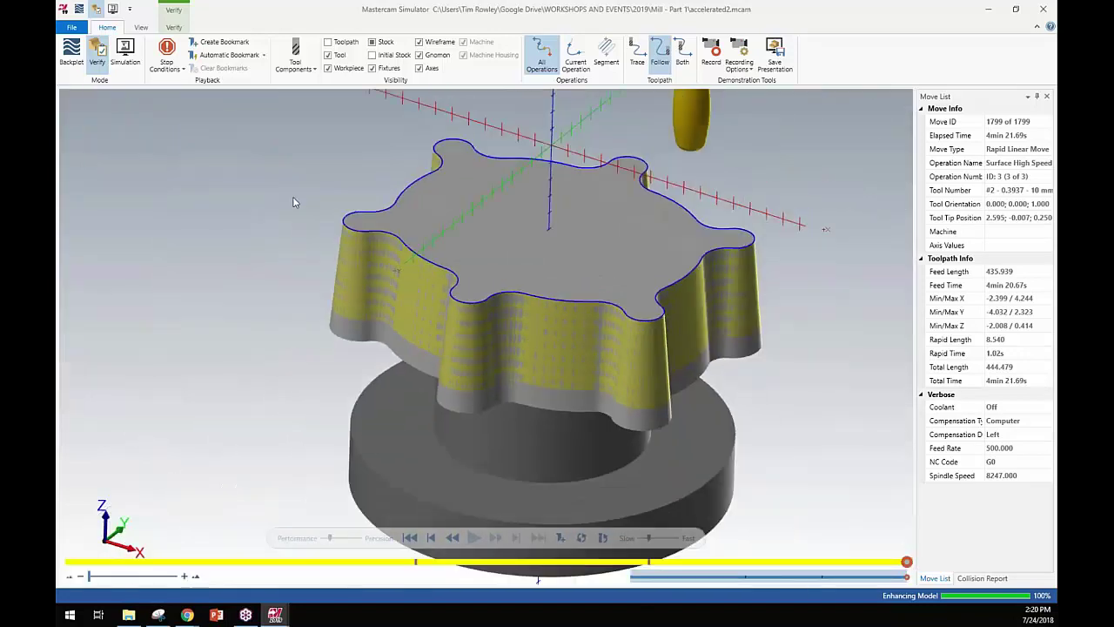
middle_drag(661, 141, 680, 161)
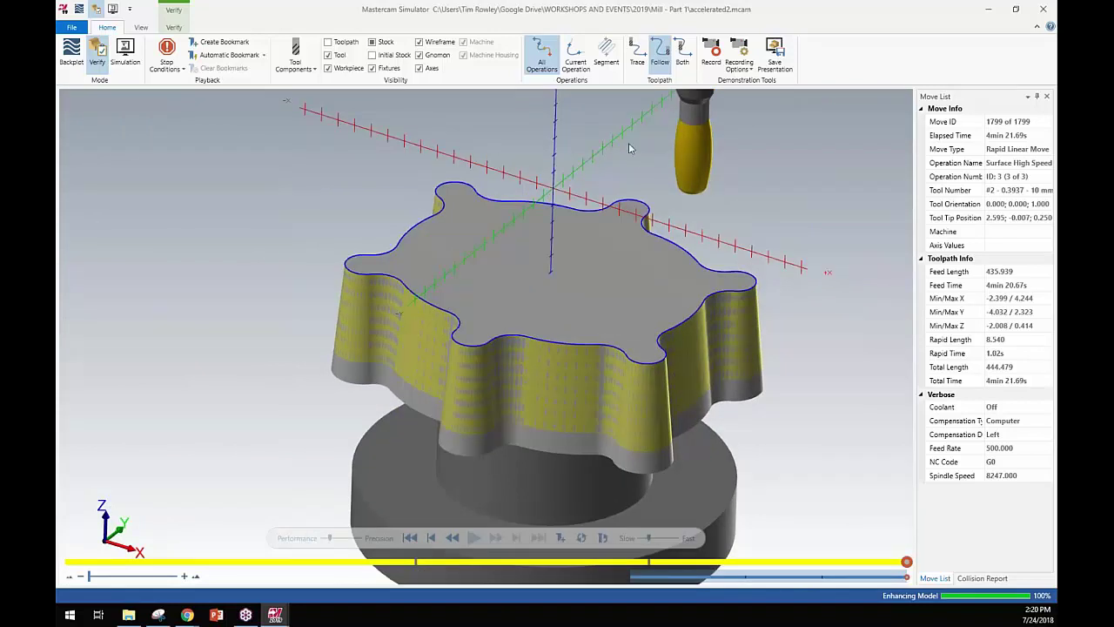
middle_drag(641, 160, 624, 158)
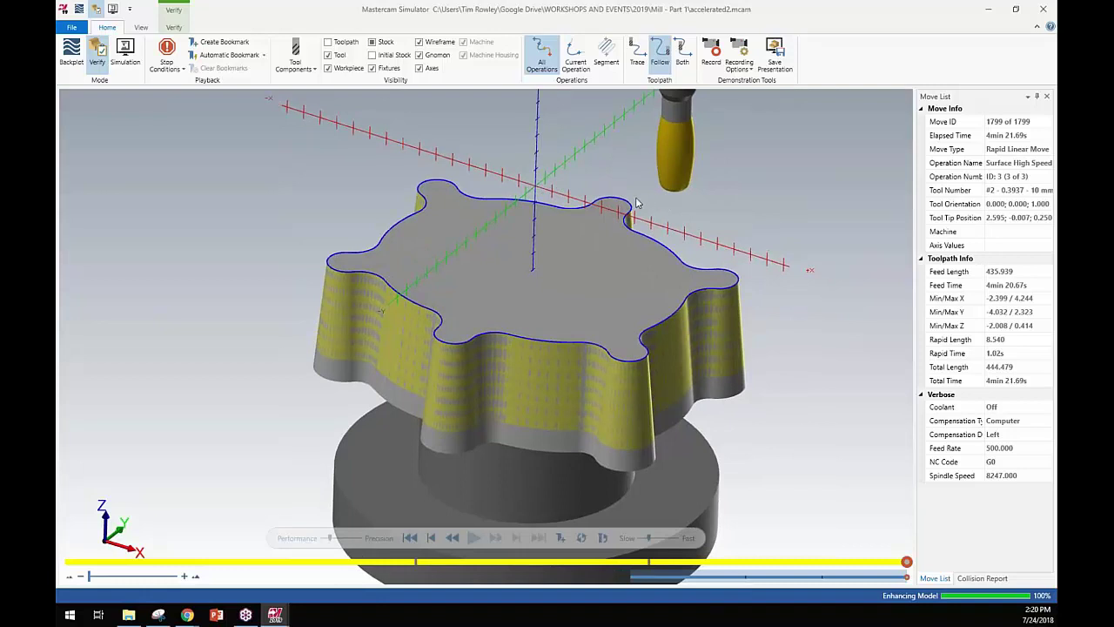
scroll(662, 209, up, 3)
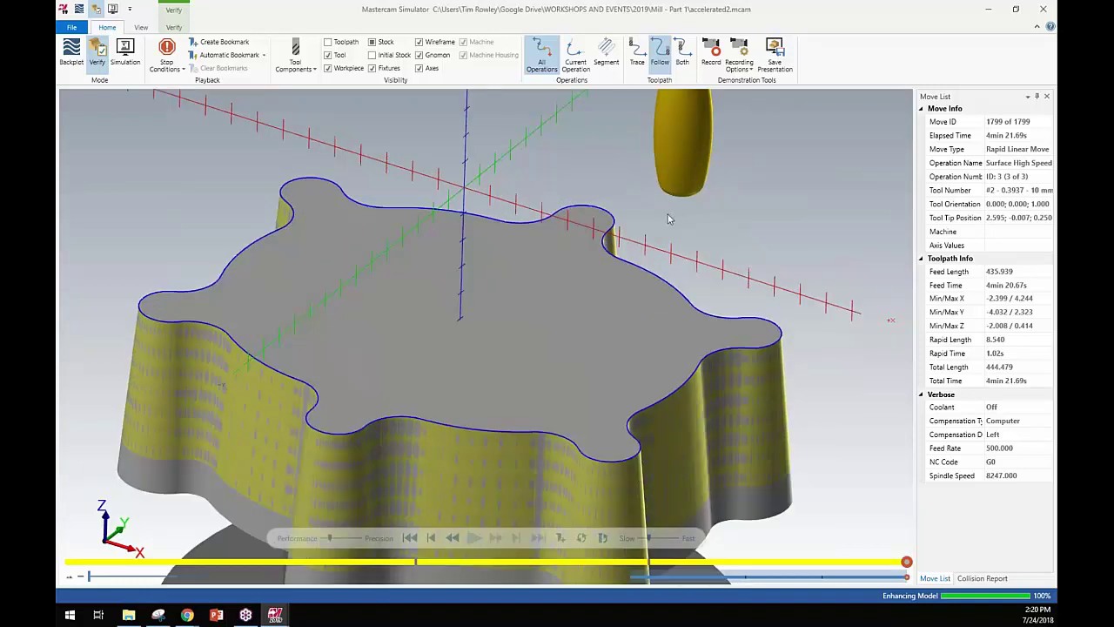
middle_drag(669, 218, 644, 200)
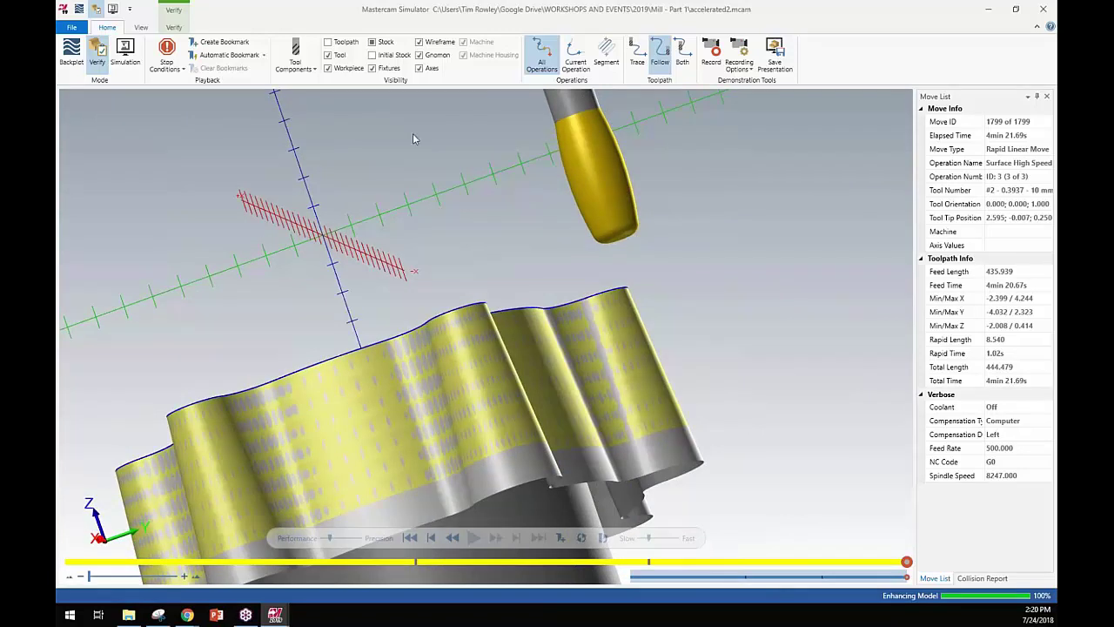
middle_drag(413, 135, 695, 261)
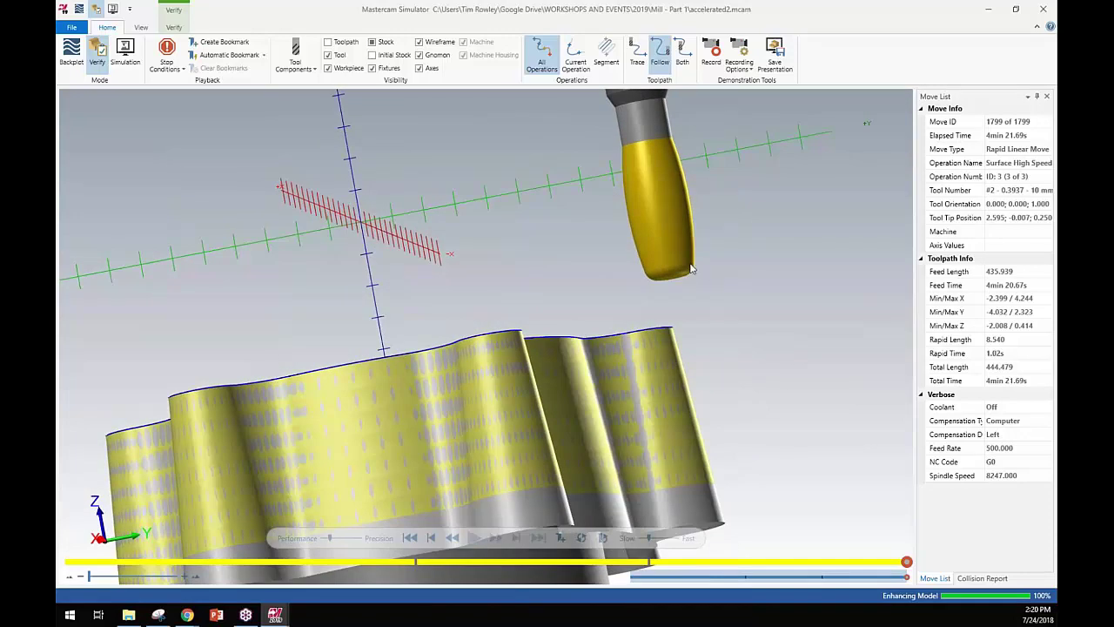
scroll(555, 208, down, 4)
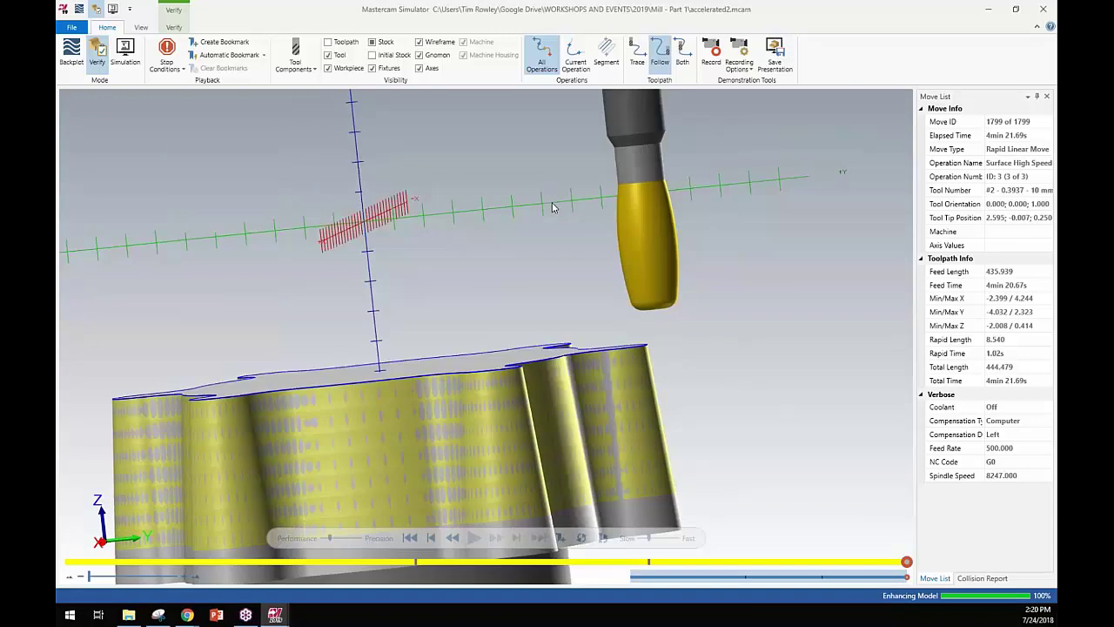
scroll(553, 203, down, 2)
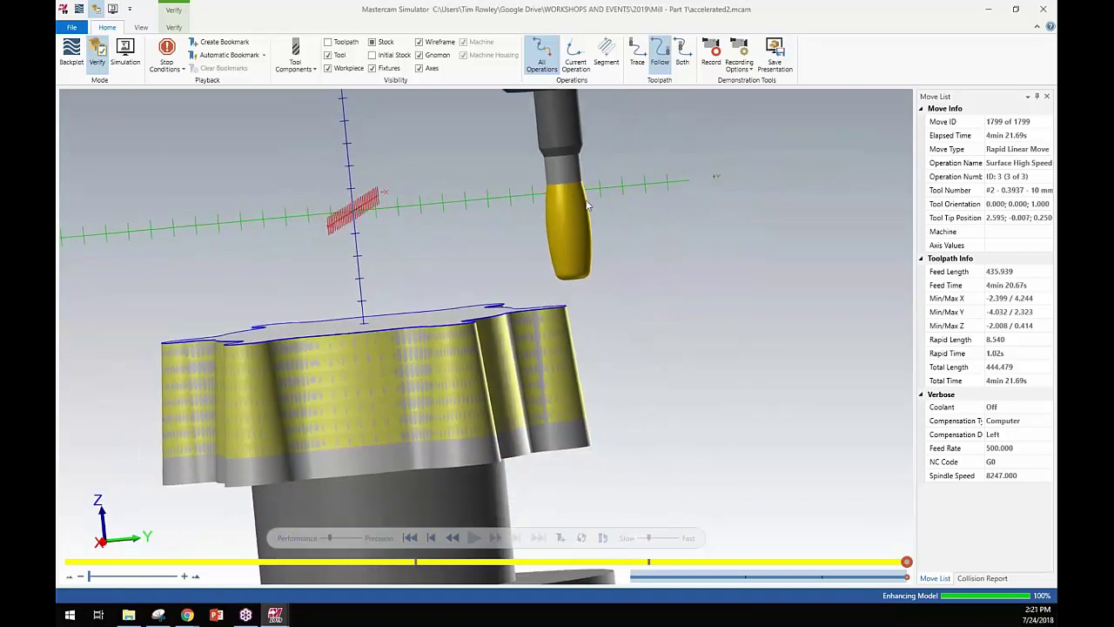
scroll(592, 262, down, 3)
middle_drag(450, 488, 508, 572)
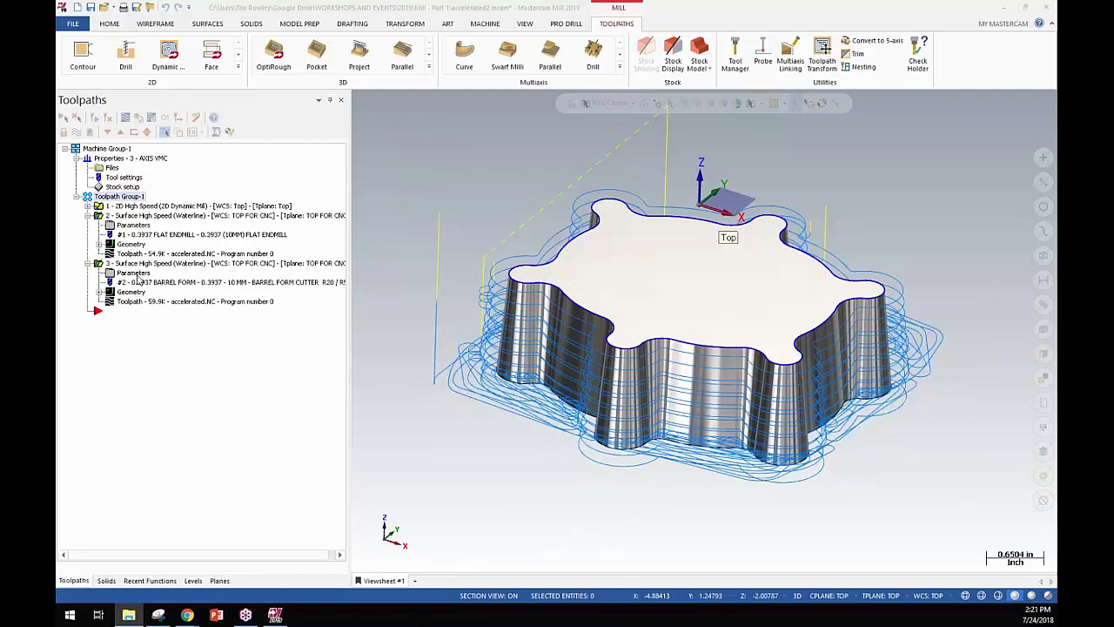
- Open the library tool selection from the tool settings of operation 3, the barrel cutter Waterline toolpath
click(140, 284)
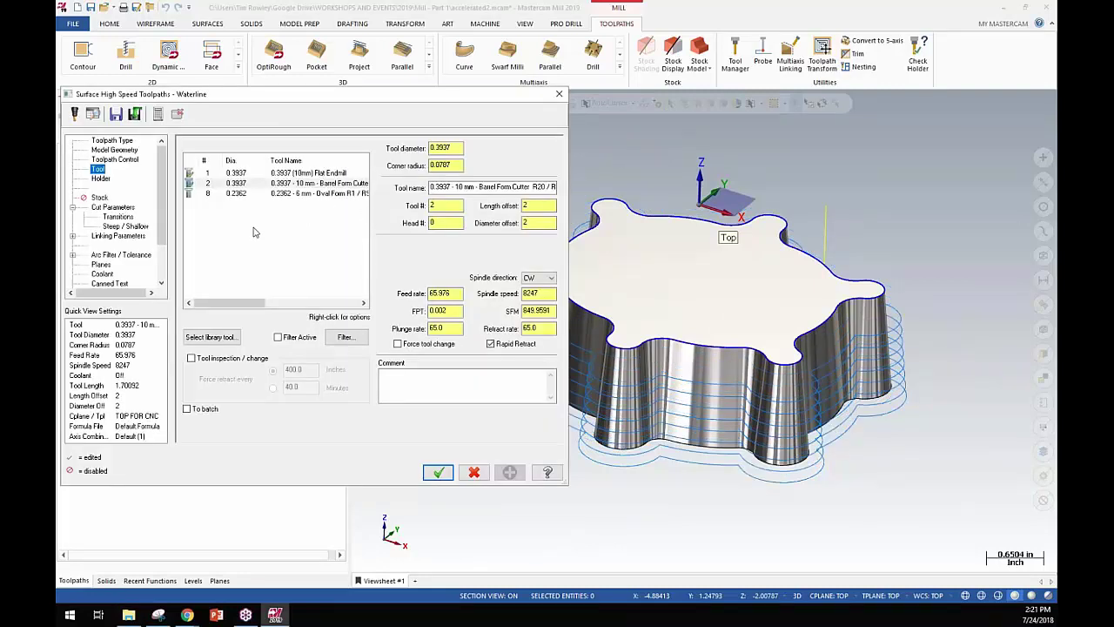
click(214, 337)
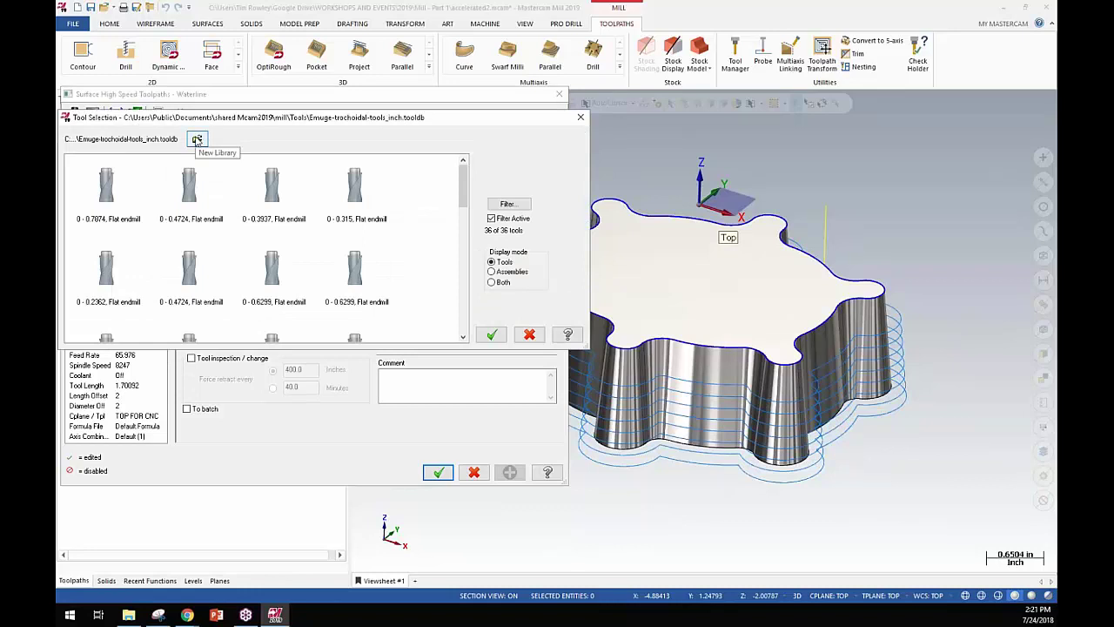
click(197, 141)
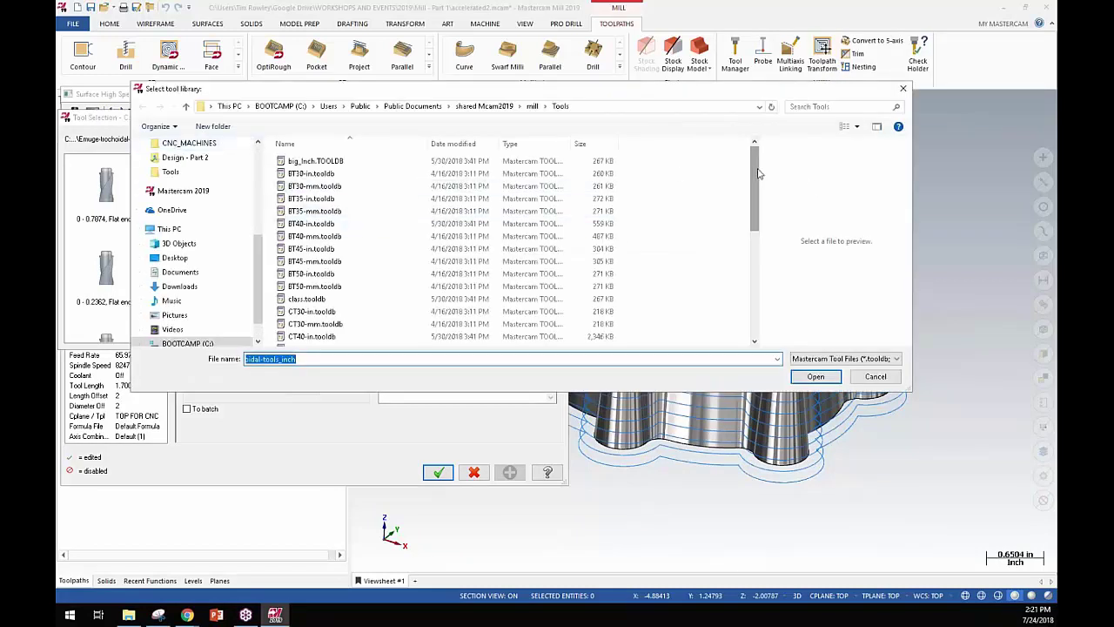
drag(756, 168, 760, 244)
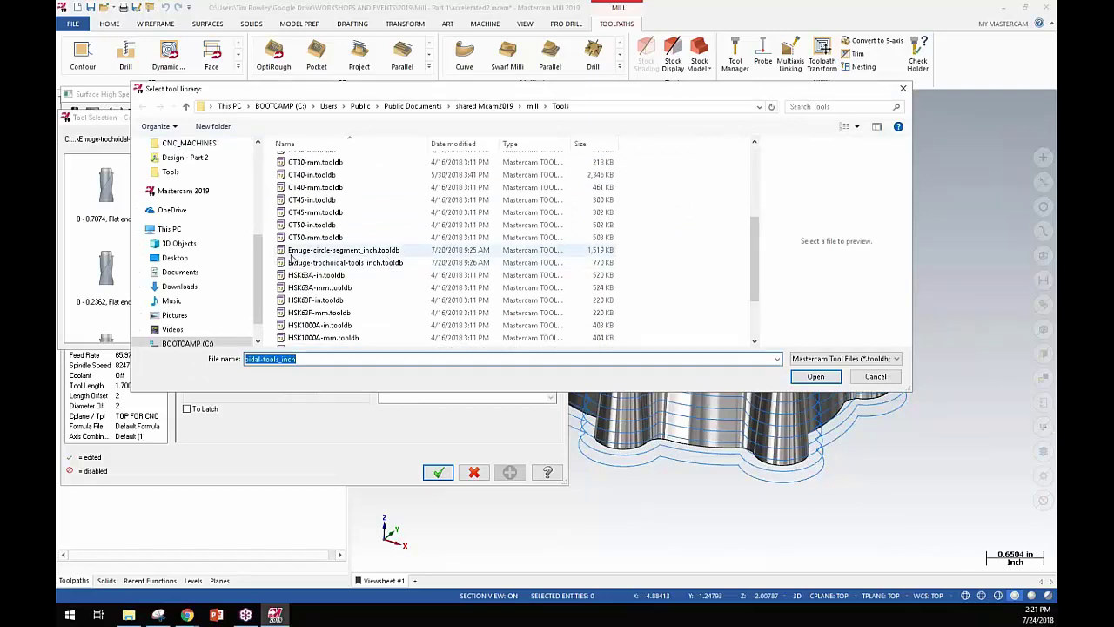
click(374, 254)
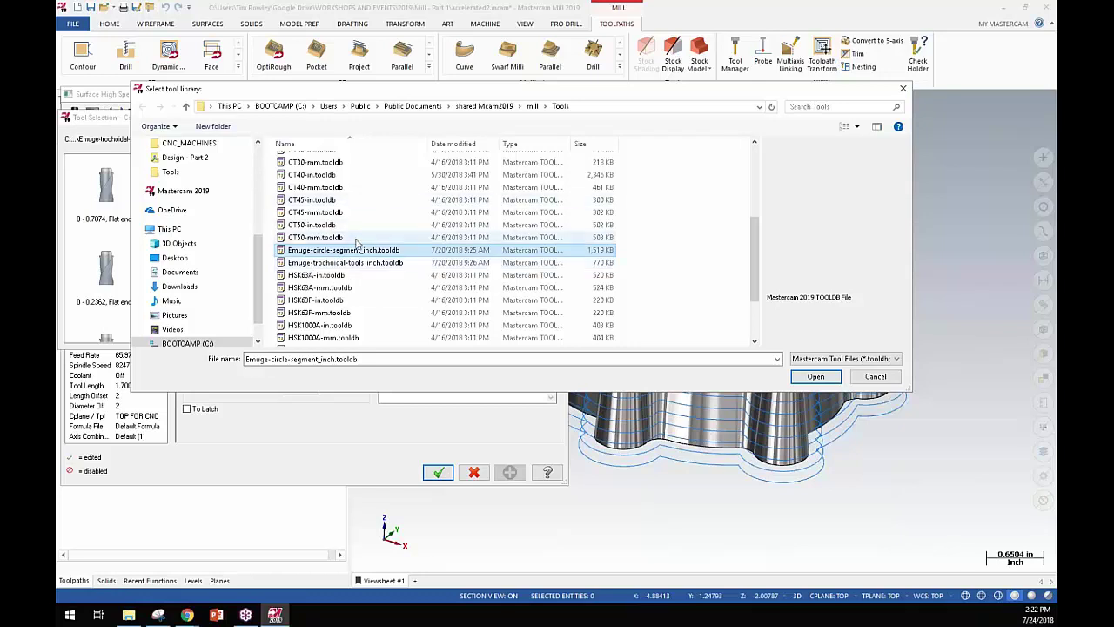
click(876, 376)
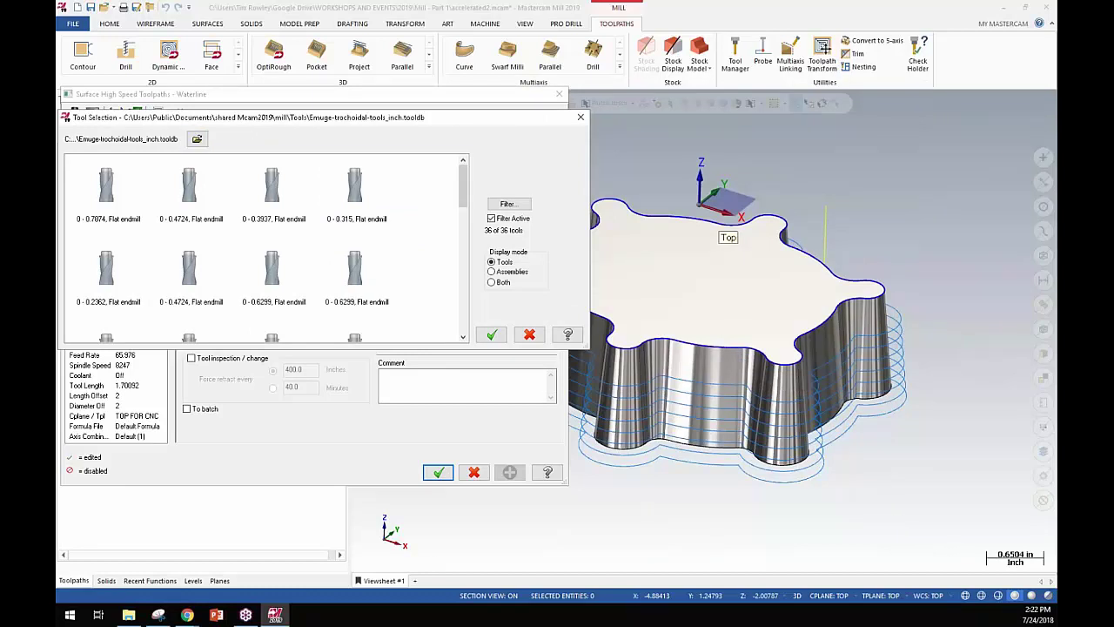
- Load the Emuge-circle-segment_inch.tooldb library from the shared mill Tools folder
click(197, 138)
scroll(394, 261, down, 4)
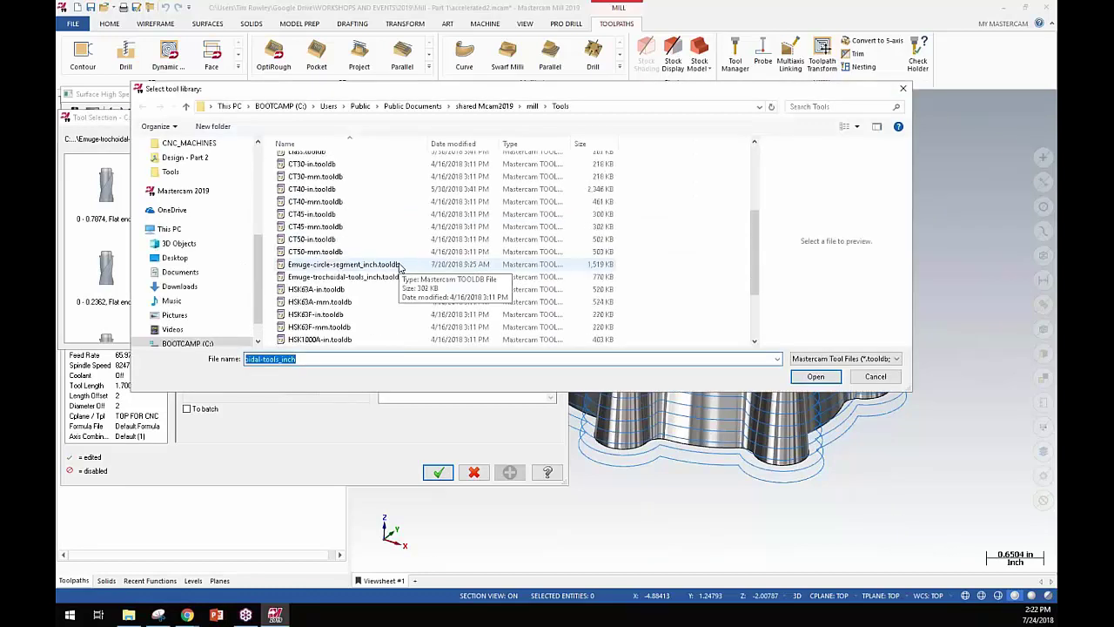
click(398, 264)
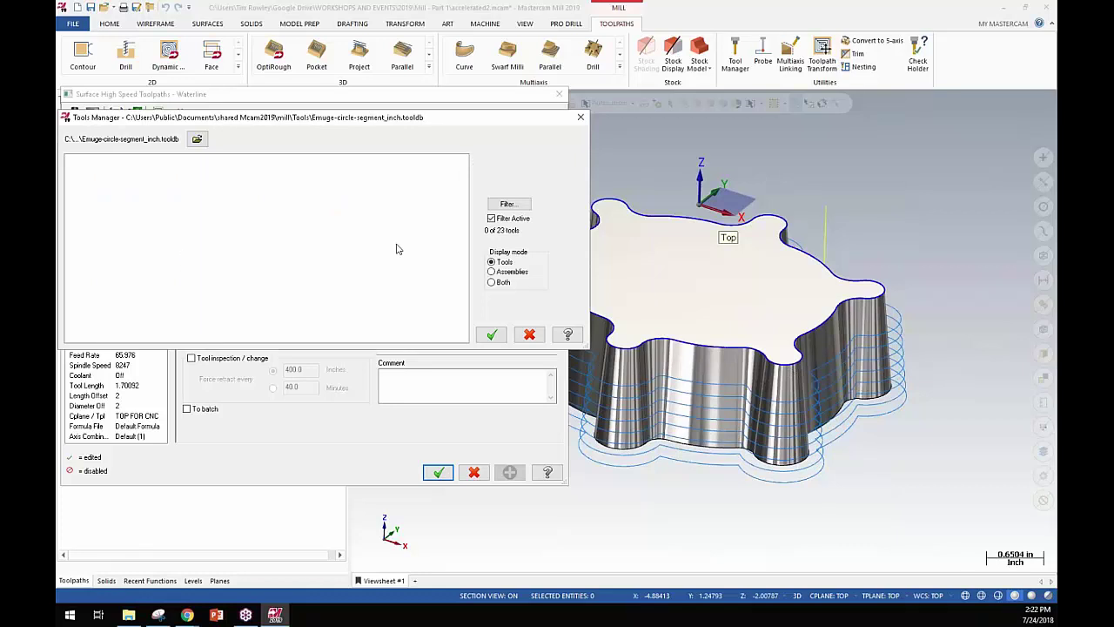
- Turn off the active tool filter and set the display mode to Tools for the circle-segment library
click(503, 272)
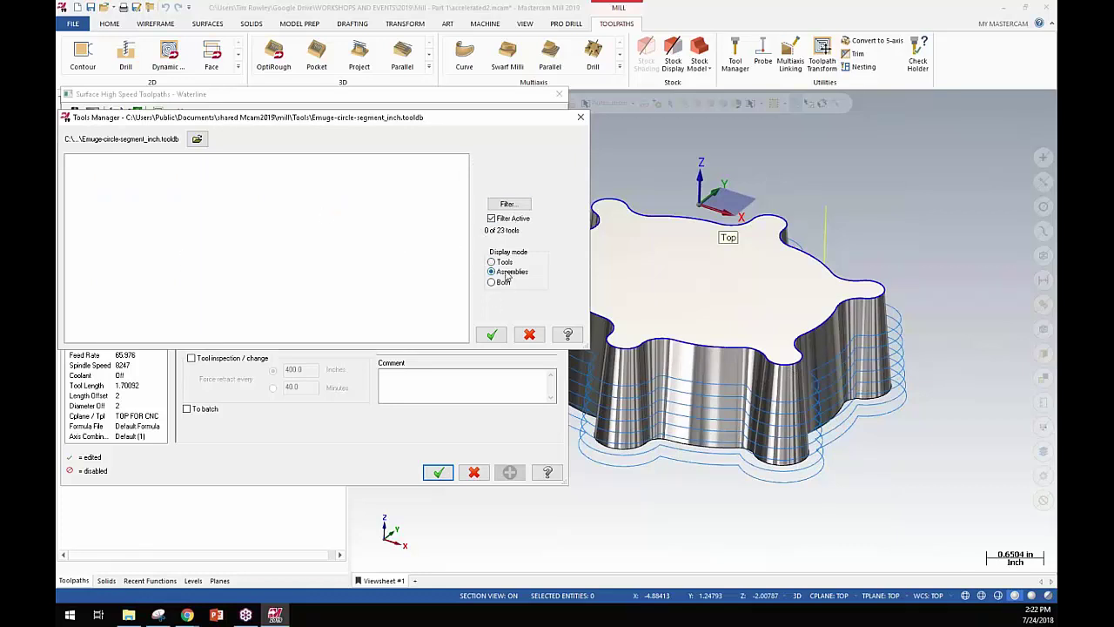
click(491, 218)
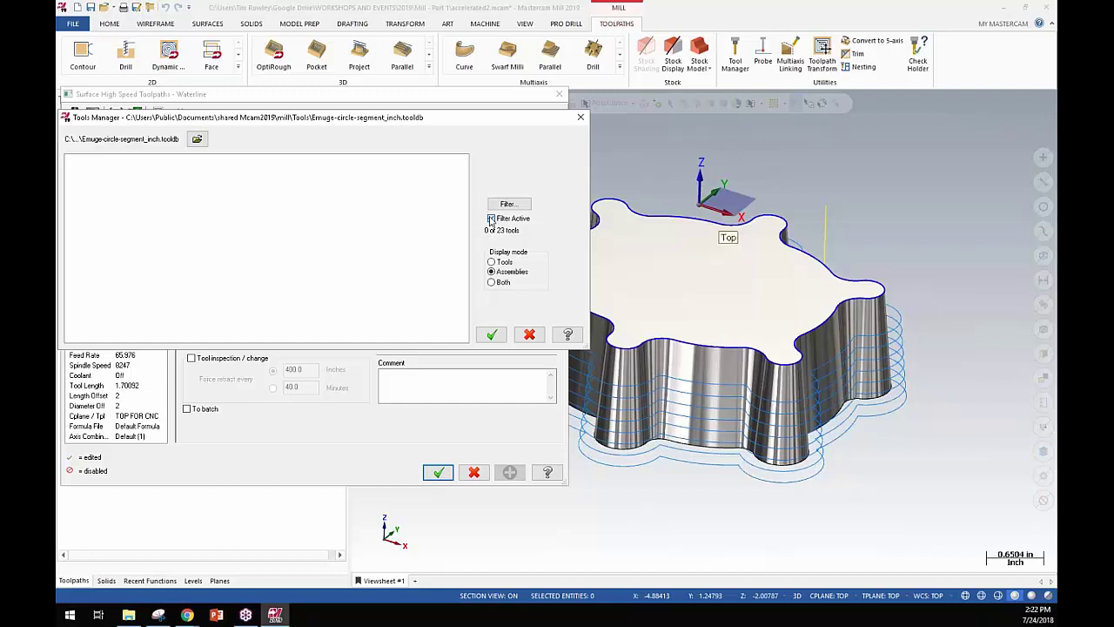
click(502, 262)
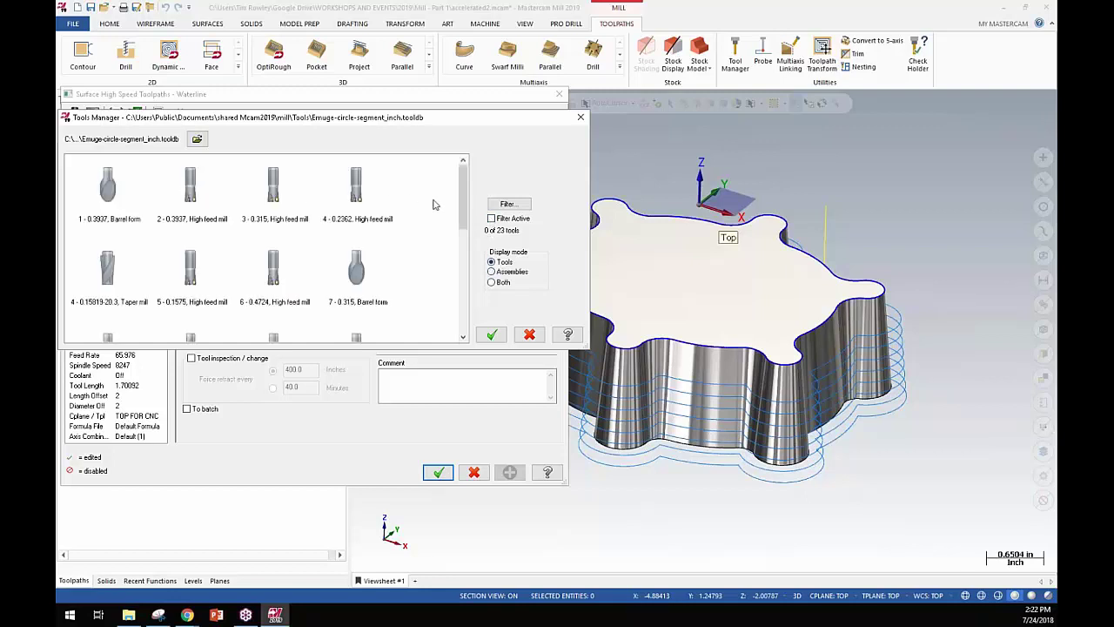
- Switch the circle-segment library's tool list from large icons to small icons and finally to the Details view
mouse_move(465, 194)
mouse_down()
mouse_move(465, 215)
mouse_move(466, 192)
mouse_up()
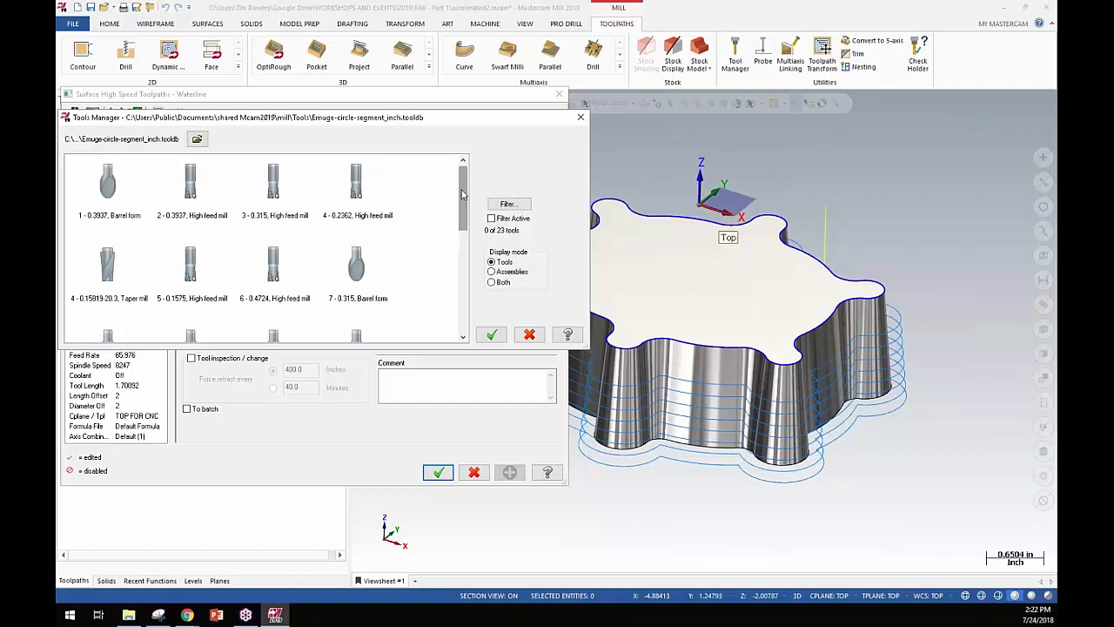
right_click(431, 172)
mouse_move(527, 181)
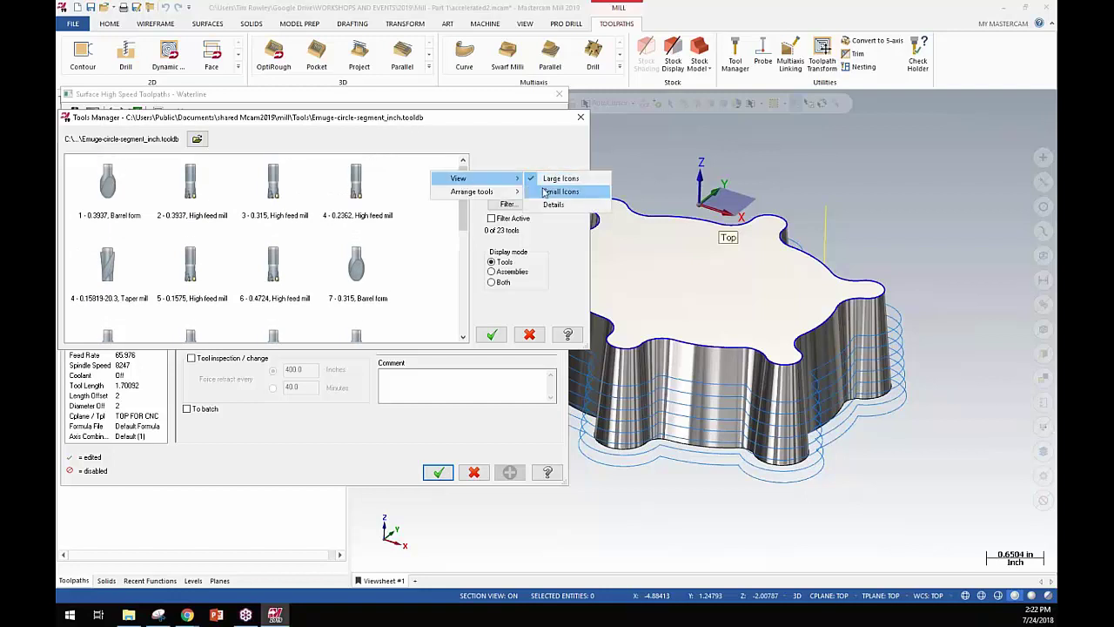
click(561, 190)
right_click(304, 184)
mouse_move(383, 186)
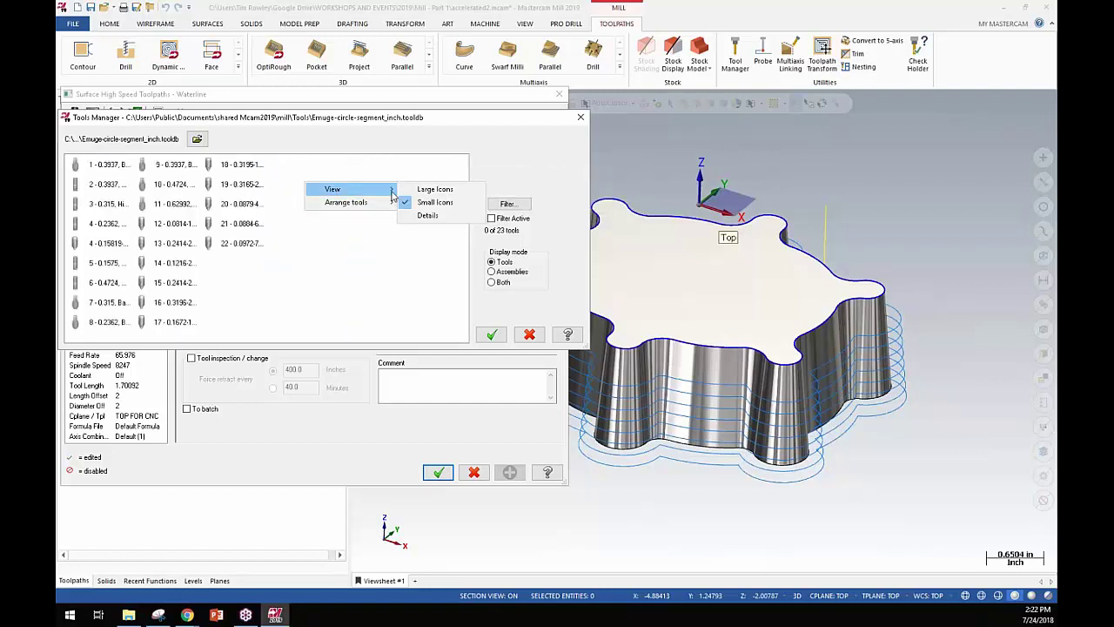
click(422, 215)
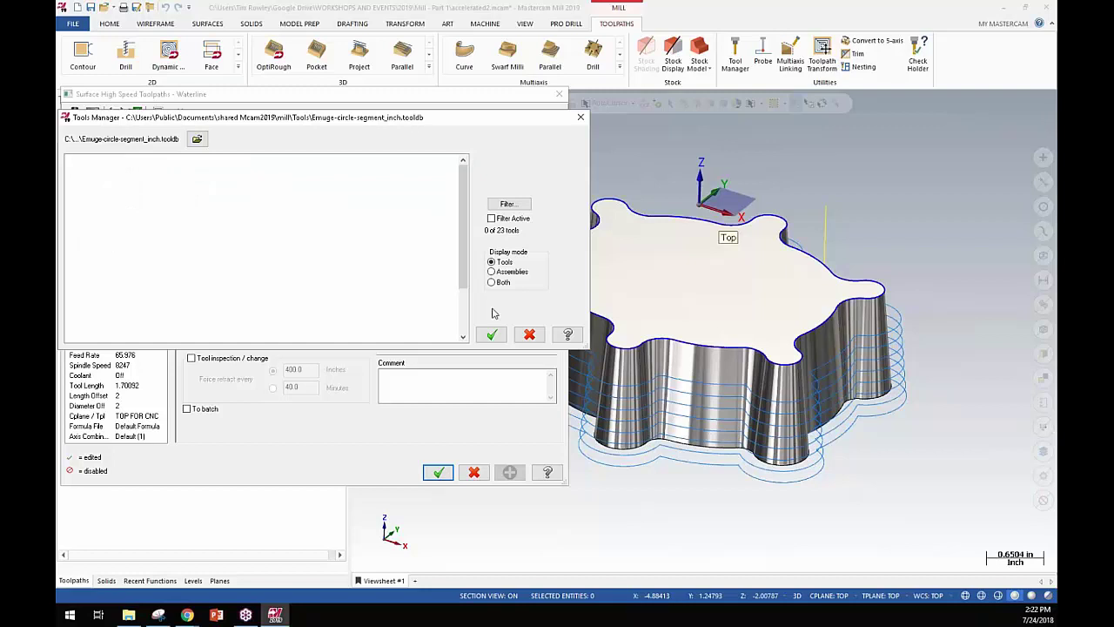
- Enable all tool types in the library's tool list filter
click(507, 204)
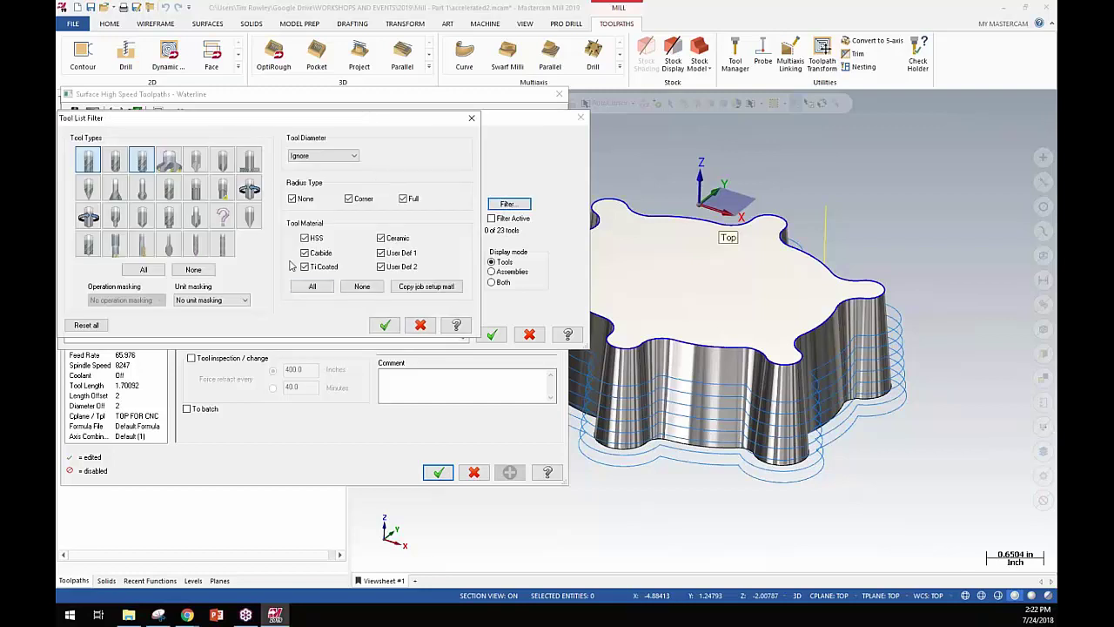
click(144, 269)
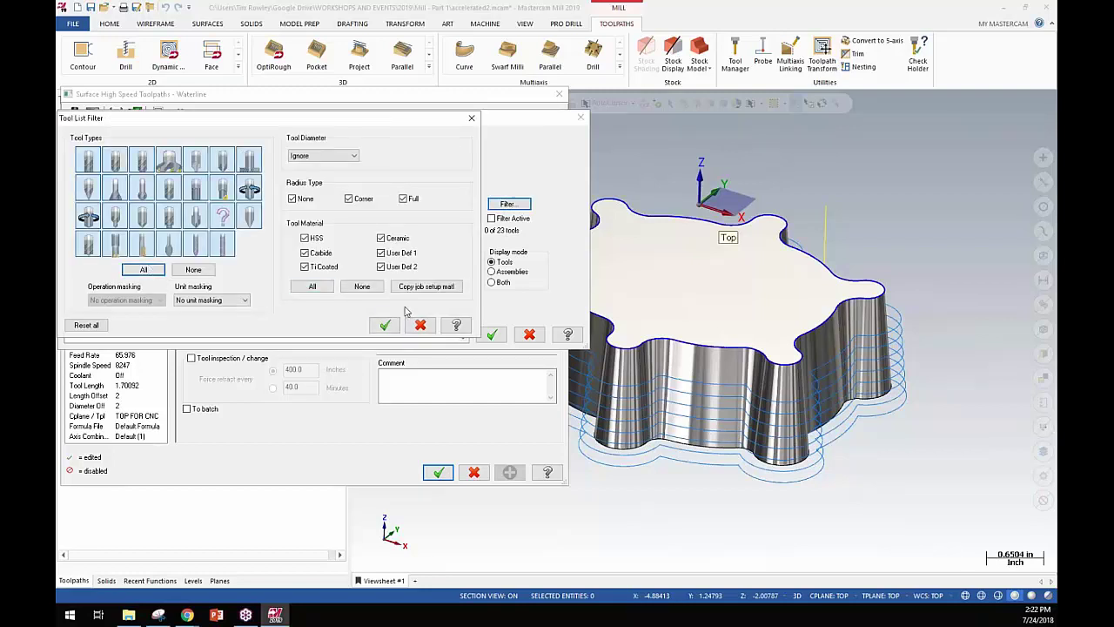
click(385, 324)
- Toggle the library's filter and display modes, ending with the filter off and the display mode set to Both
click(493, 282)
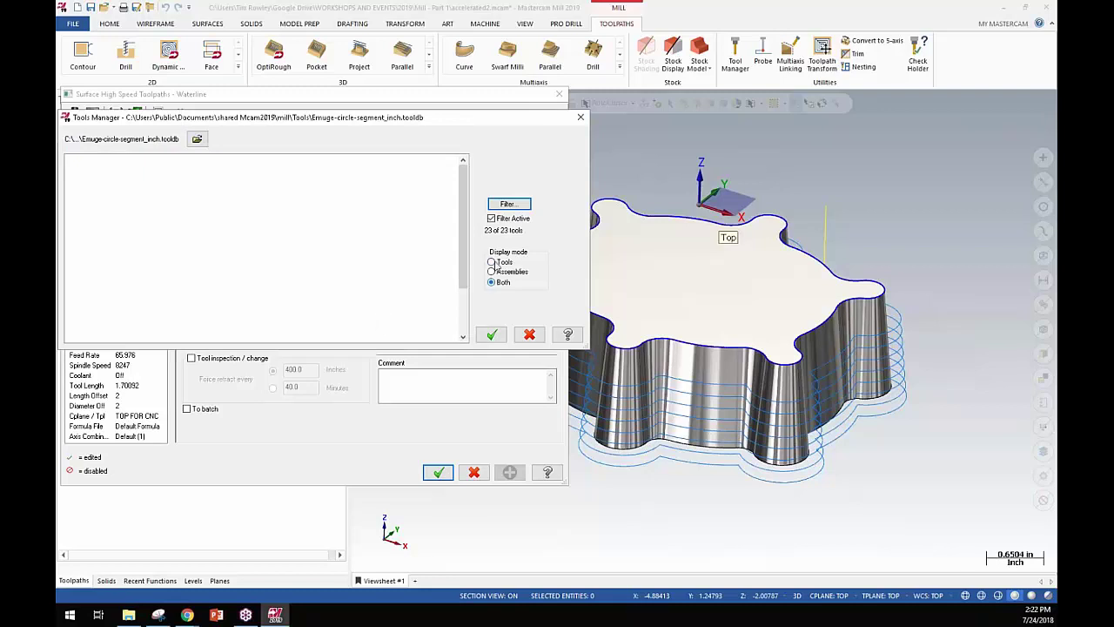
click(502, 271)
click(491, 219)
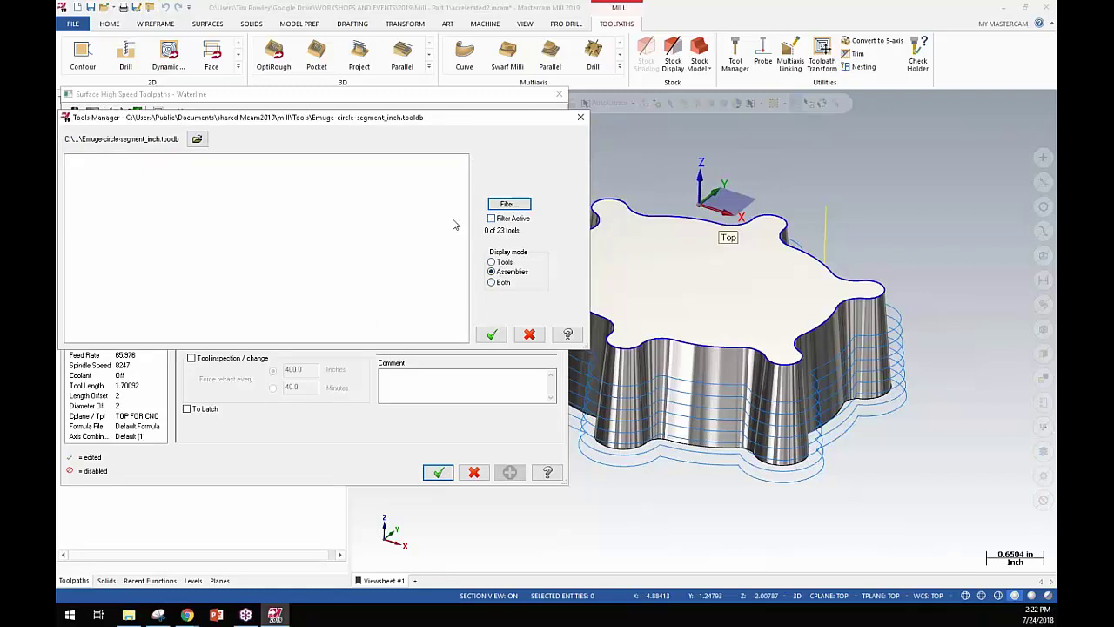
click(502, 264)
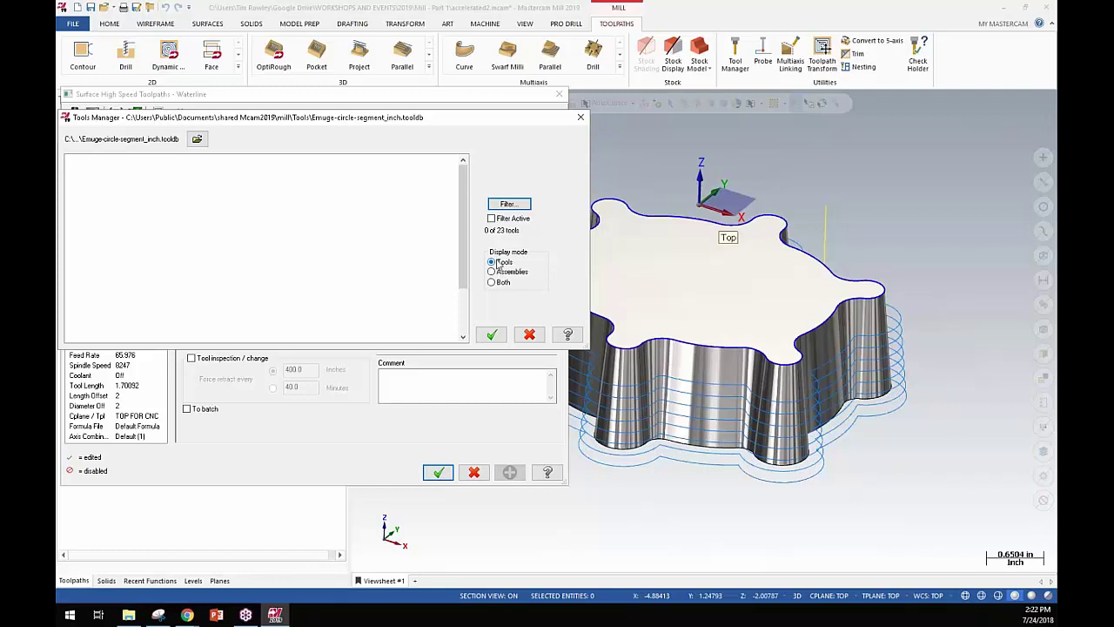
click(492, 219)
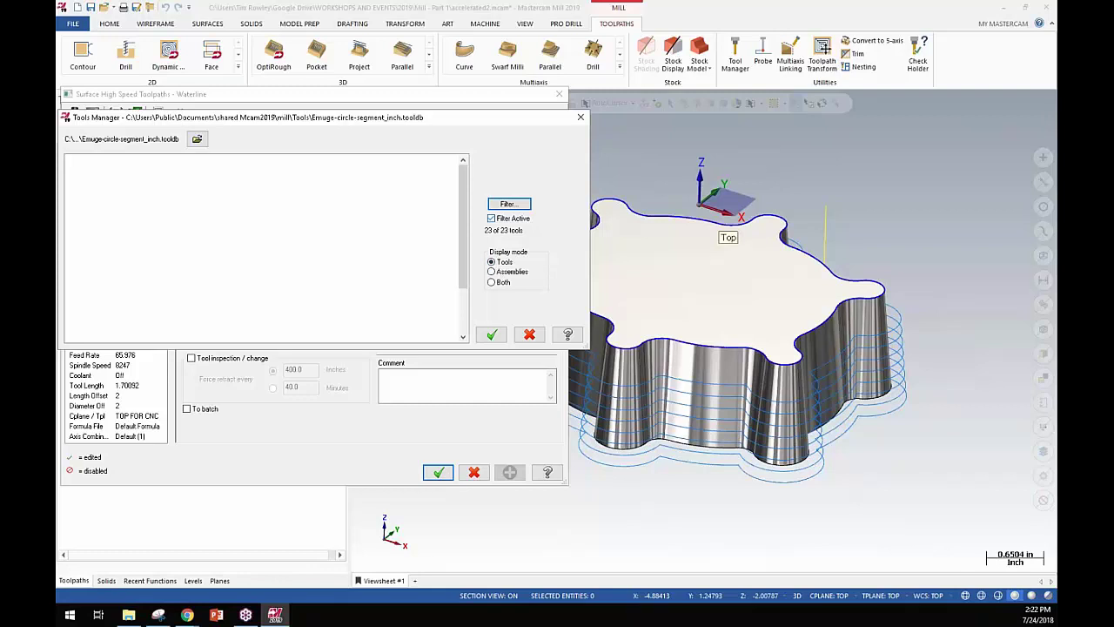
click(497, 282)
- Leave the library selection without choosing a tool and accept the Waterline toolpath settings
drag(198, 118, 339, 119)
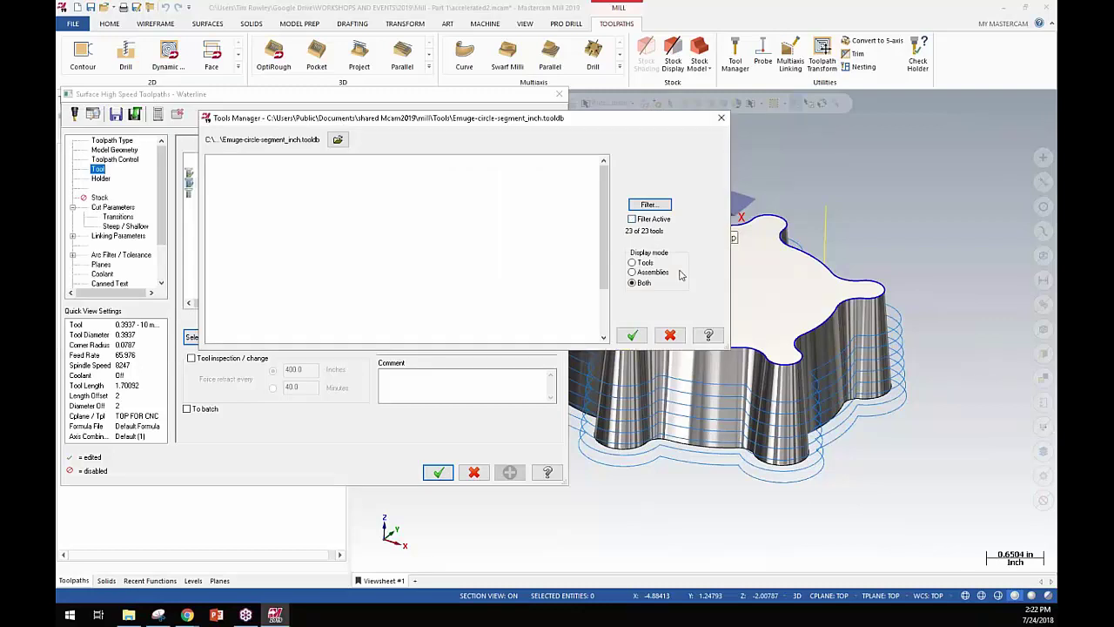
click(670, 338)
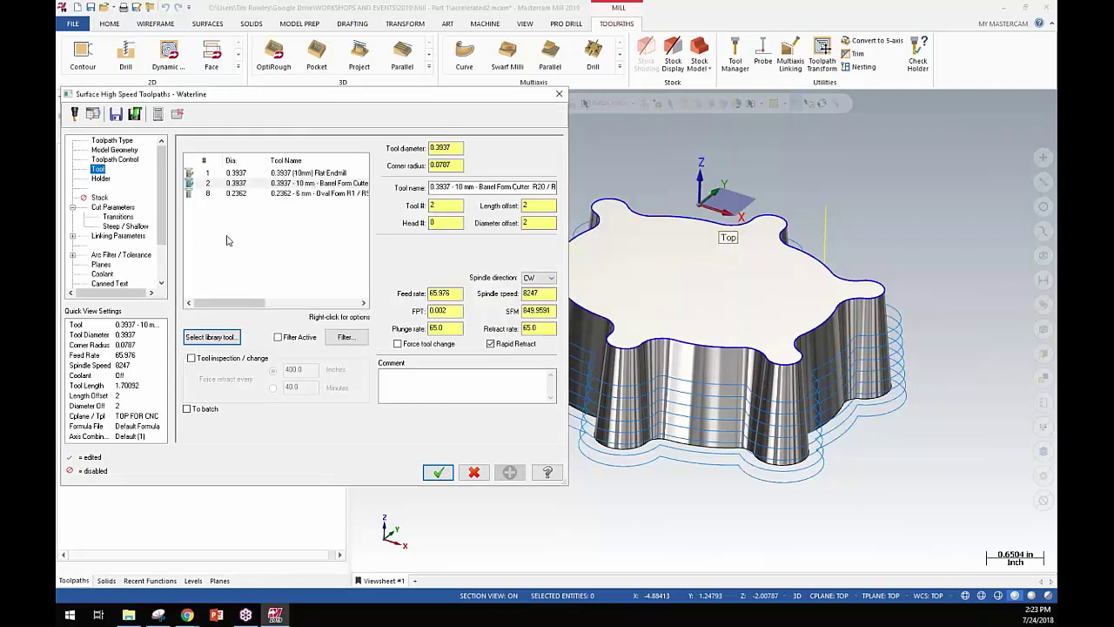
click(438, 472)
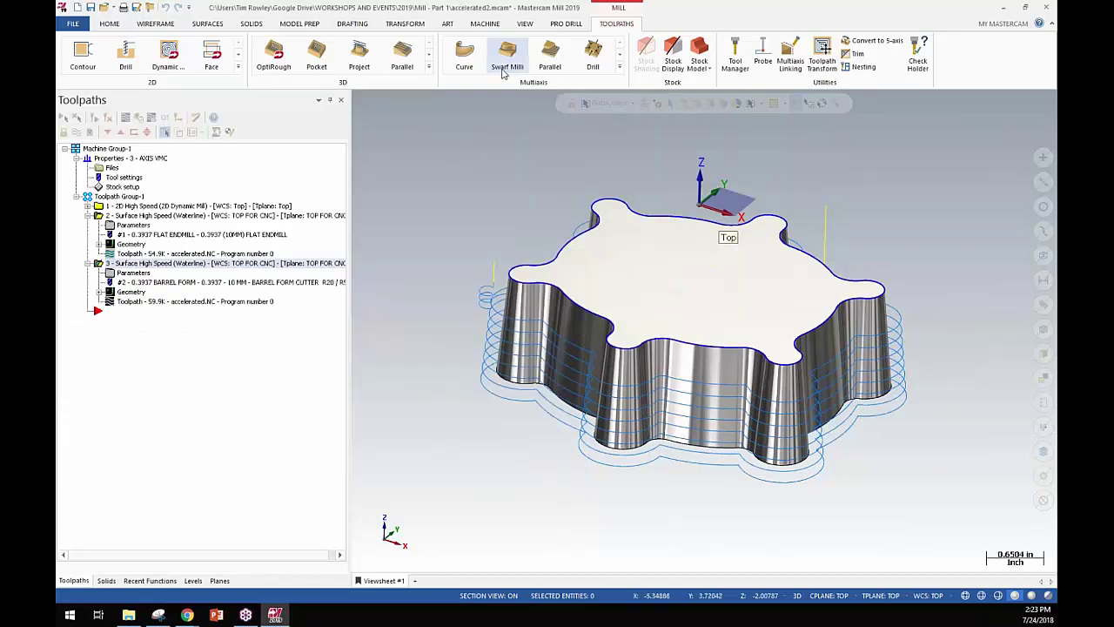
- Open the Tool Manager and load the Emuge-circle-segment_inch.tooldb library
click(735, 54)
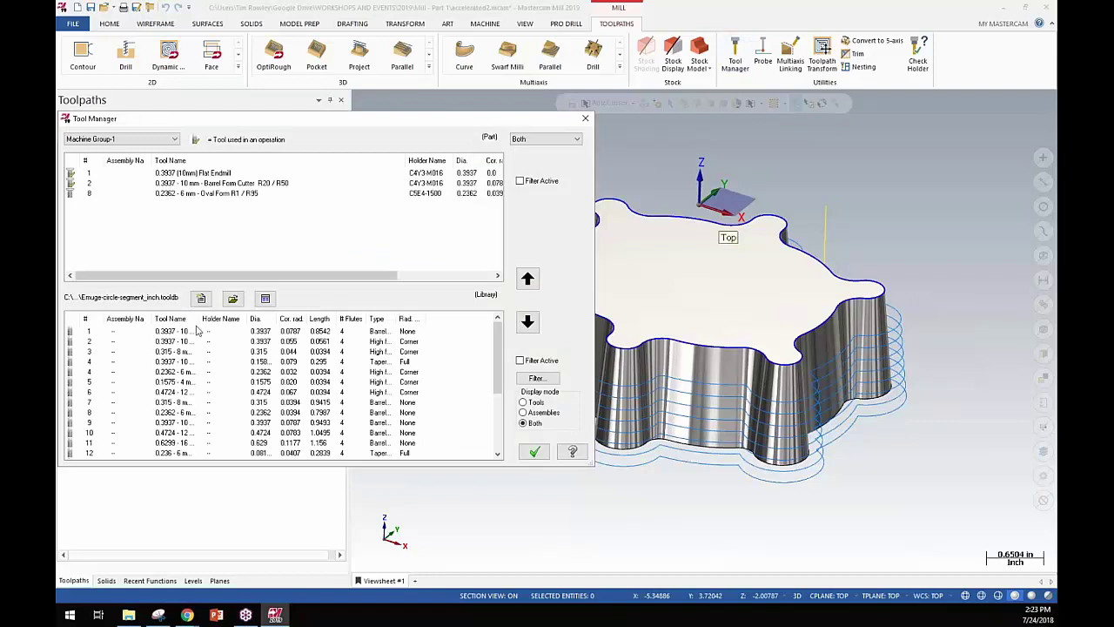
click(228, 298)
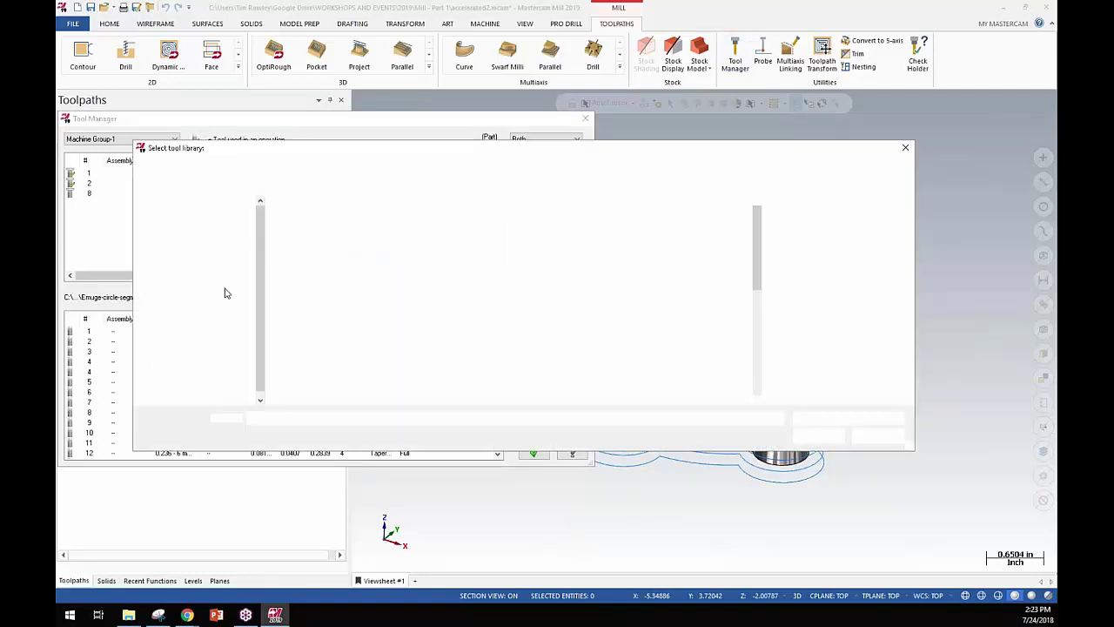
scroll(353, 323, down, 4)
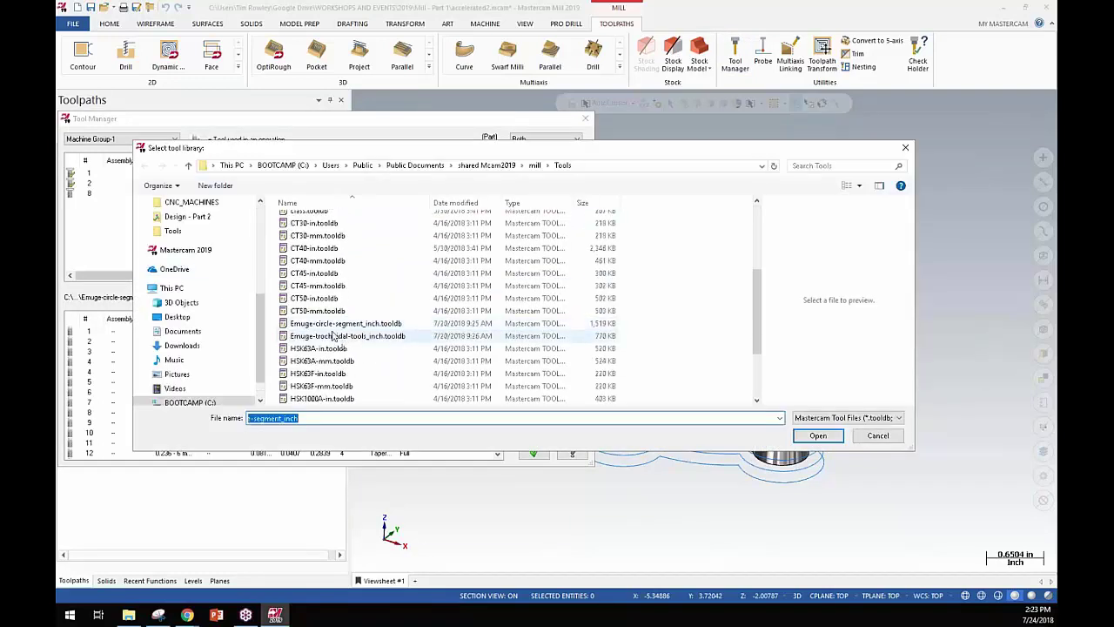
double_click(324, 324)
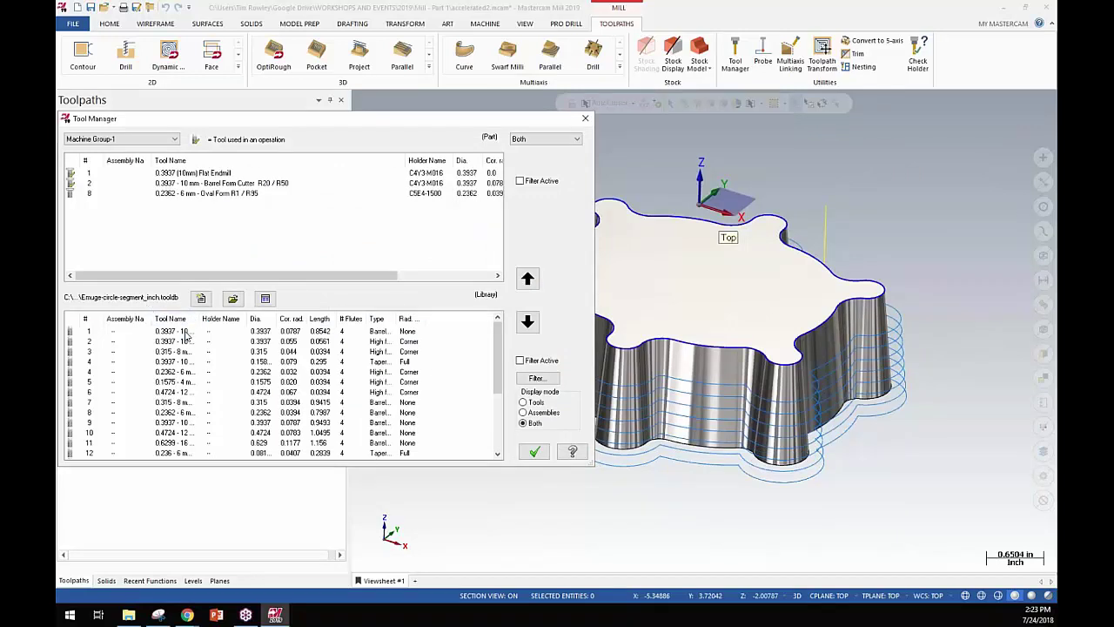
- Copy all circle-segment library tools into the Machine Group-1 tool list, adding similar tools as duplicates
scroll(183, 344, down, 3)
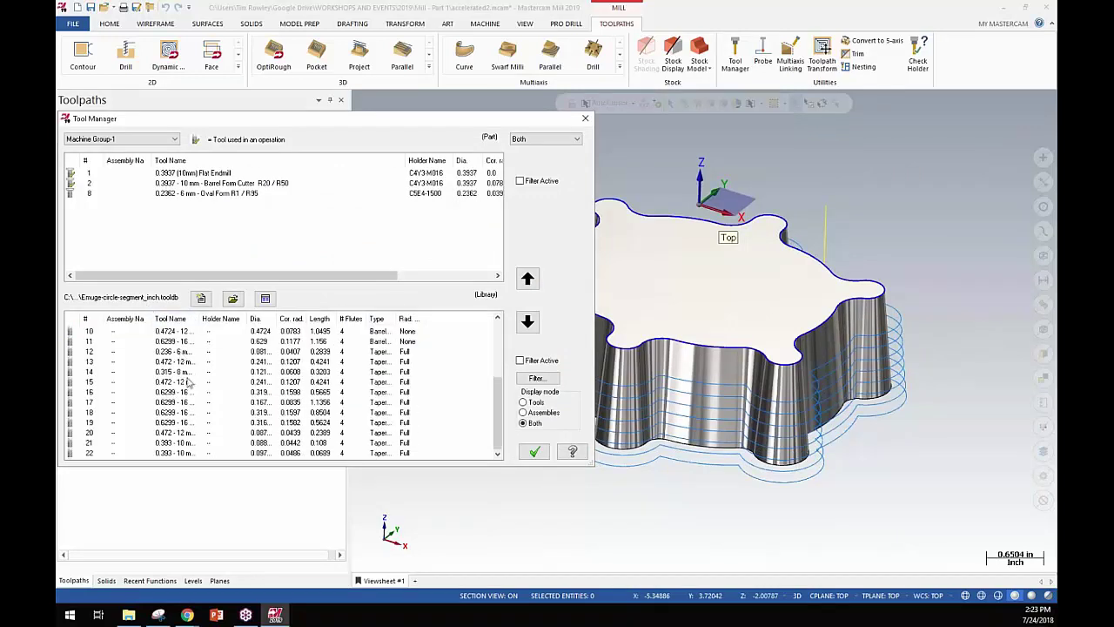
shift+click(199, 454)
drag(205, 400, 222, 227)
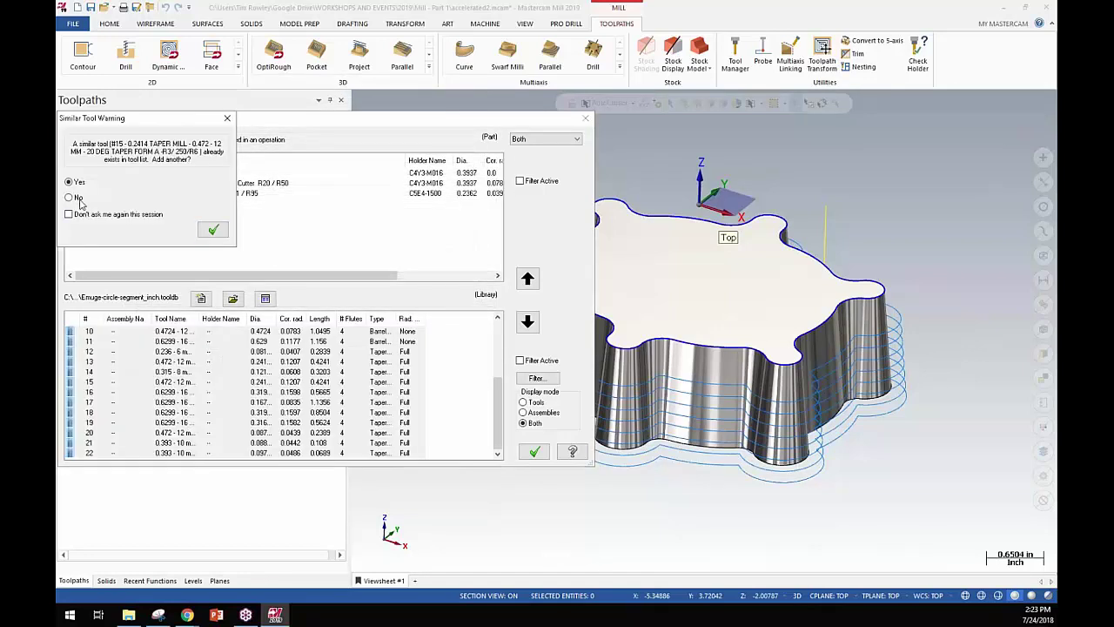
click(212, 230)
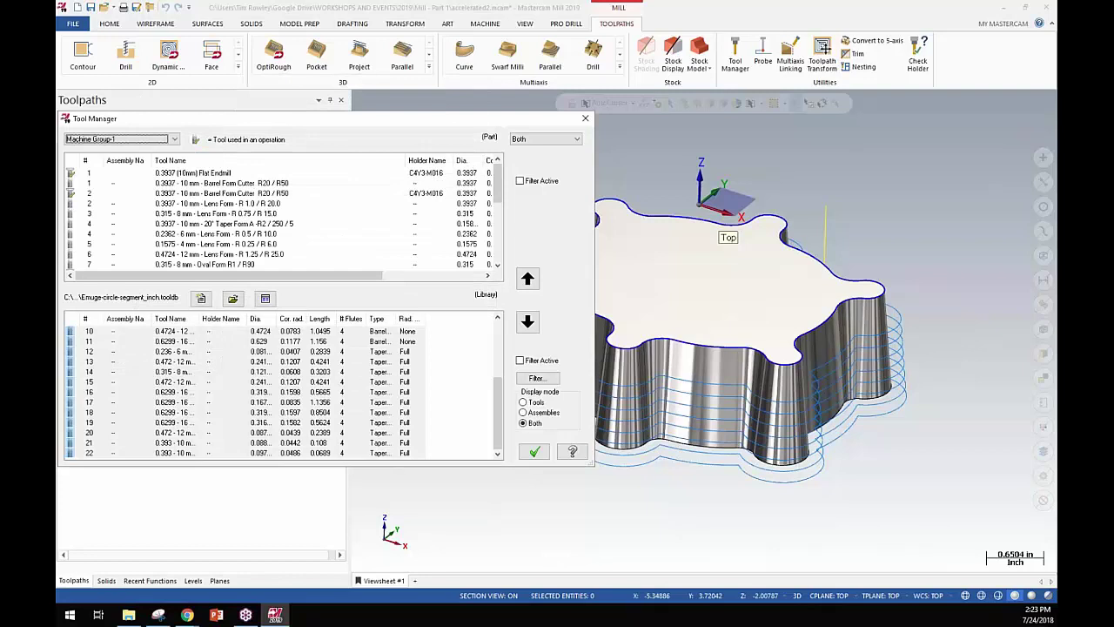
- Examine the tip profile of the 6 mm Lens Form R 0.5 / R 10.0 tool up close, leaving its definition unedited
click(236, 235)
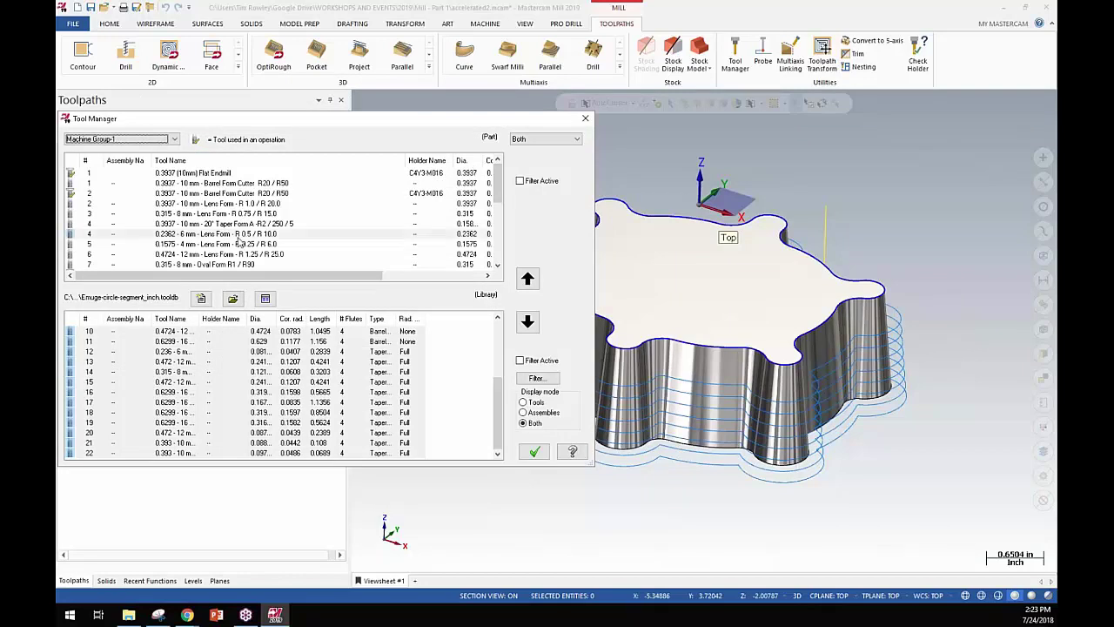
double_click(236, 235)
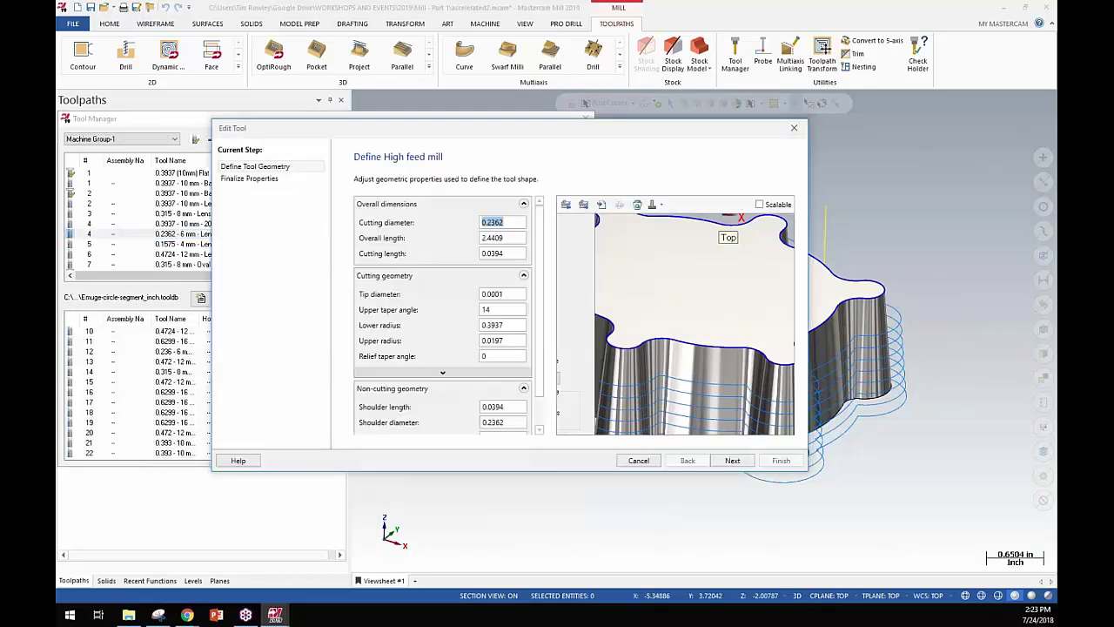
scroll(678, 419, up, 5)
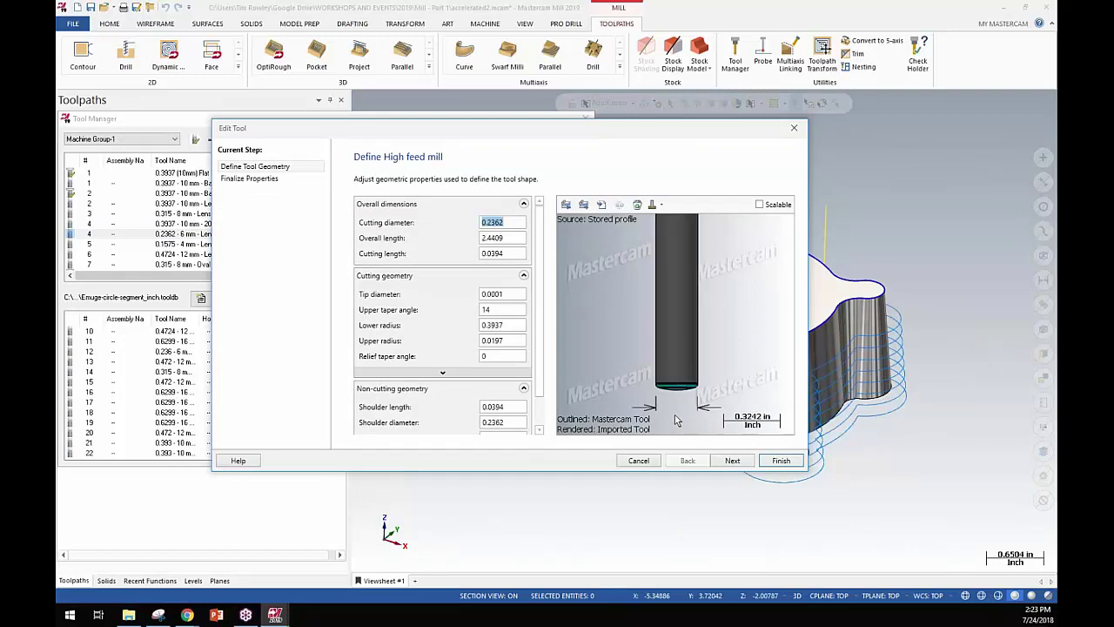
scroll(677, 419, up, 4)
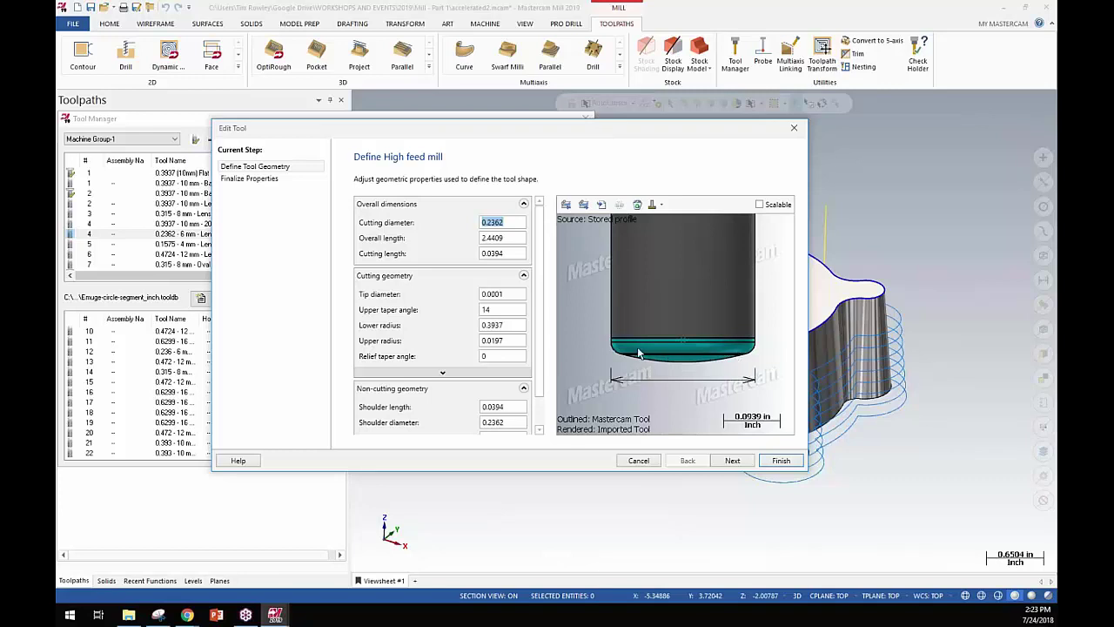
click(639, 461)
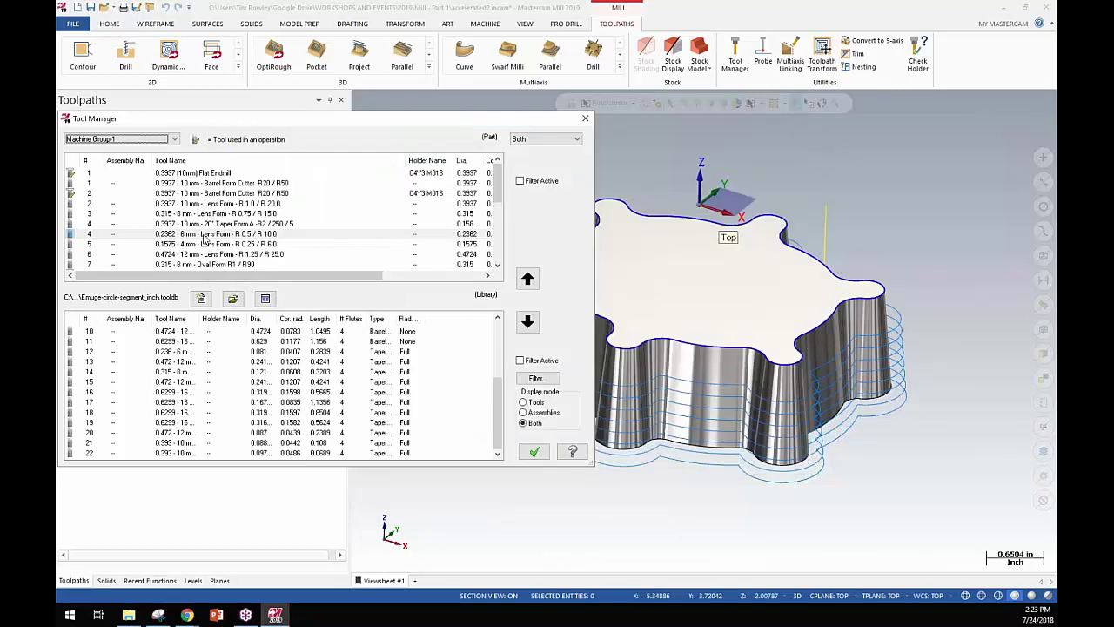
- Examine the profile of tool 2, the 10 mm Barrel Form Cutter R20 / R50, without editing it
double_click(222, 195)
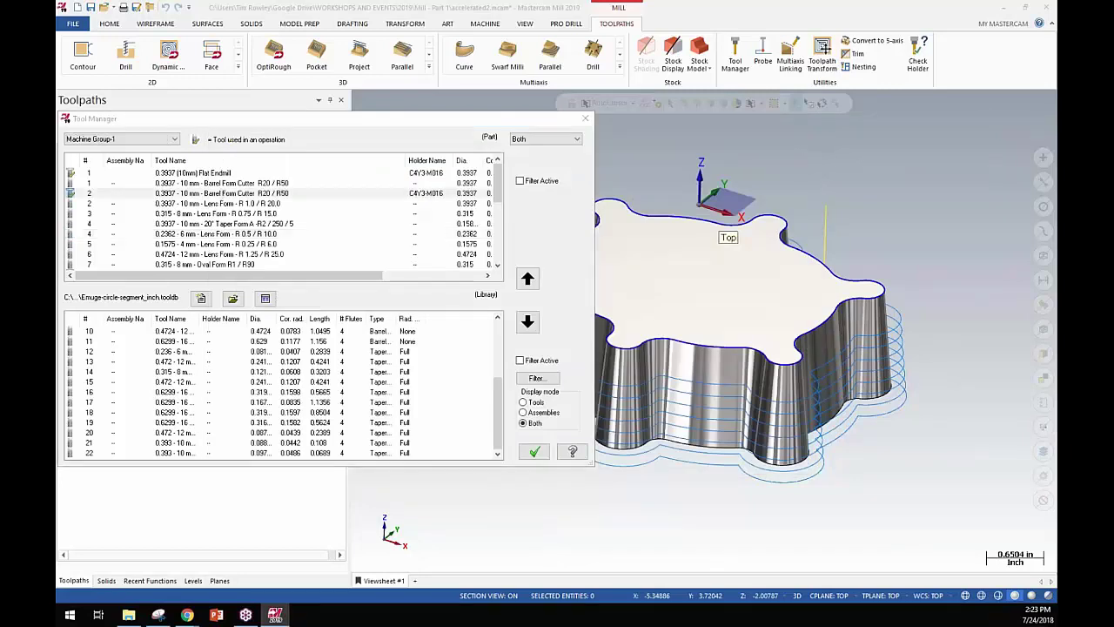
scroll(692, 338, up, 2)
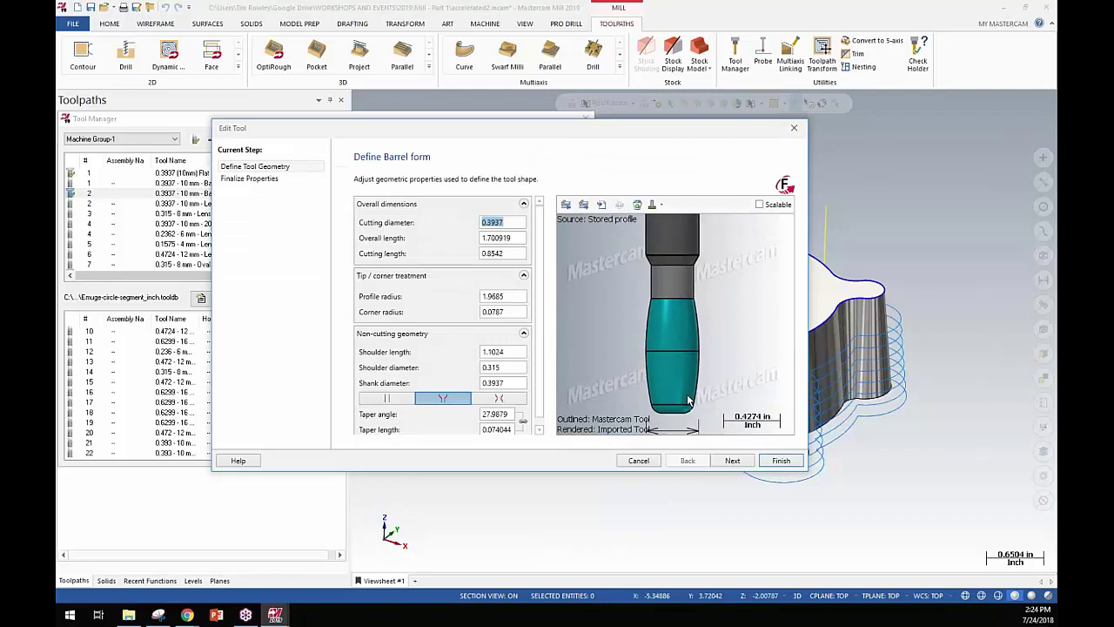
click(639, 460)
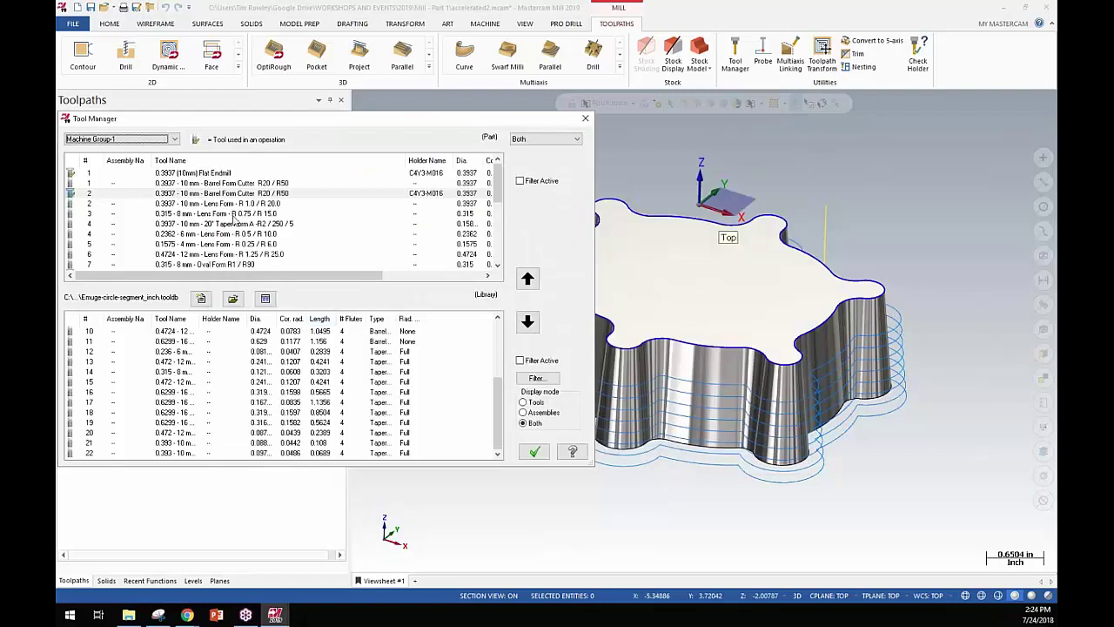
- Examine the profile of the 10 mm Oval Form R2 / R85 tool without editing it, and close the Tool Manager
double_click(226, 234)
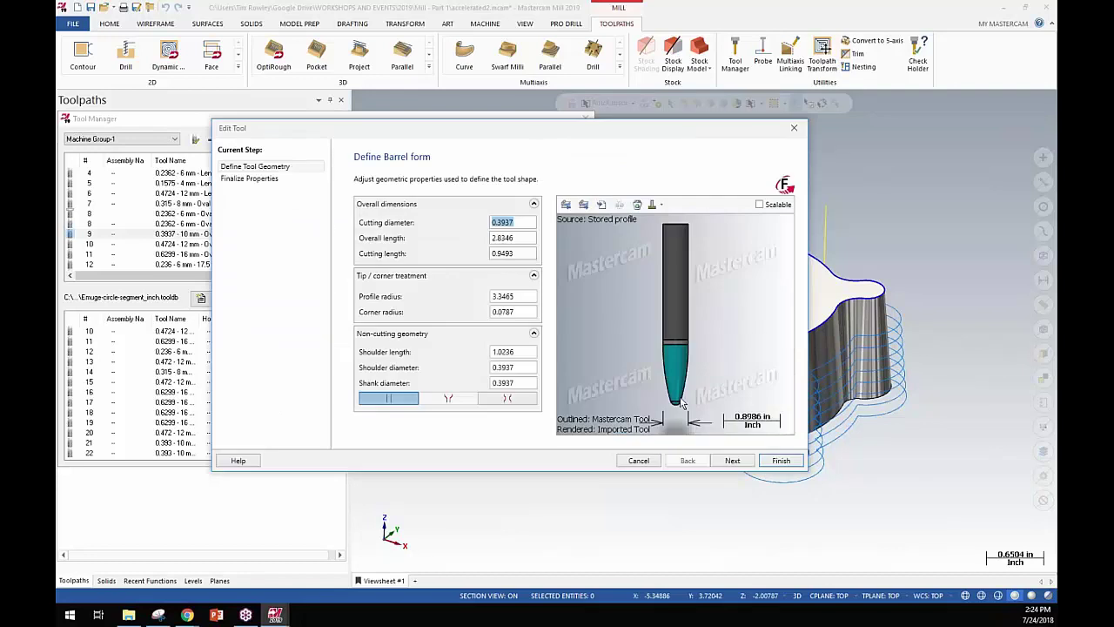
scroll(682, 403, up, 3)
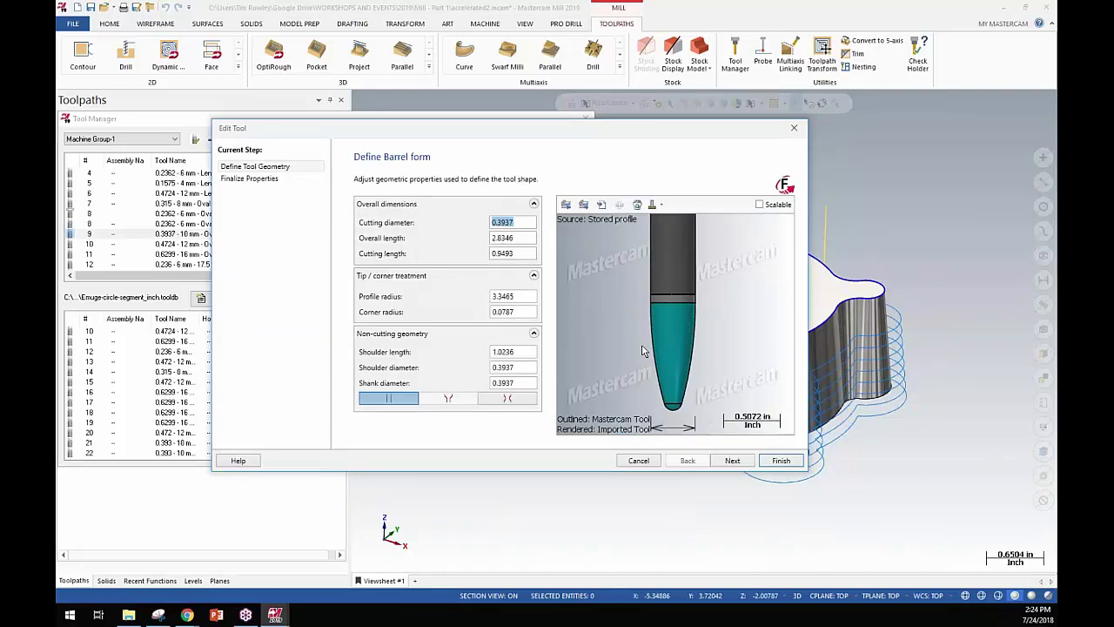
scroll(643, 351, down, 2)
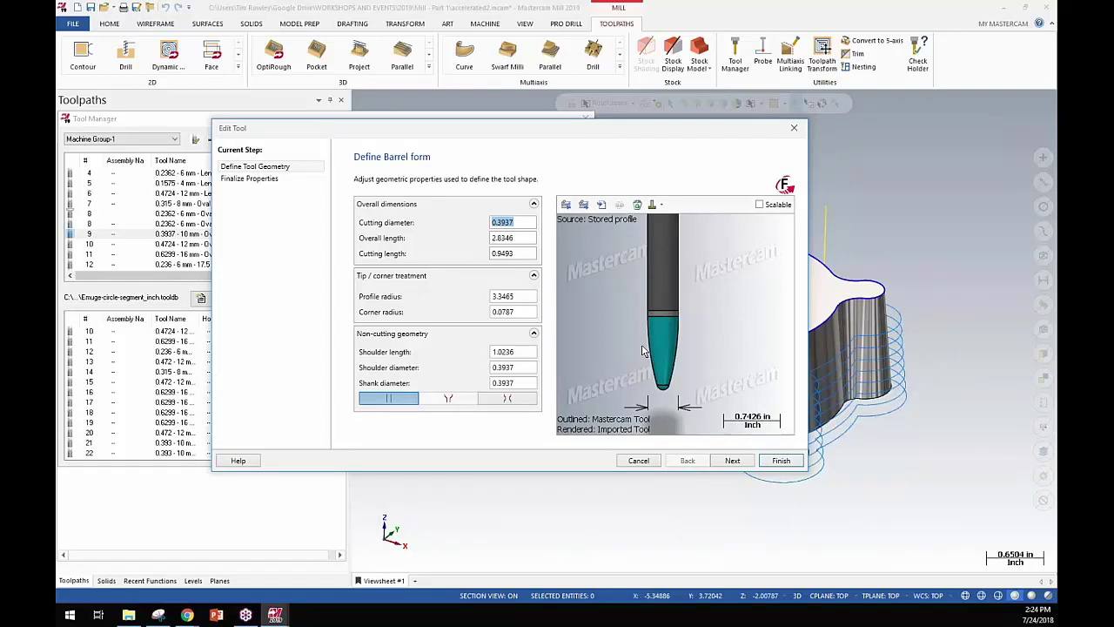
click(639, 460)
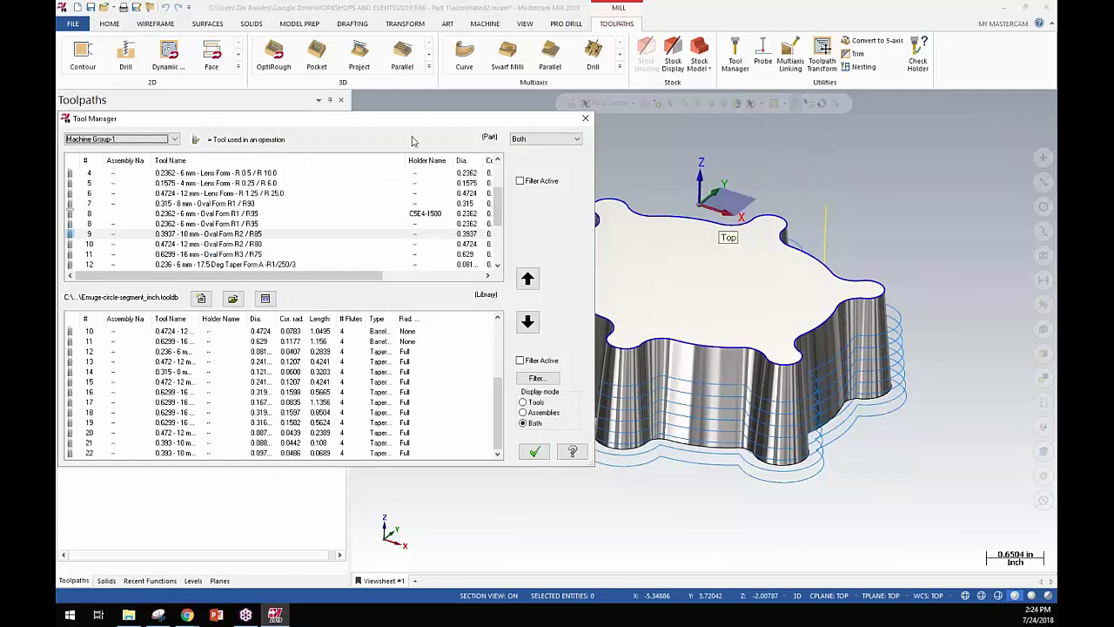
drag(379, 127, 598, 135)
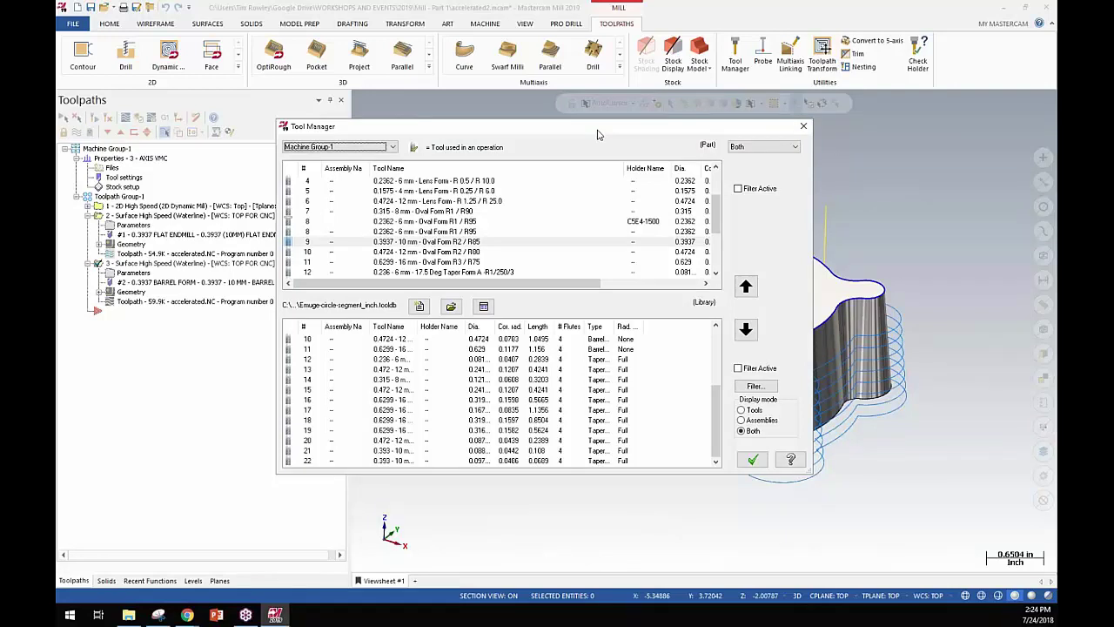
click(754, 461)
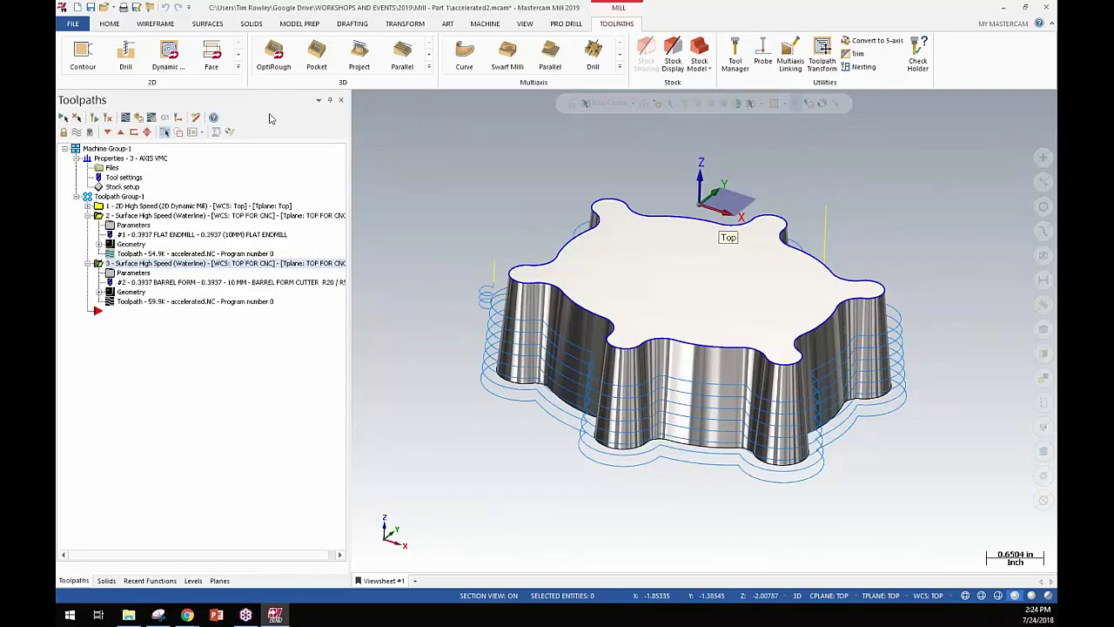
- Open the recent part file accelerated3.mcam in place of the current part
click(73, 24)
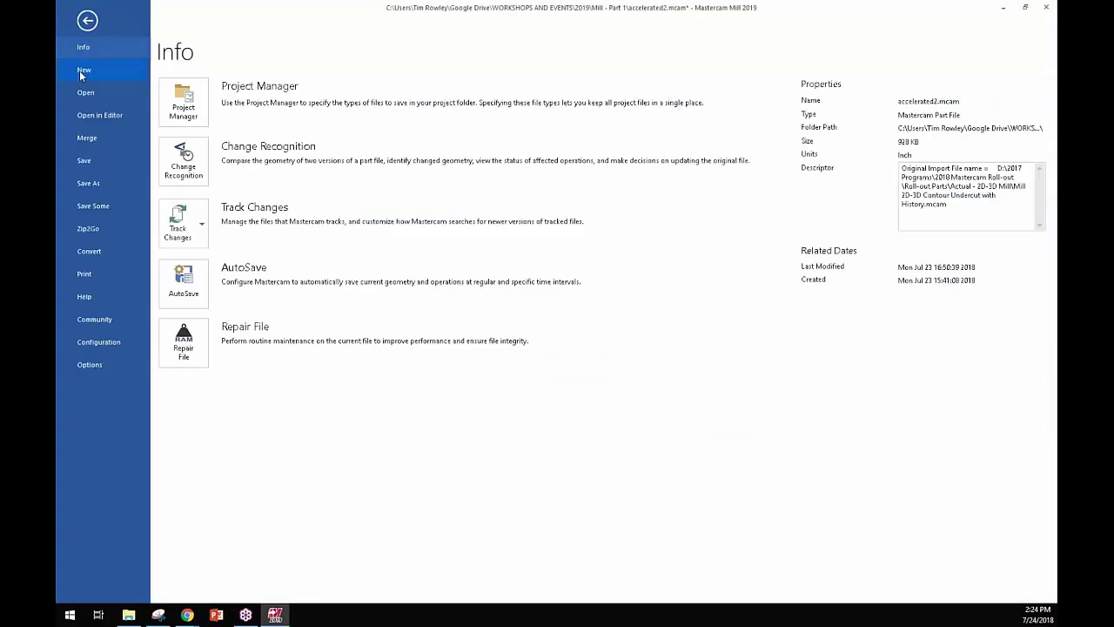
click(85, 92)
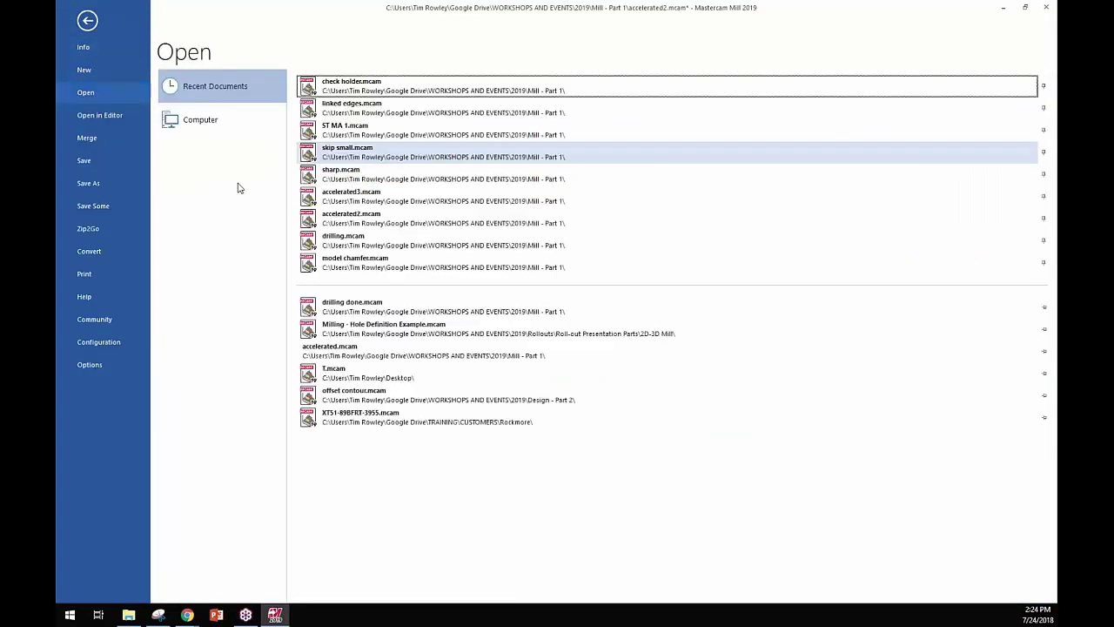
click(375, 202)
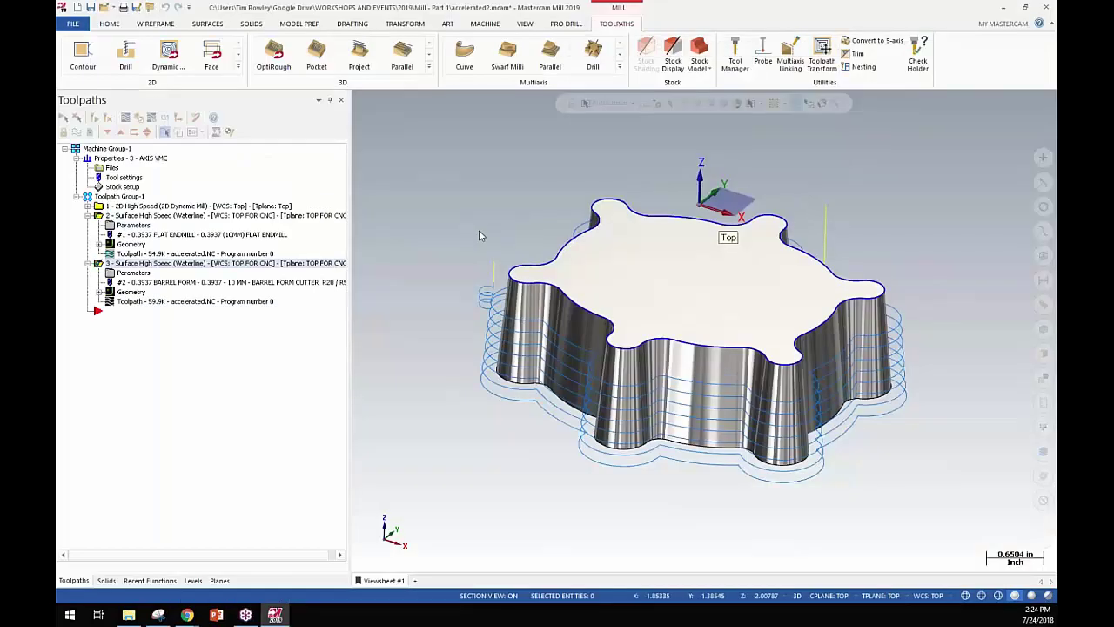
click(598, 335)
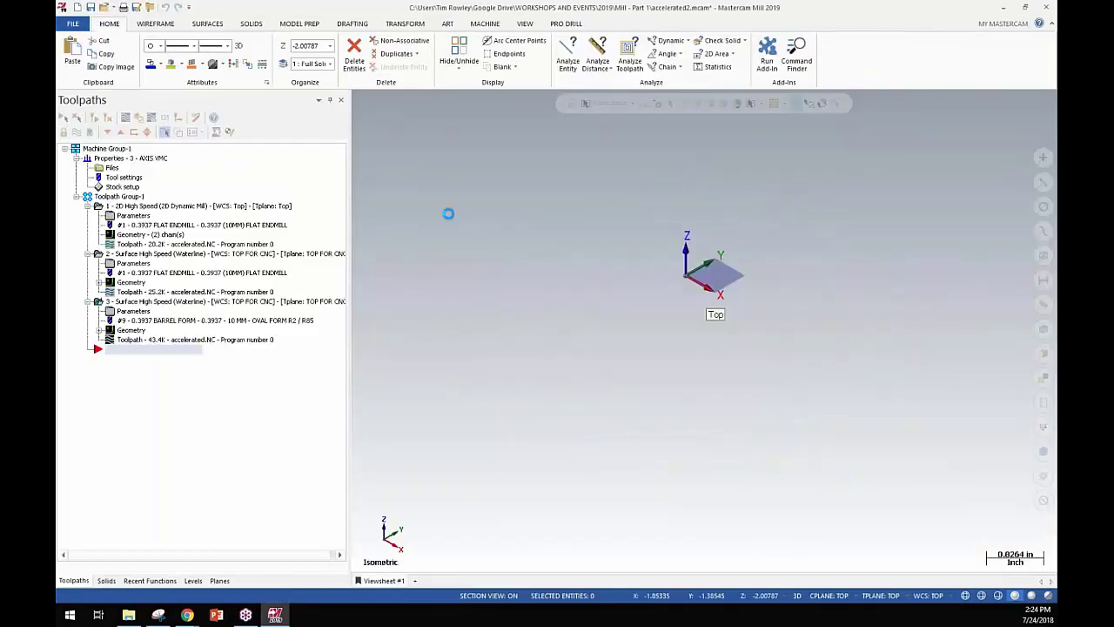
- Examine the outer walls and rounded corners of the tapered block from the top, and return to an isometric view
right_click(528, 160)
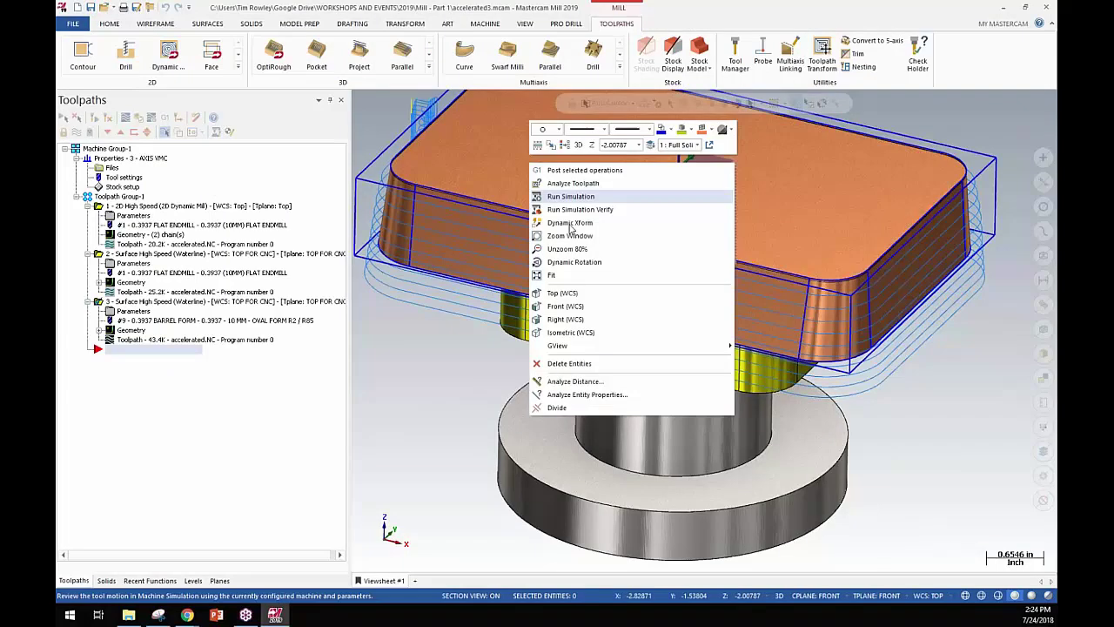
click(566, 294)
key(alt+1)
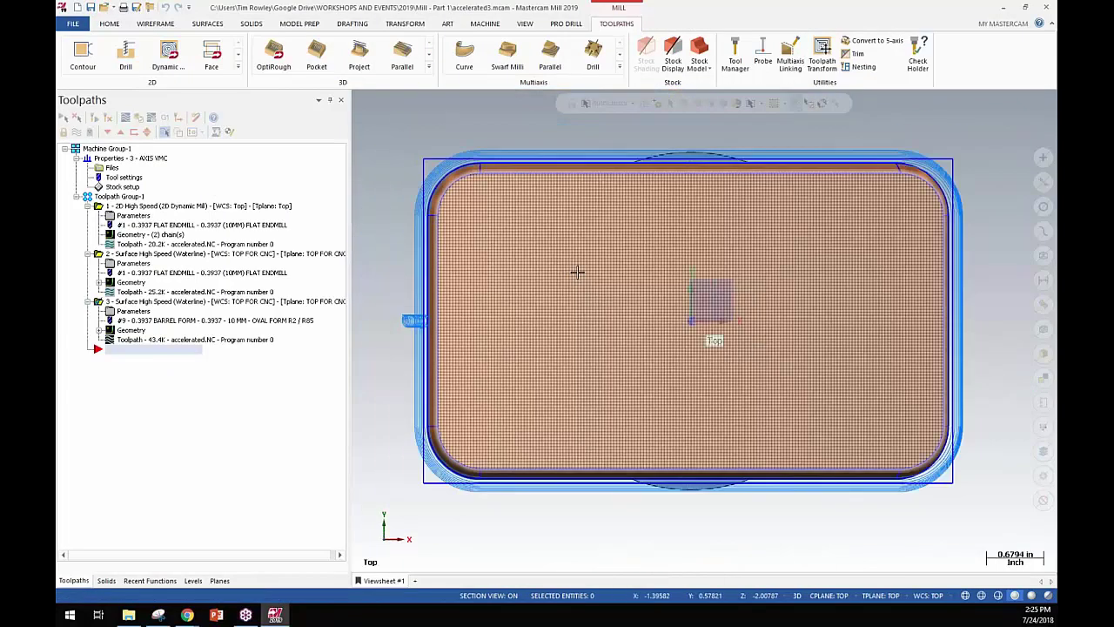
scroll(974, 280, up, 4)
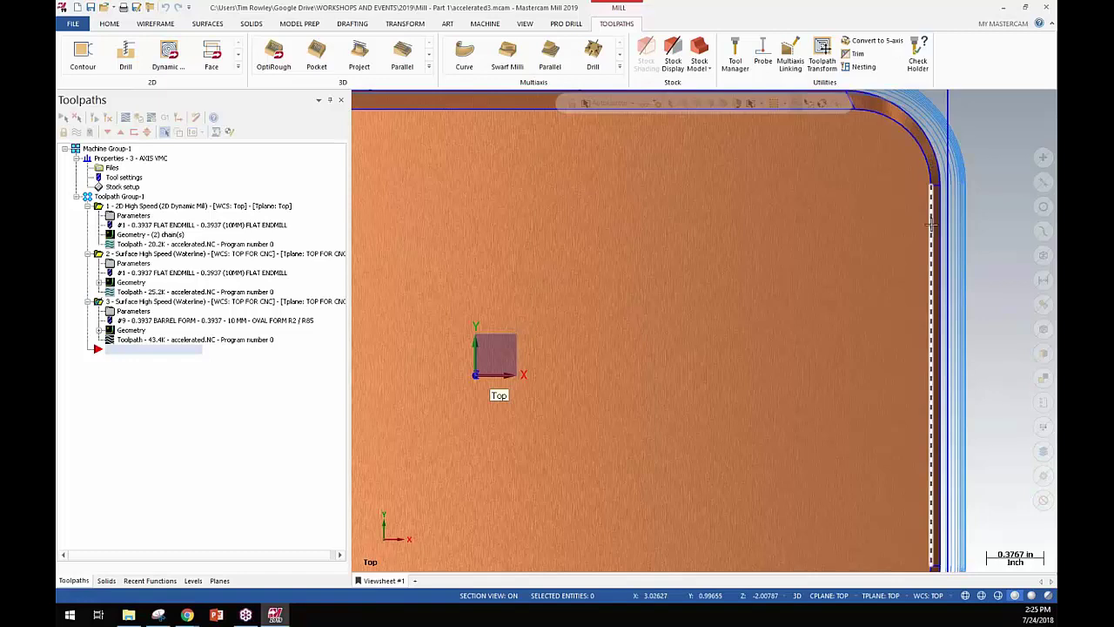
scroll(882, 224, down, 4)
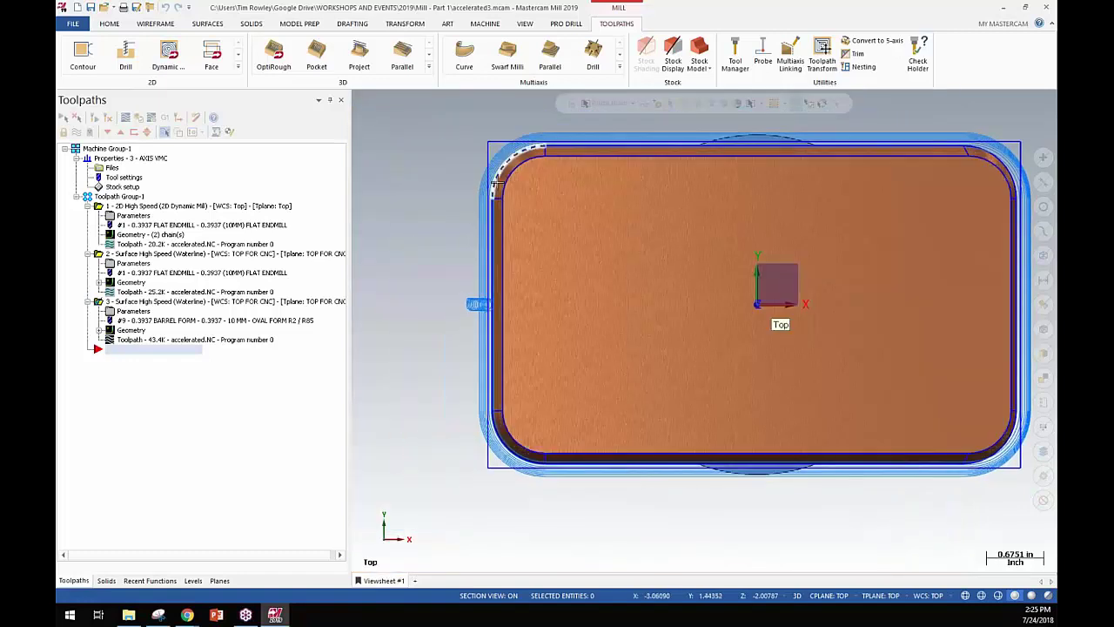
scroll(752, 204, up, 1)
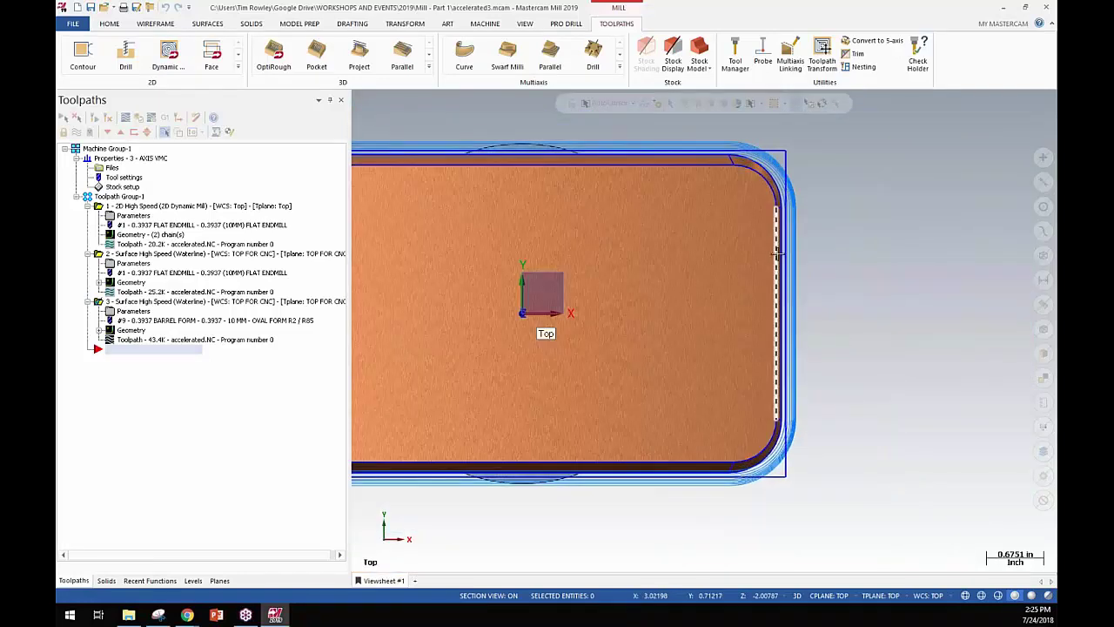
scroll(706, 242, down, 4)
scroll(696, 241, down, 3)
right_click(431, 161)
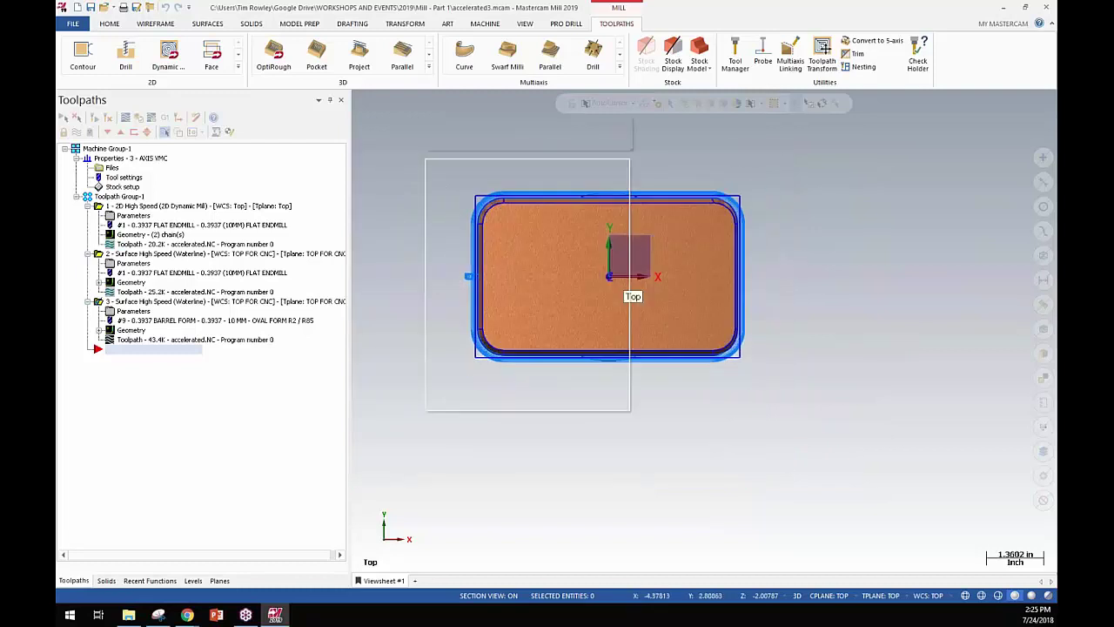
click(464, 329)
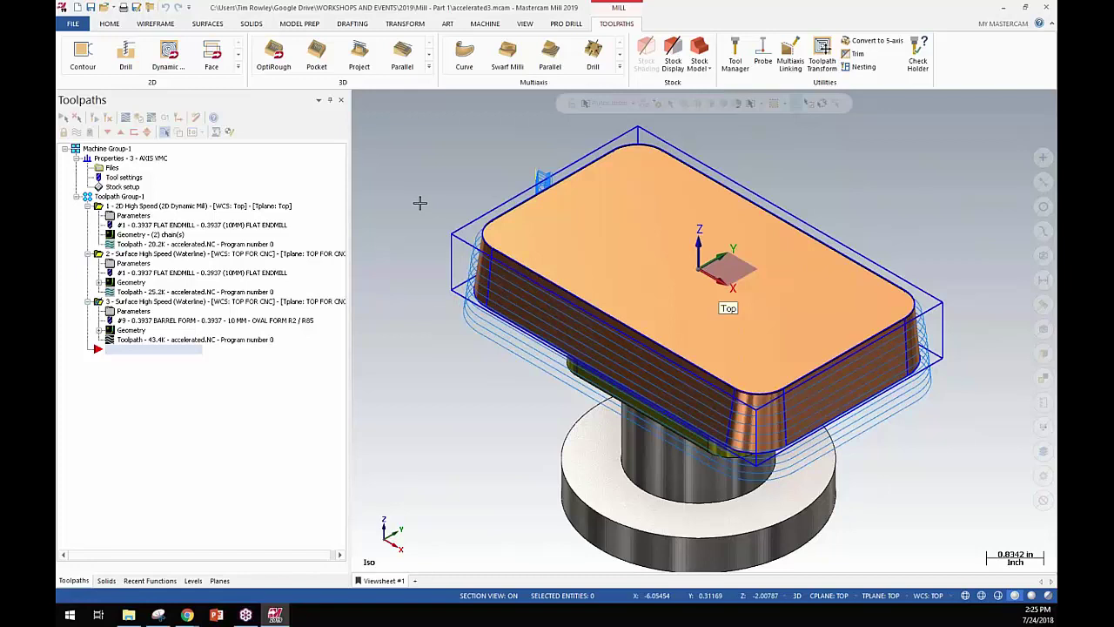
- Backplot the third operation, the Waterline toolpath with the 10 mm Oval Form R2 / R85 cutter, through its full motion
click(146, 305)
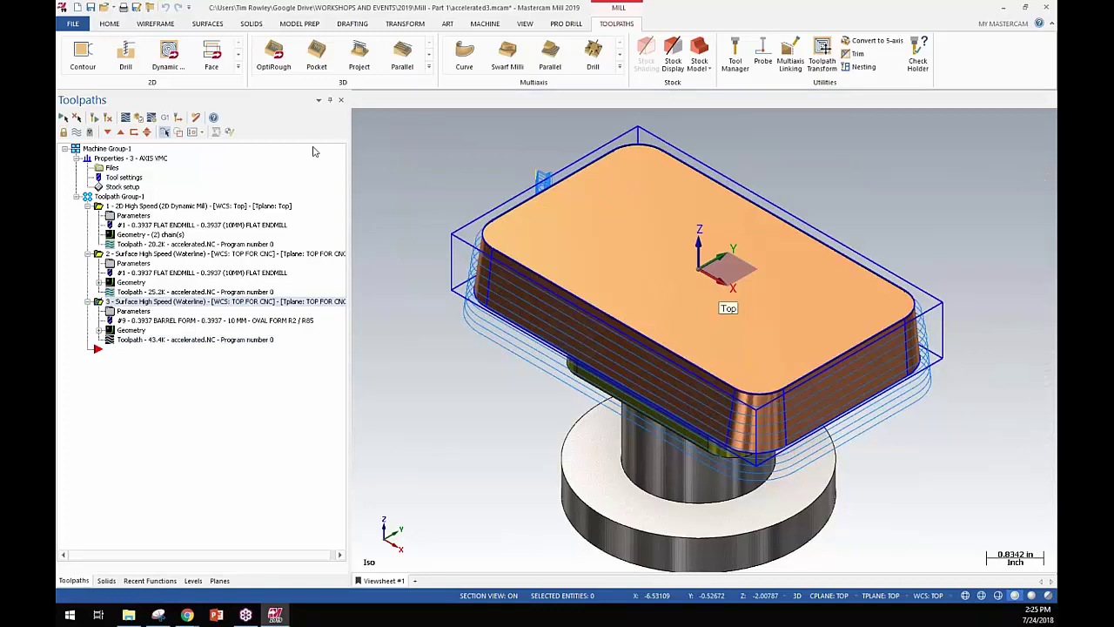
key(alt+b)
drag(540, 105, 1033, 144)
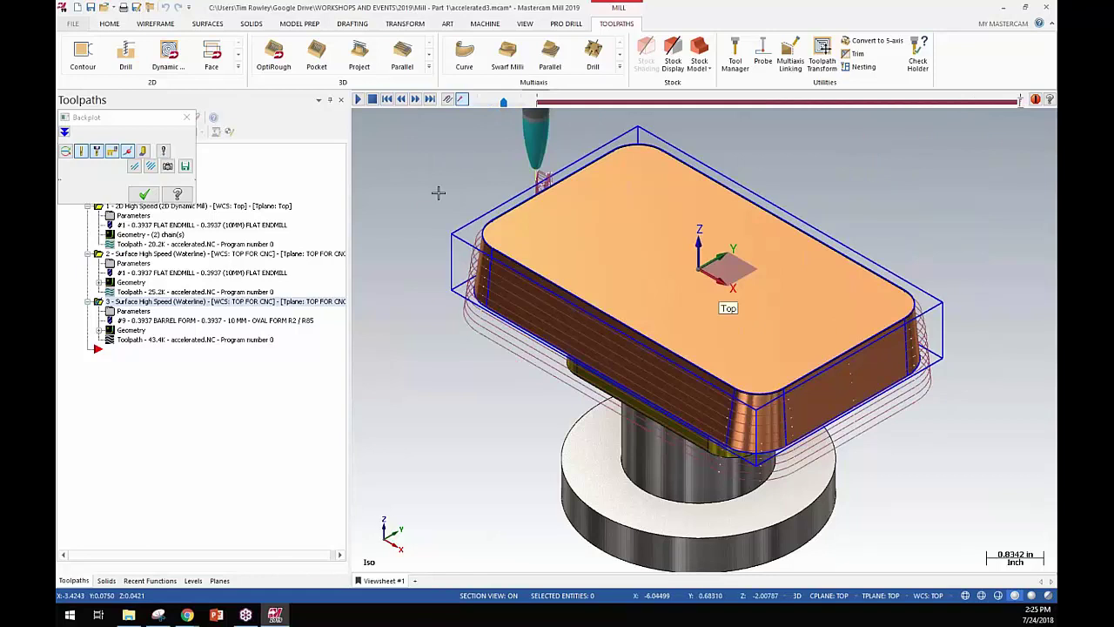
click(145, 193)
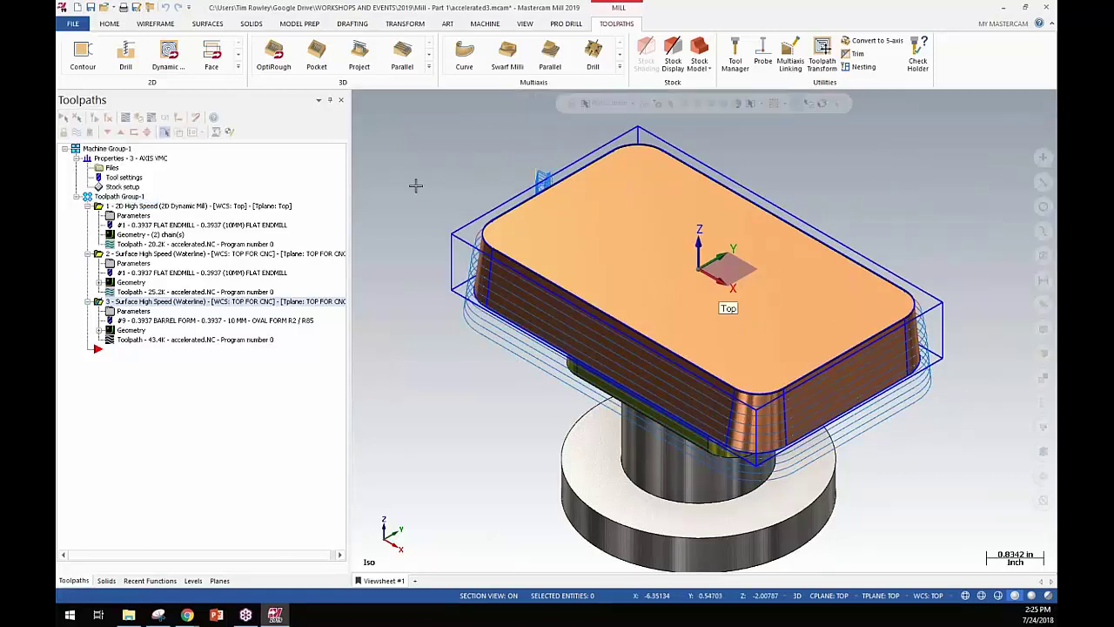
- Review the Steep / Shallow minimum and maximum Z depths of the oval-form Waterline operation against the part's front view, without editing them
right_click(391, 245)
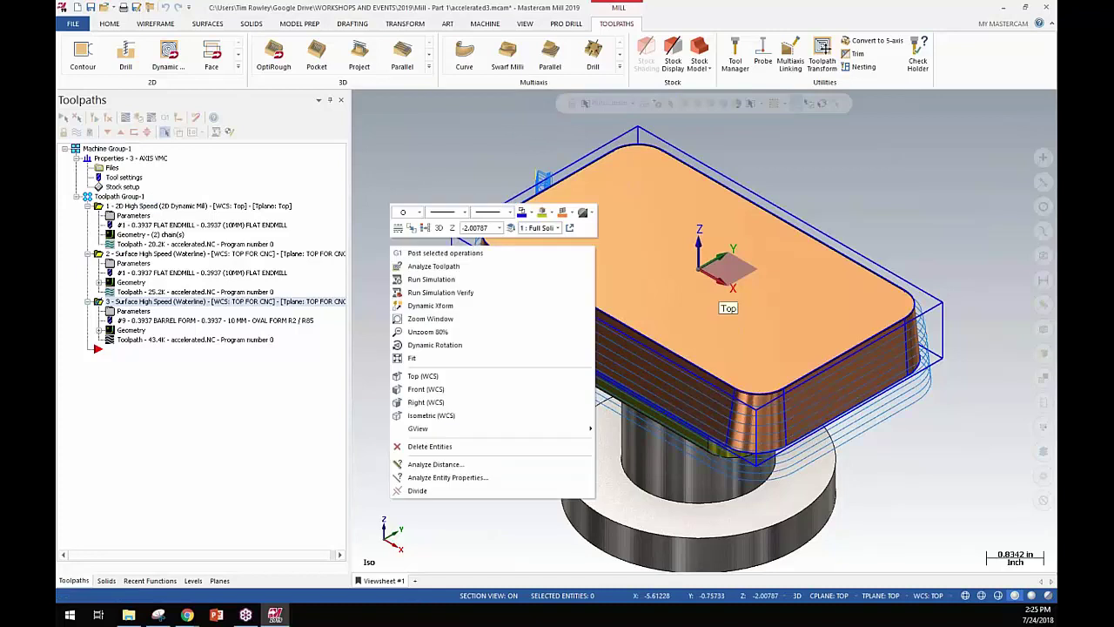
click(426, 389)
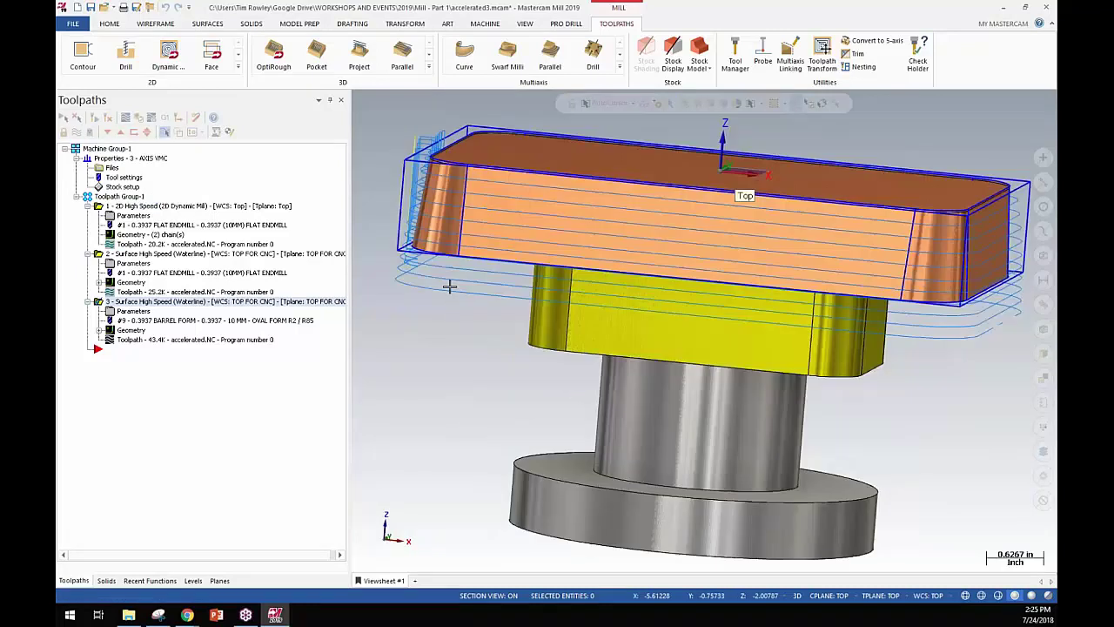
scroll(780, 220, up, 4)
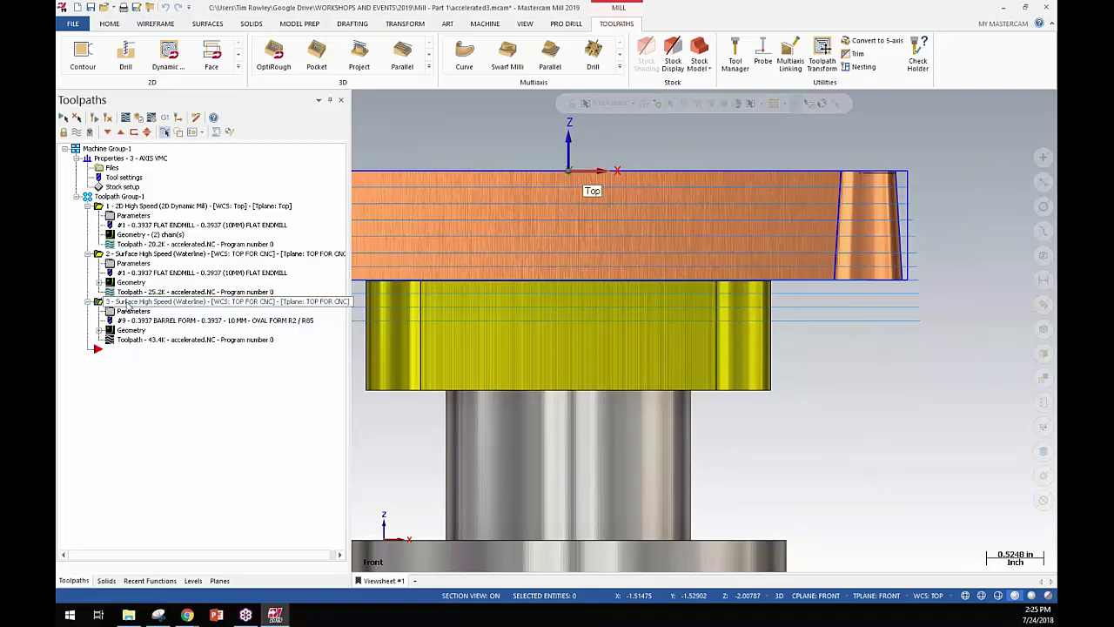
click(132, 311)
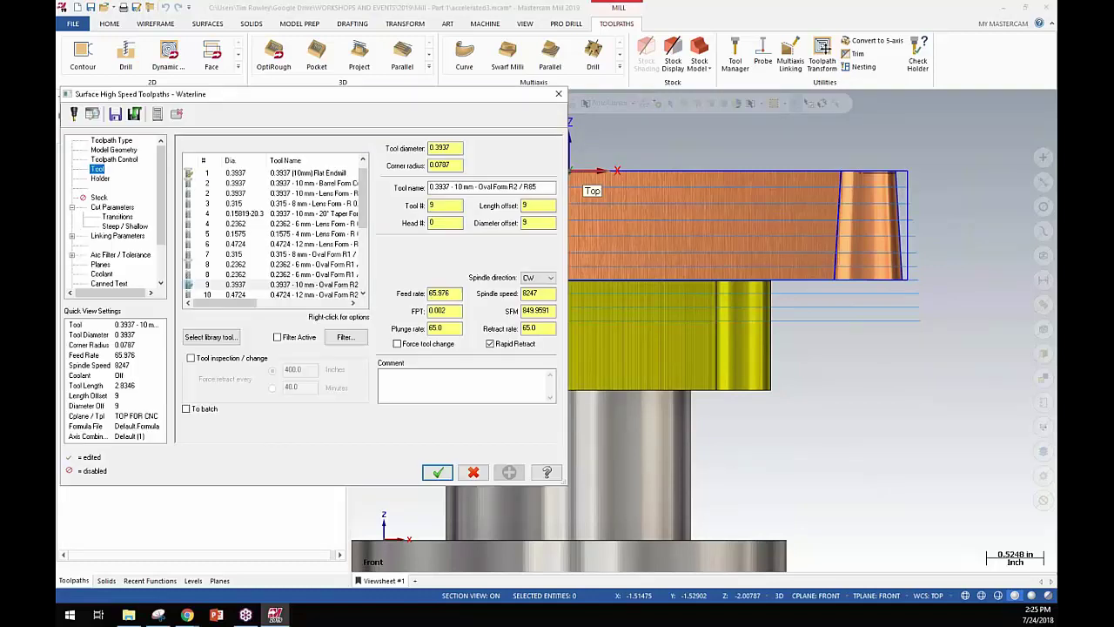
click(124, 226)
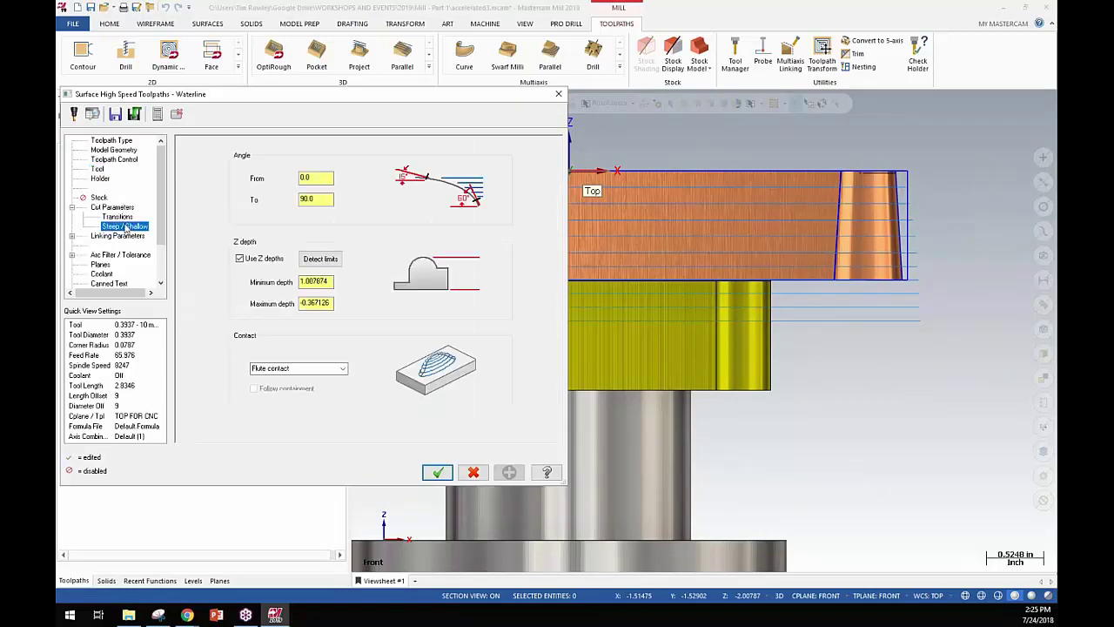
click(331, 281)
click(329, 302)
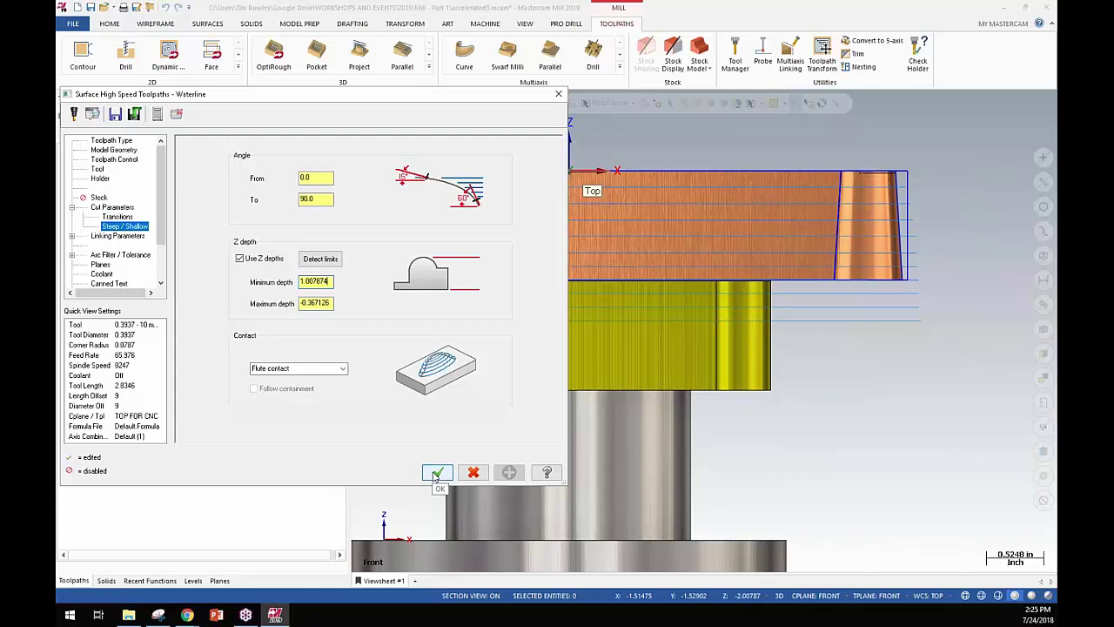
click(331, 302)
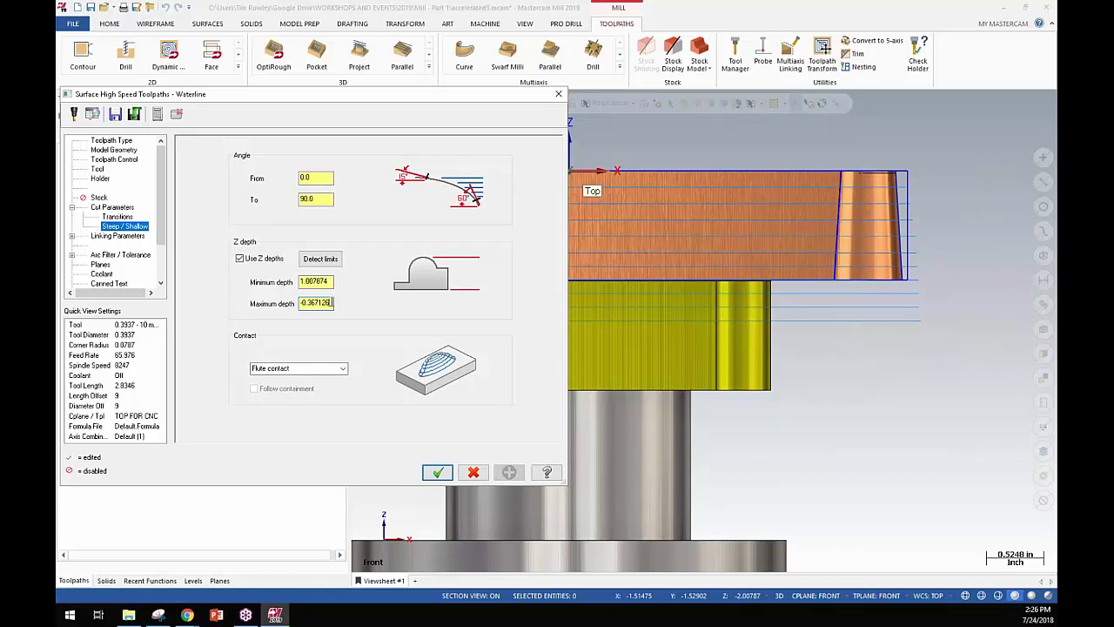
click(438, 473)
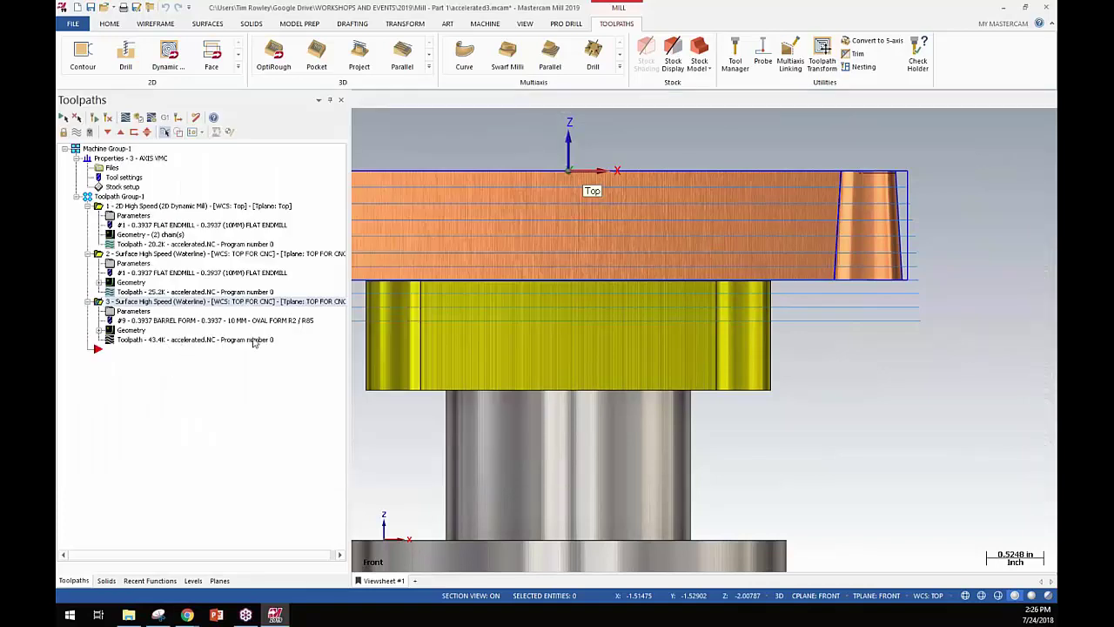
- Backplot the oval-form Waterline operation from the front view and close the backplot
key(alt+b)
mouse_move(537, 102)
mouse_down()
mouse_move(738, 104)
mouse_move(537, 103)
mouse_up()
click(142, 195)
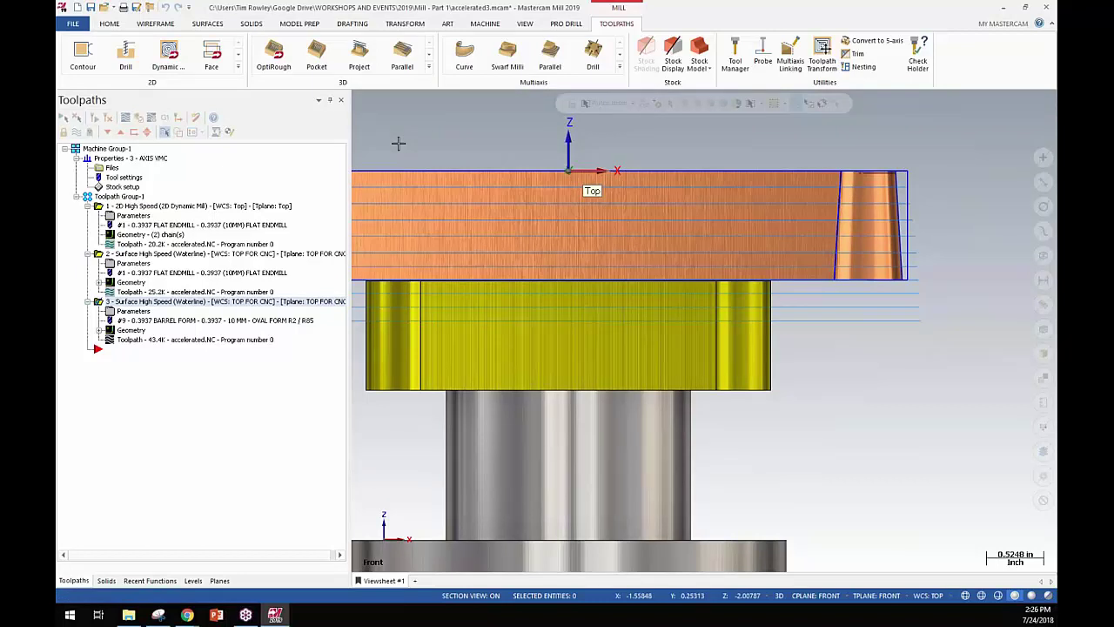
- Analyze the oval-form Waterline toolpath with shaded tool display, inspecting cutter contact down the tapered wall to the lowest pass
click(113, 25)
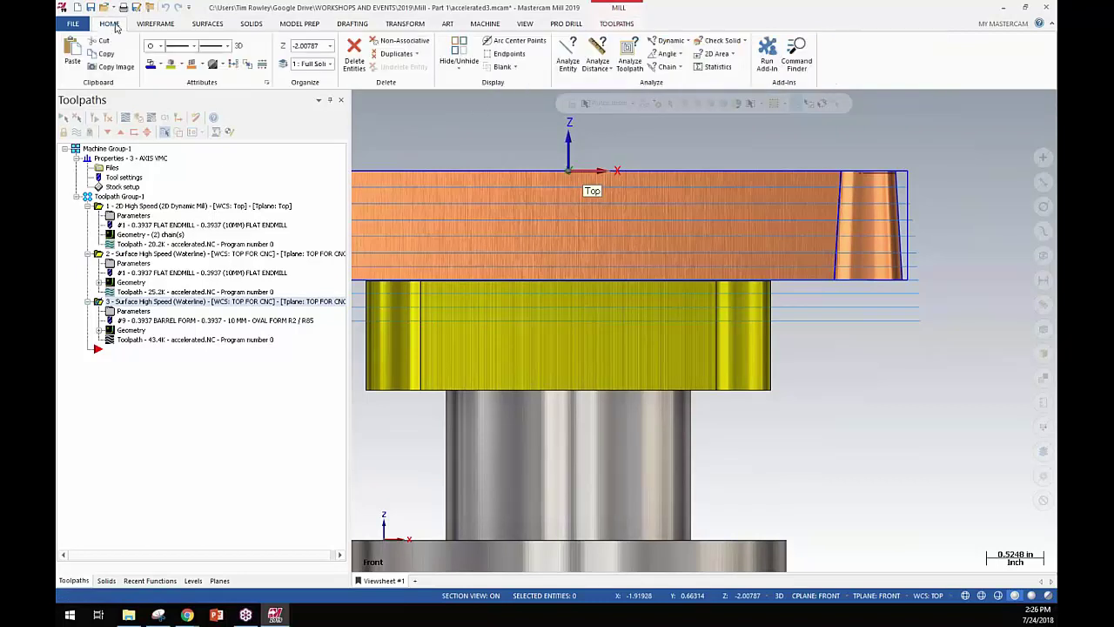
click(630, 52)
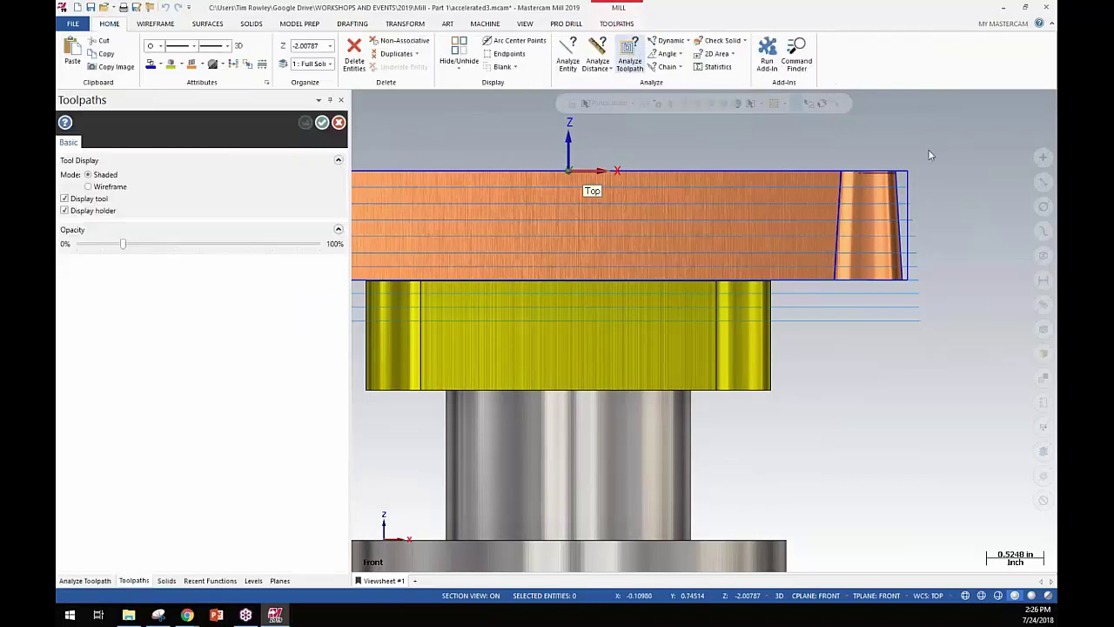
mouse_move(901, 207)
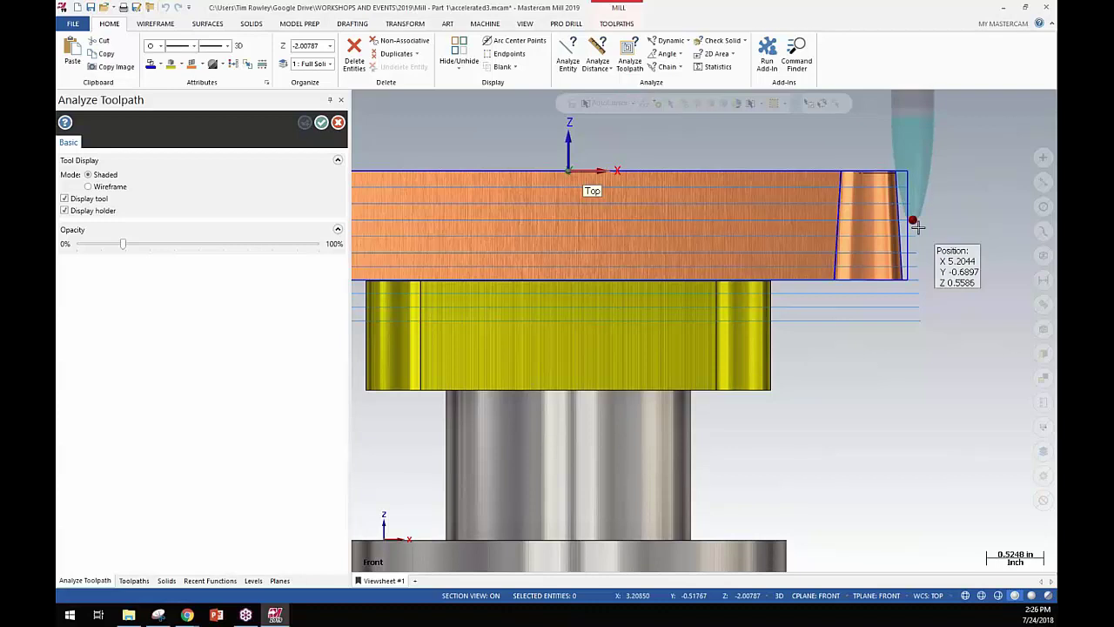
middle_drag(916, 226, 788, 313)
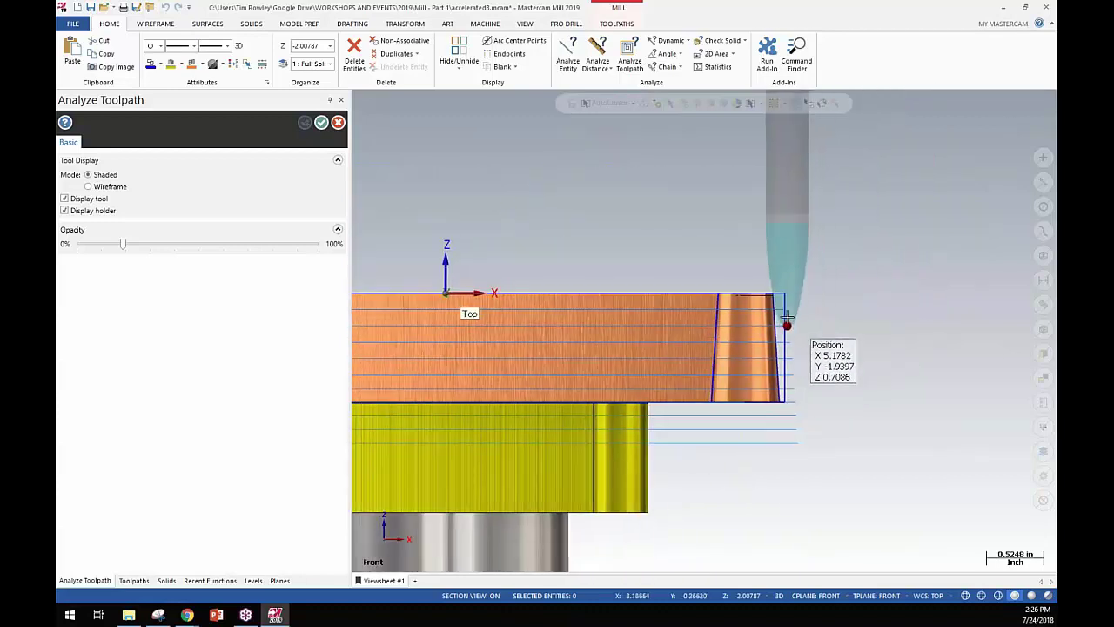
scroll(787, 312, up, 4)
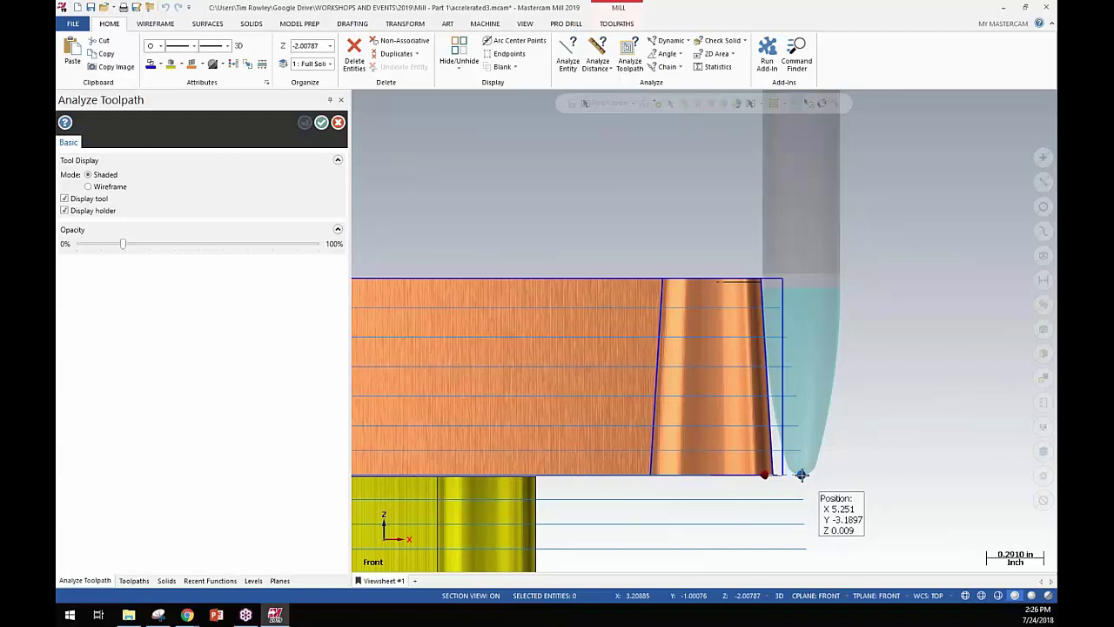
middle_drag(802, 475, 788, 316)
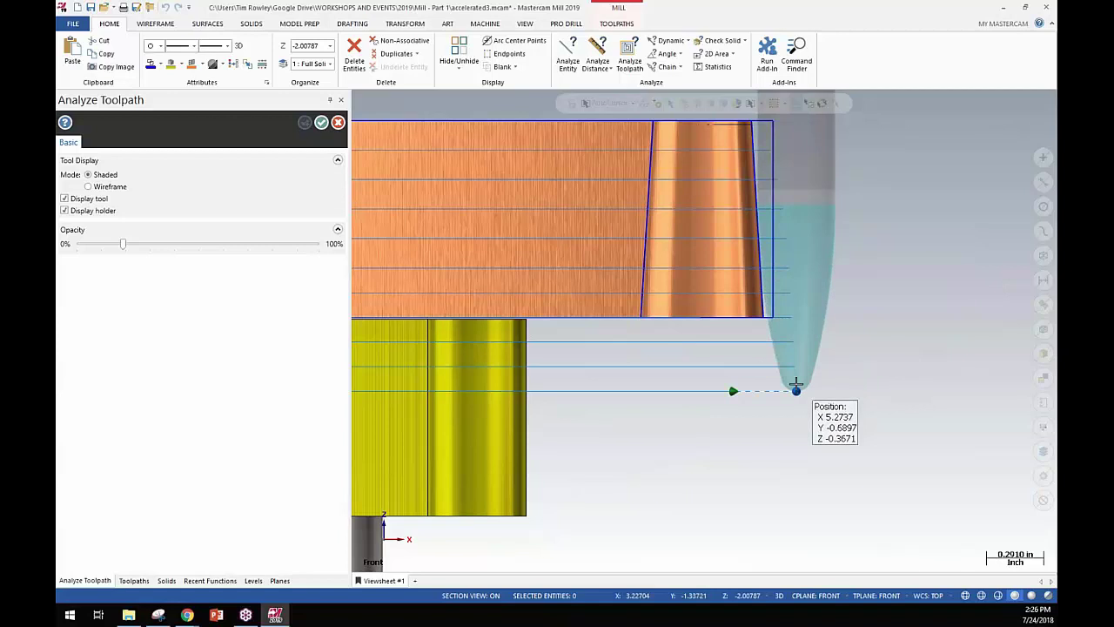
scroll(795, 383, down, 5)
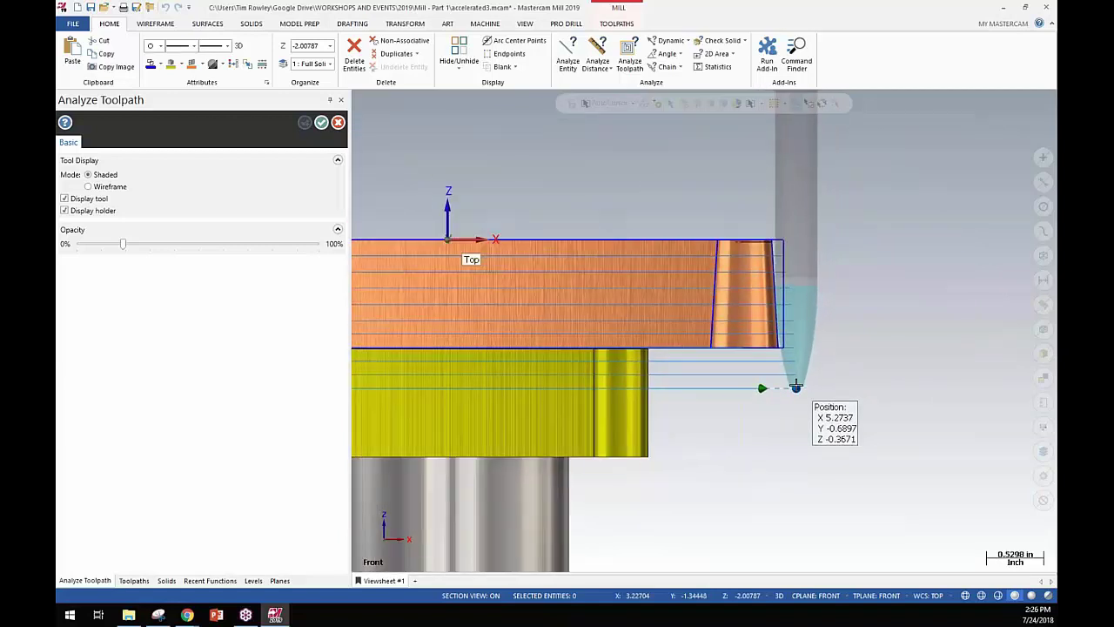
scroll(796, 385, down, 1)
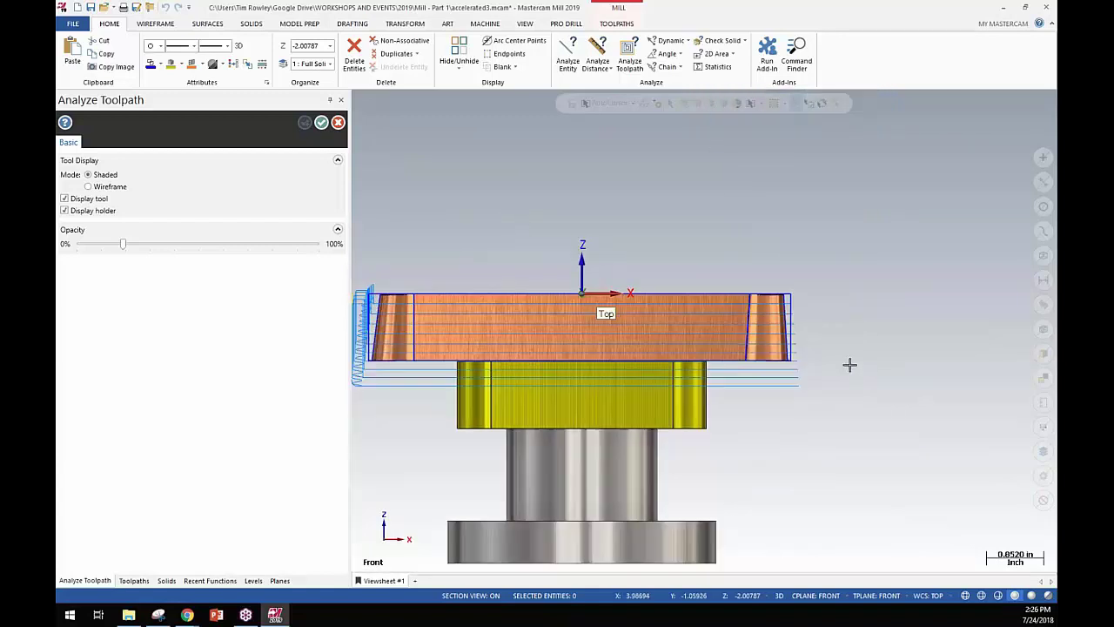
scroll(795, 384, down, 4)
click(321, 123)
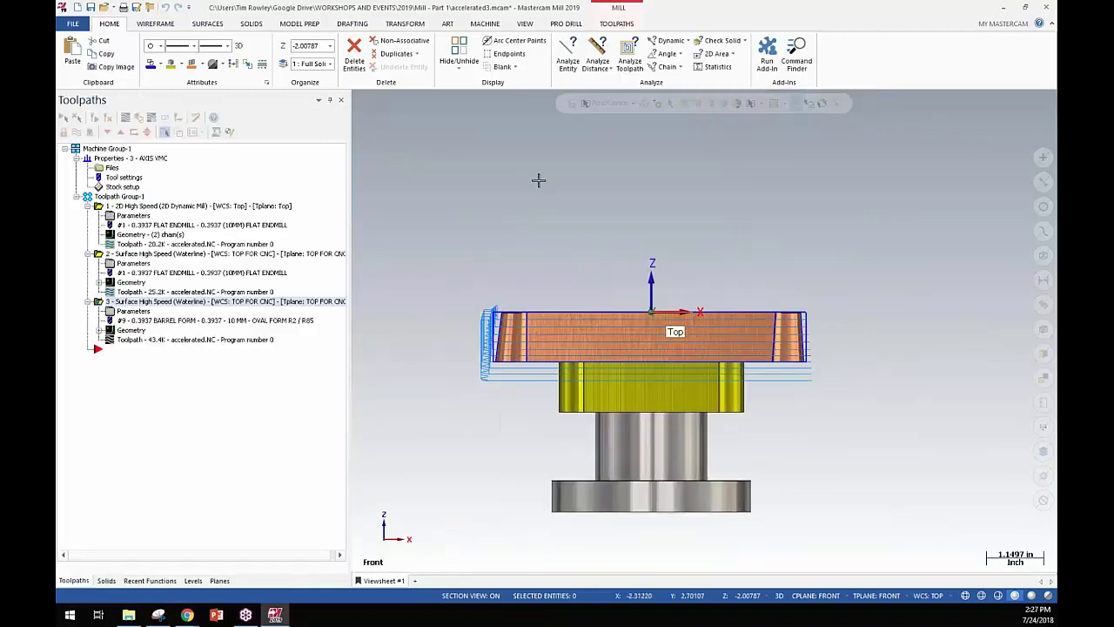
middle_drag(537, 179, 442, 177)
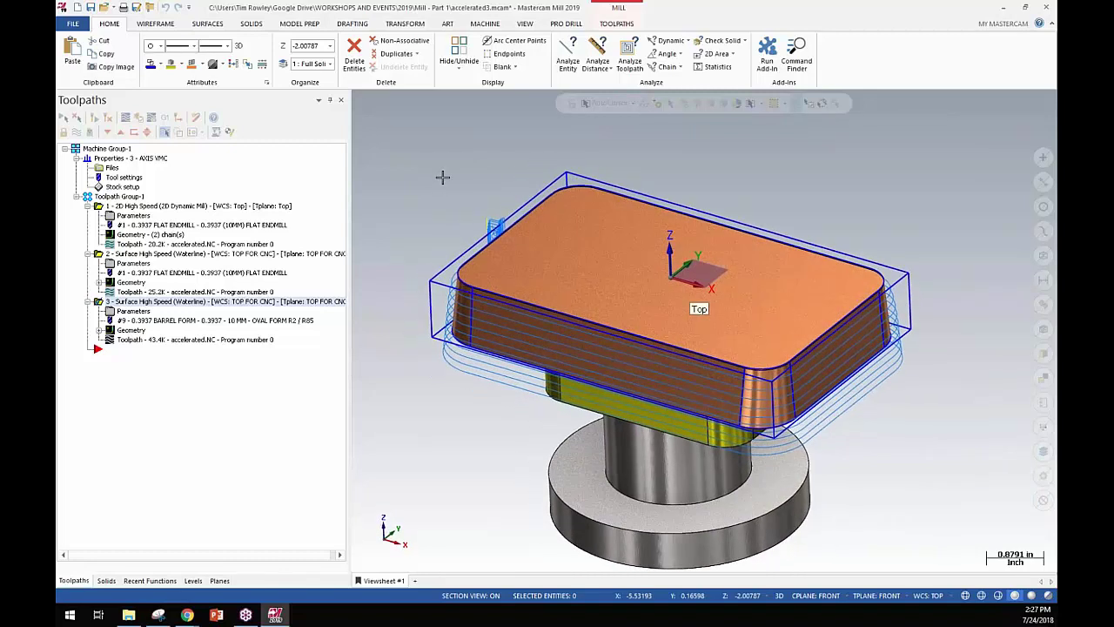